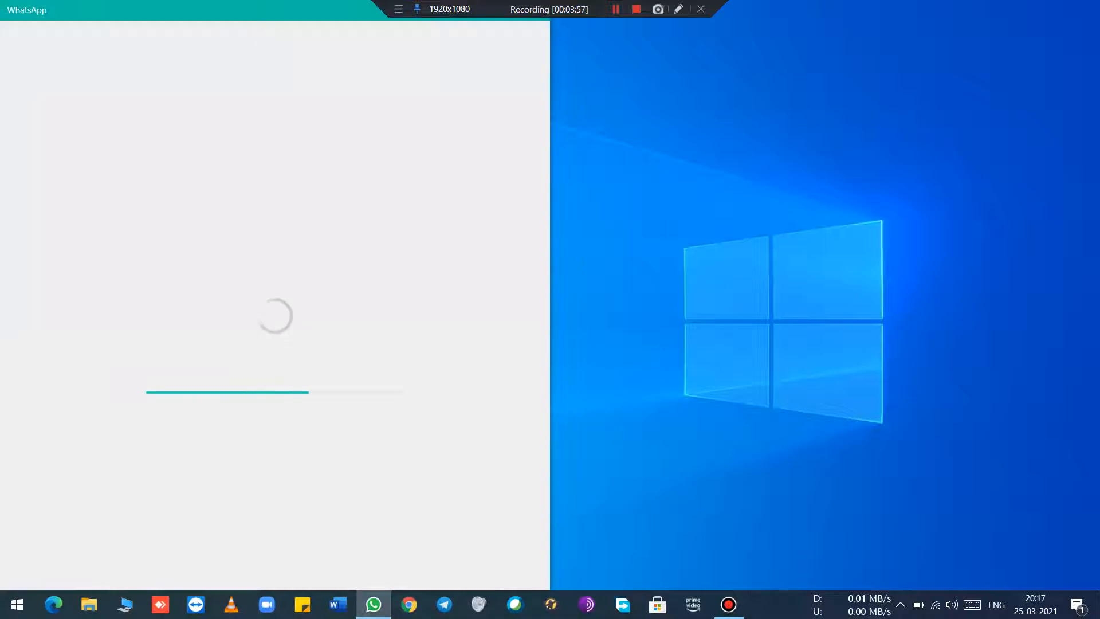
{"action": "left_click", "coordinate": [616, 9]}
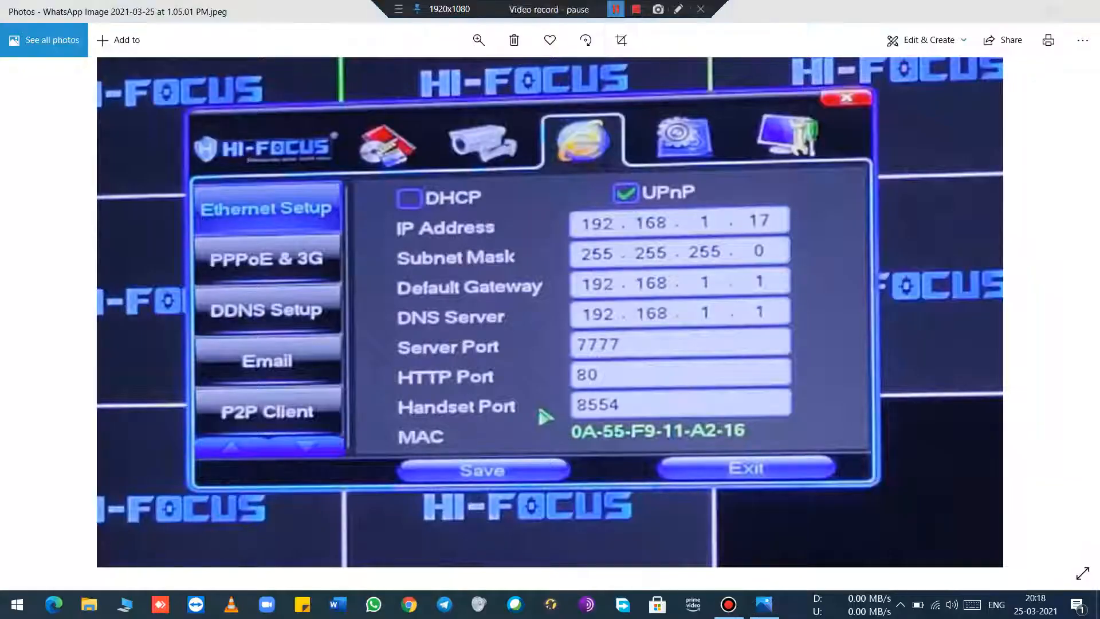
{"action": "left_click", "coordinate": [616, 9]}
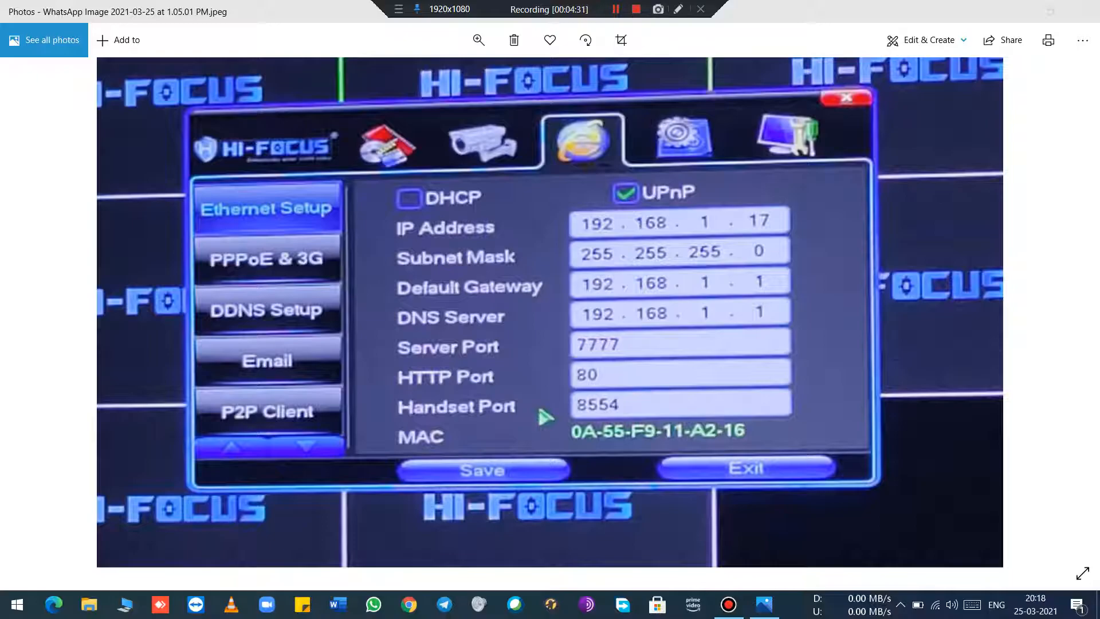
{"action": "double_click", "coordinate": [321, 120]}
{"action": "double_click", "coordinate": [320, 120]}
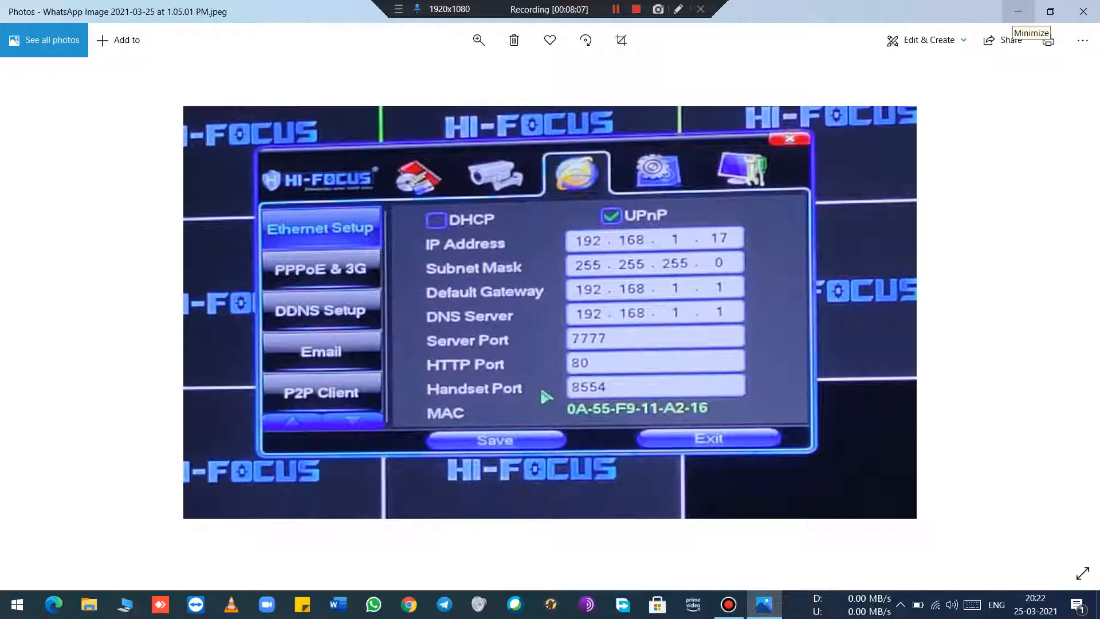
Step: Minimize the DVR settings photo, switch to Chrome and open the router's login page at 192.168.1.1
{"action": "left_click", "coordinate": [1018, 11]}
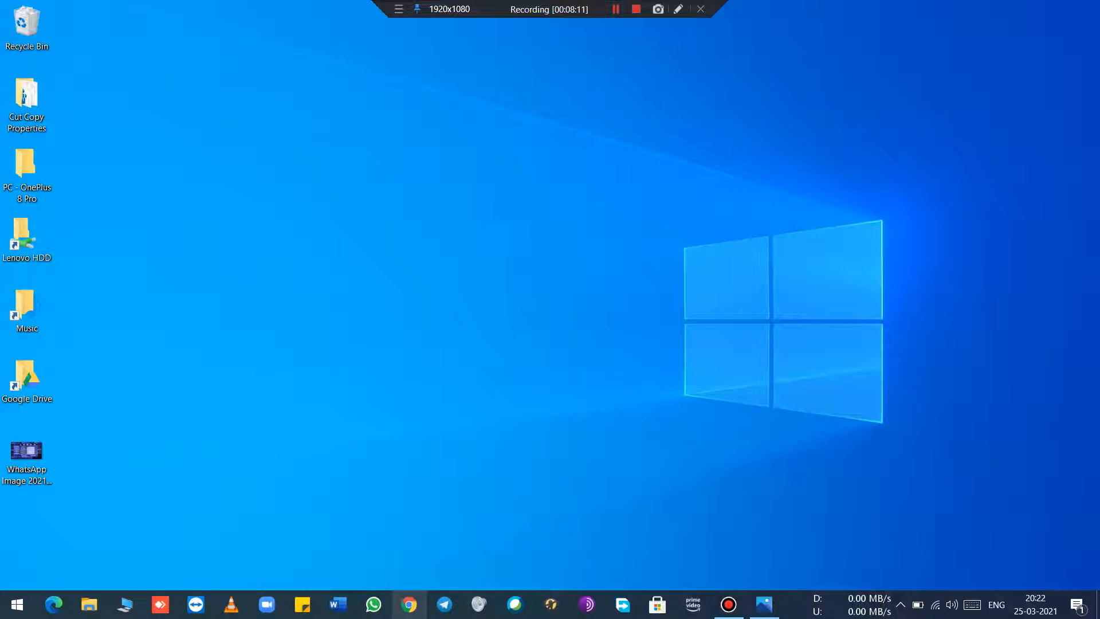
{"action": "left_click", "coordinate": [408, 603]}
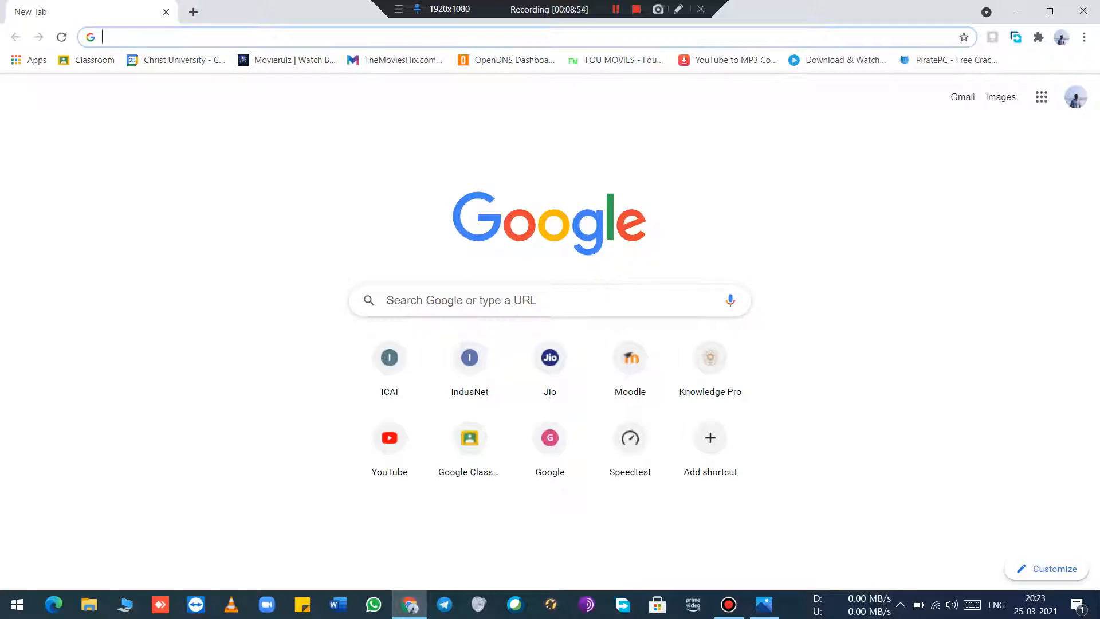
{"action": "left_click", "coordinate": [527, 37]}
{"action": "left_click", "coordinate": [859, 372]}
{"action": "left_click", "coordinate": [527, 37]}
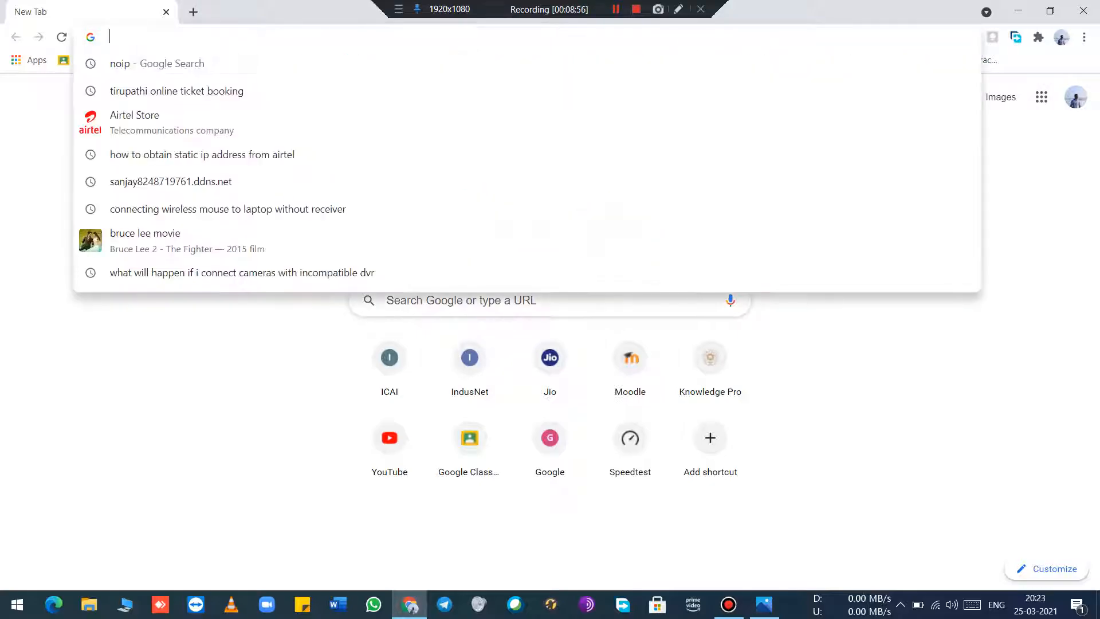
{"action": "left_click", "coordinate": [859, 373]}
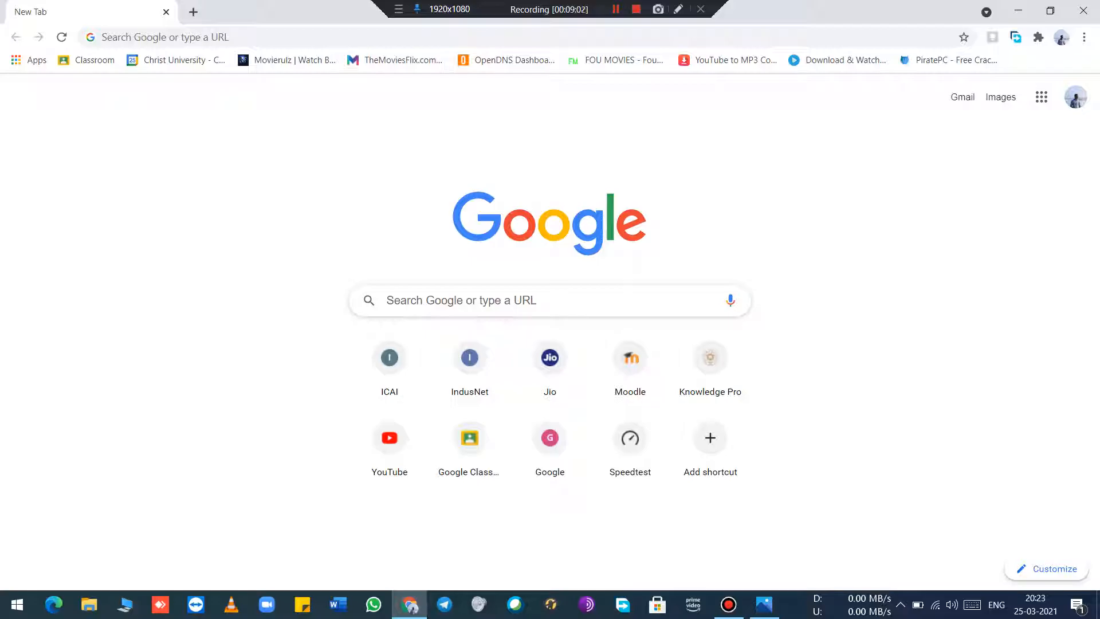
{"action": "left_click", "coordinate": [166, 37]}
{"action": "type", "text": "192.168.1.1"}
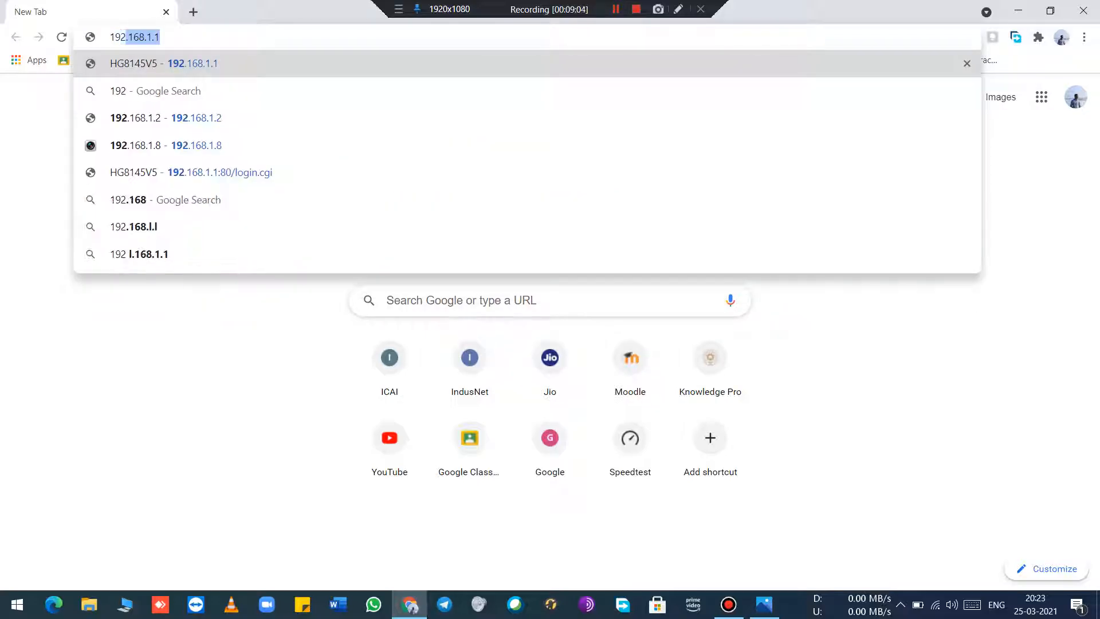
{"action": "key", "text": "Return"}
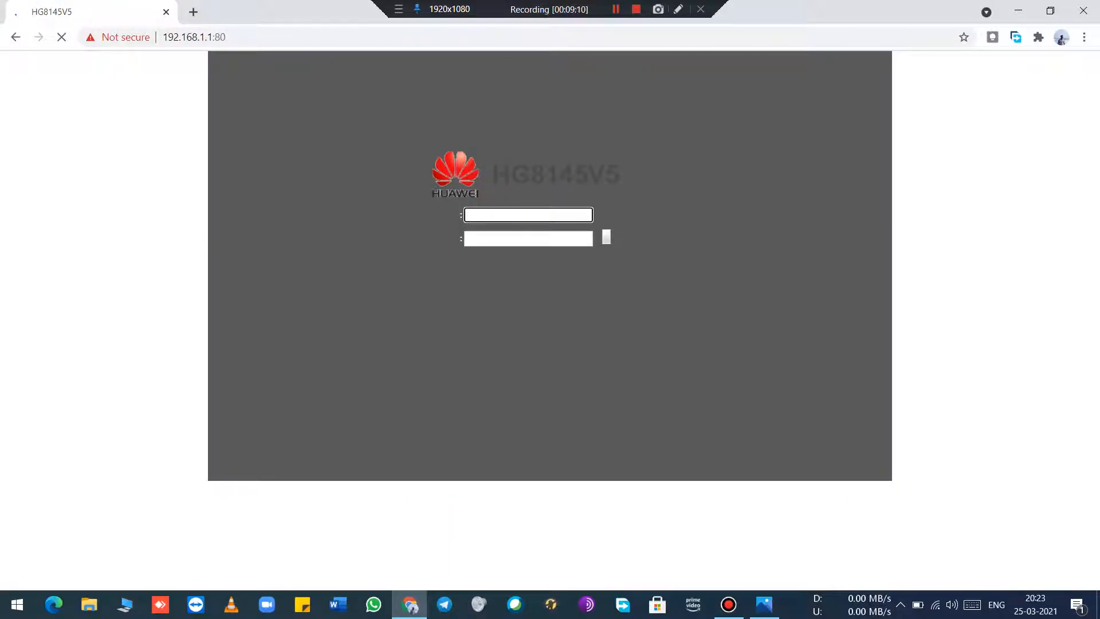
Step: Log in to the Huawei HG8145V5 router with the username admin and the account password
{"action": "type", "text": "admin"}
{"action": "key", "text": "Tab"}
{"action": "type", "text": "•••••••••••••••"}
{"action": "key", "text": "Return"}
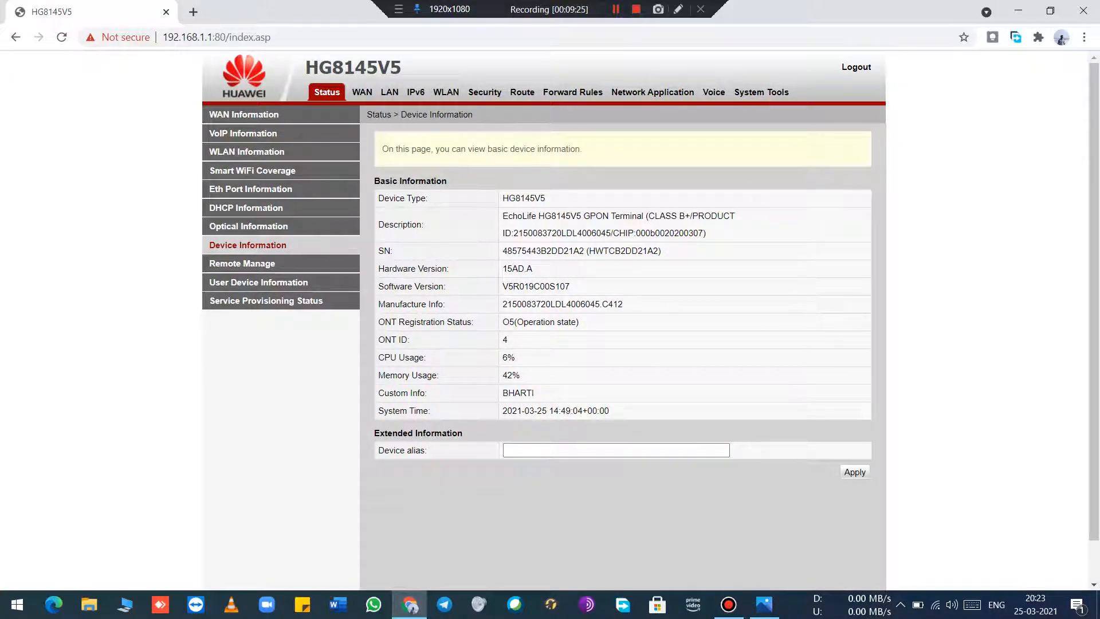
Step: Open the router's DDNS configuration under Network Application and select no-ip as the service provider
{"action": "left_click", "coordinate": [652, 92]}
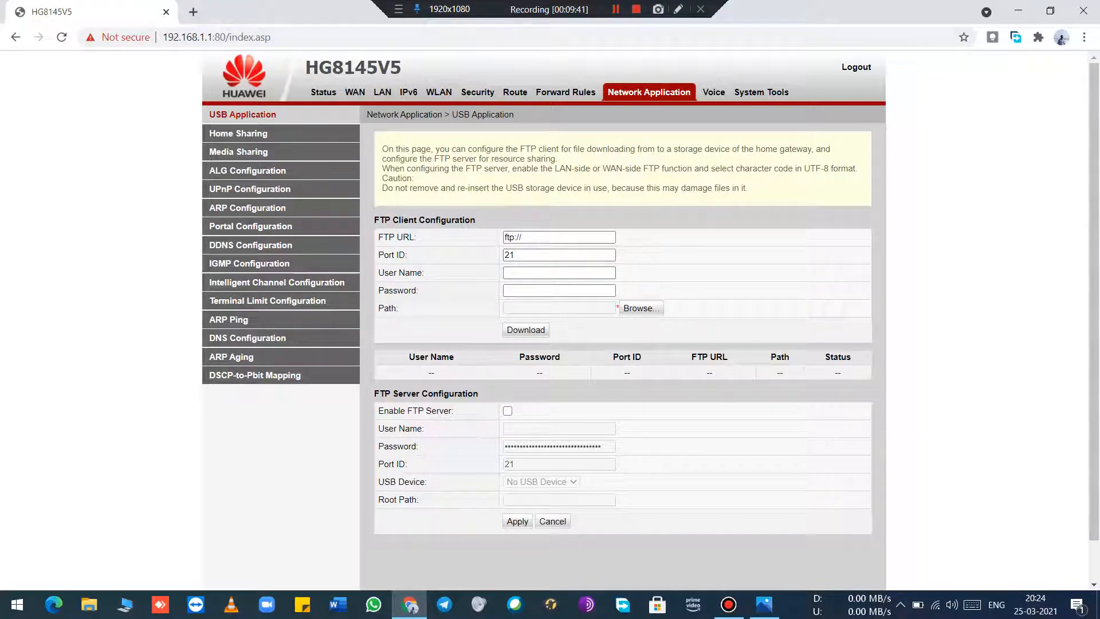
{"action": "left_click", "coordinate": [251, 245]}
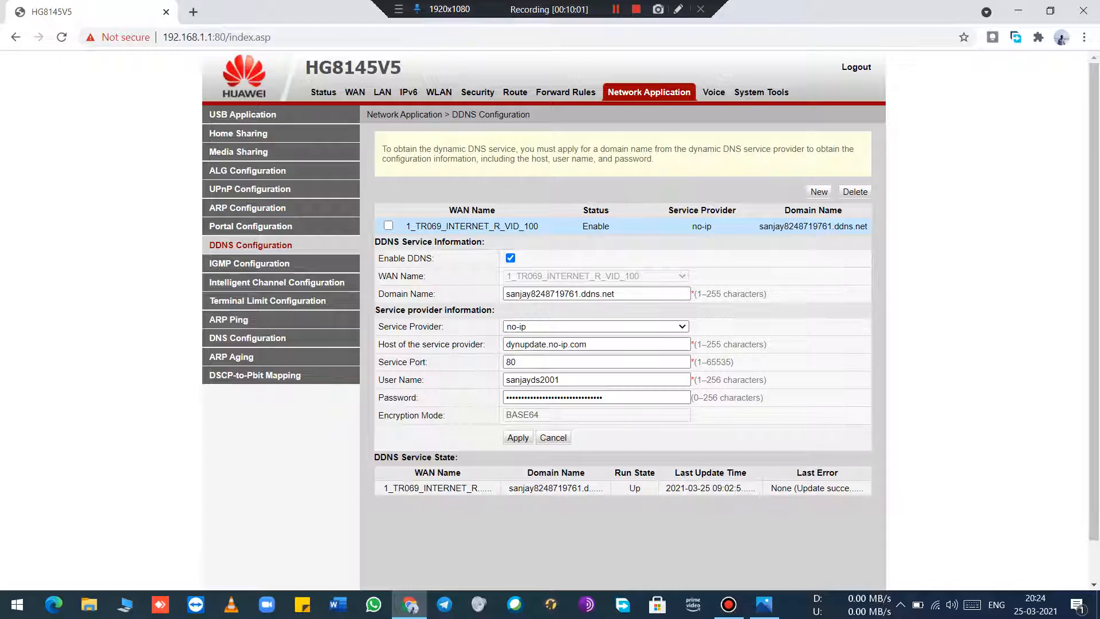
{"action": "left_click", "coordinate": [193, 11]}
{"action": "left_click", "coordinate": [229, 37]}
{"action": "left_click", "coordinate": [92, 11]}
{"action": "left_click", "coordinate": [595, 326]}
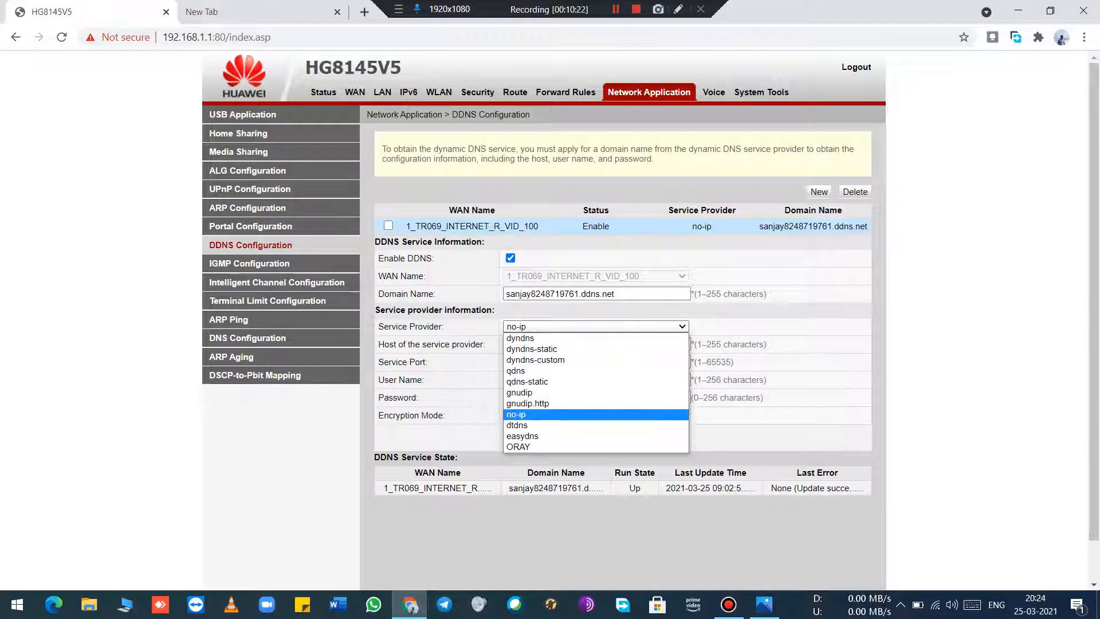
{"action": "left_click", "coordinate": [516, 414]}
Step: In a separate browser tab, search Google for "noip" and open the No-IP website
{"action": "left_click", "coordinate": [252, 12]}
{"action": "left_click", "coordinate": [252, 37]}
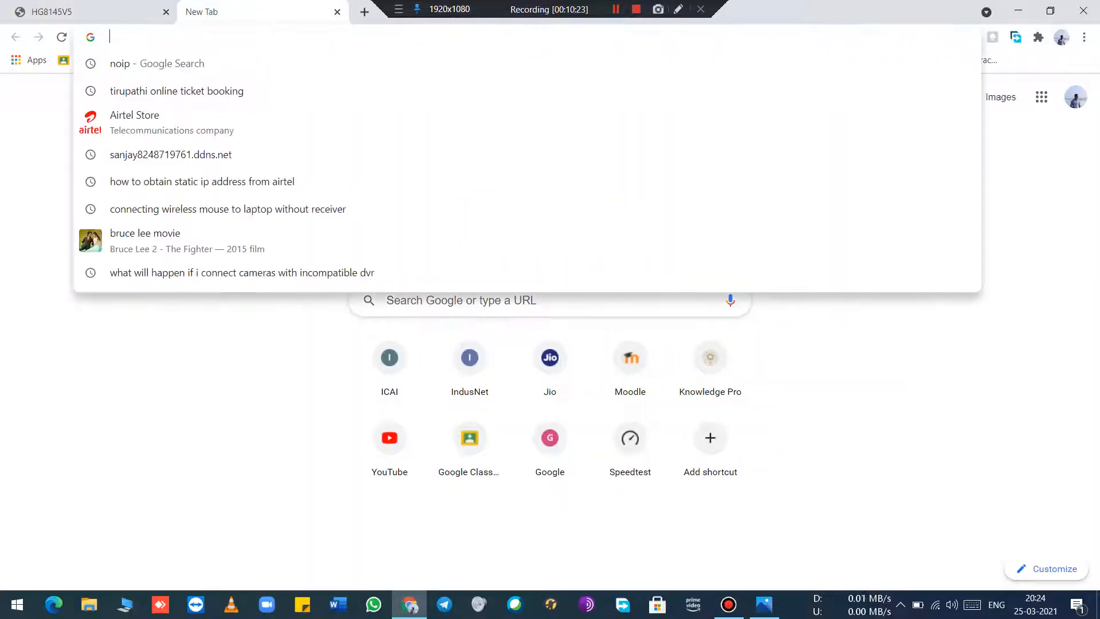
{"action": "type", "text": "google.com"}
{"action": "key", "text": "Return"}
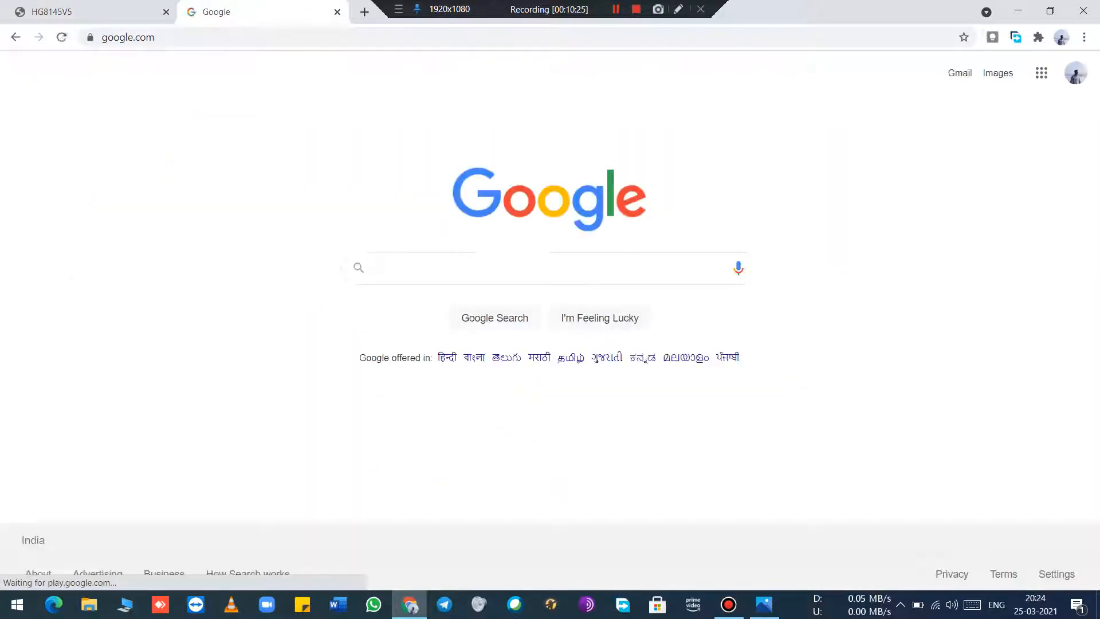
{"action": "type", "text": "noip"}
{"action": "key", "text": "Return"}
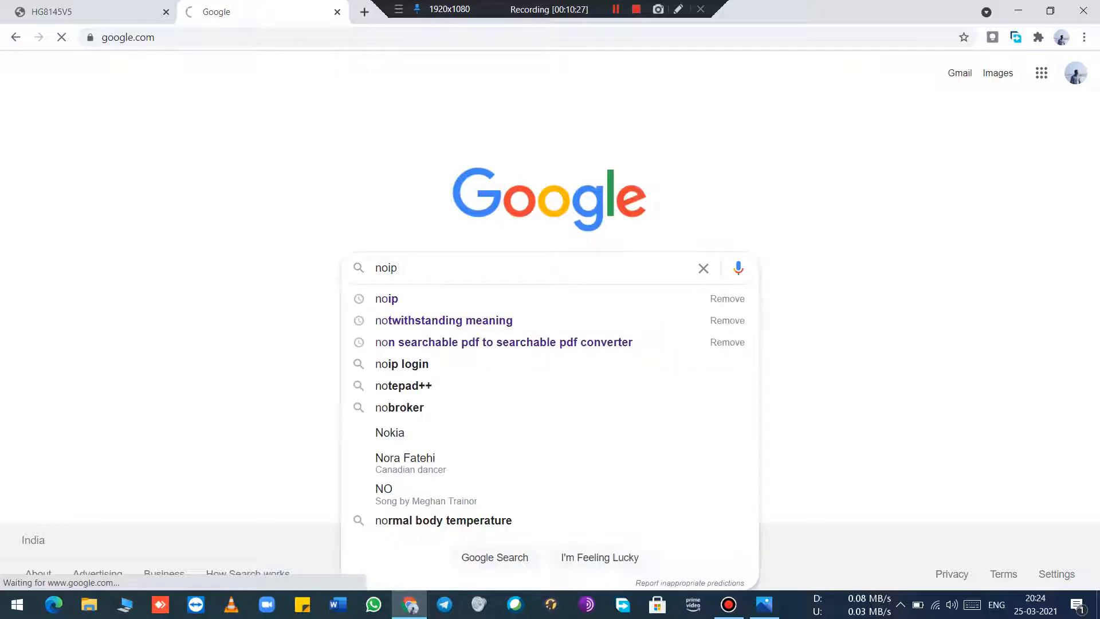
{"action": "left_click", "coordinate": [283, 201]}
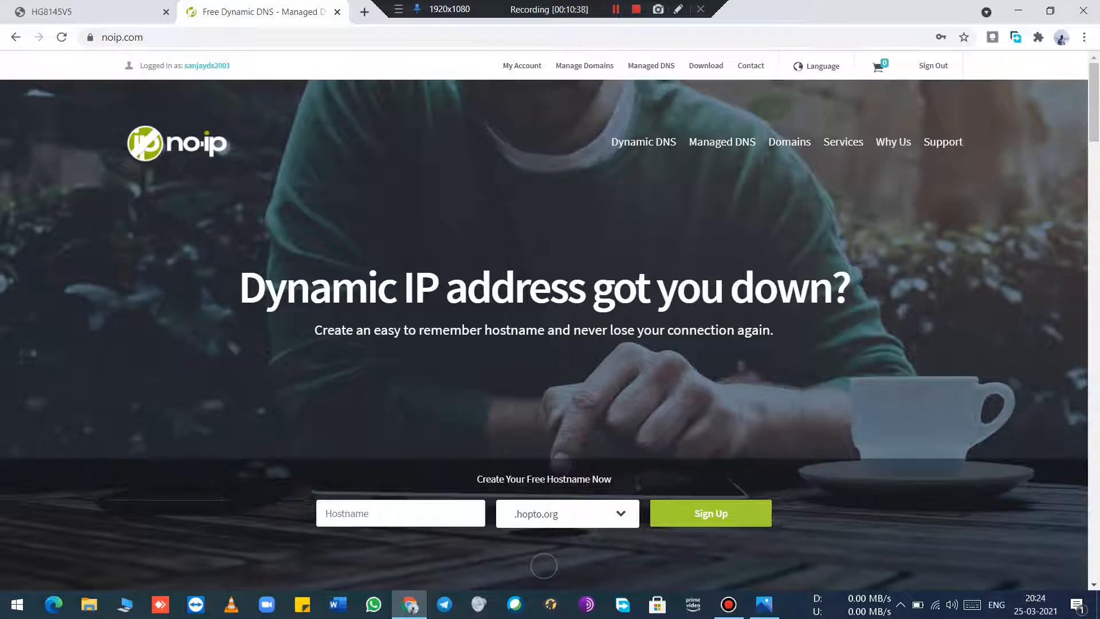
Step: Go to Manage Domains on No-IP, log in with the prefilled account credentials and review the domain page
{"action": "left_click", "coordinate": [584, 66]}
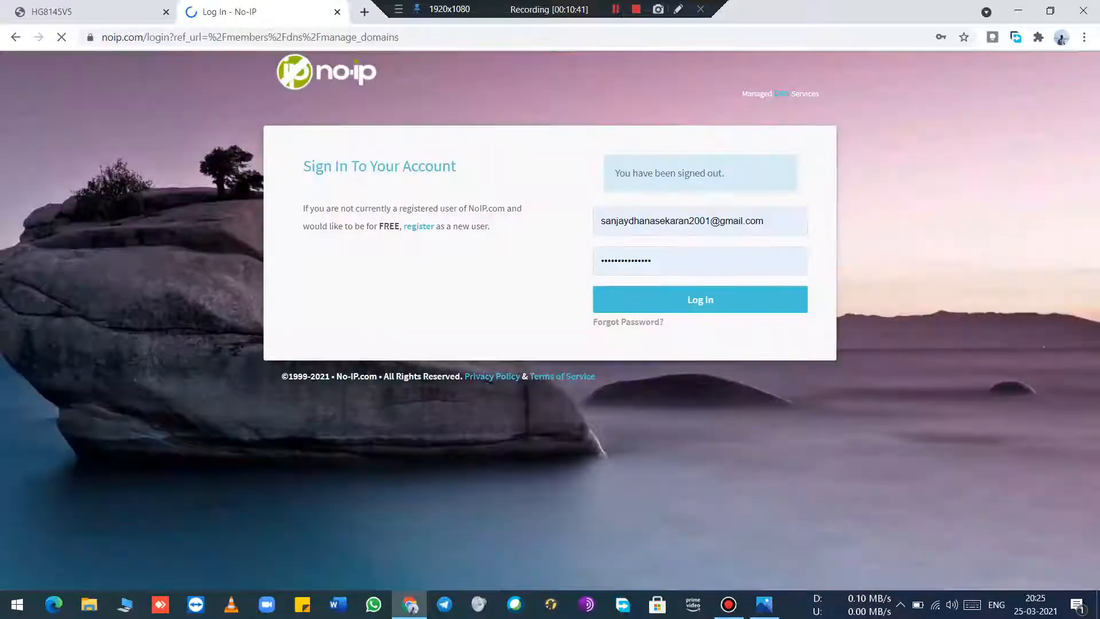
{"action": "left_click", "coordinate": [700, 299]}
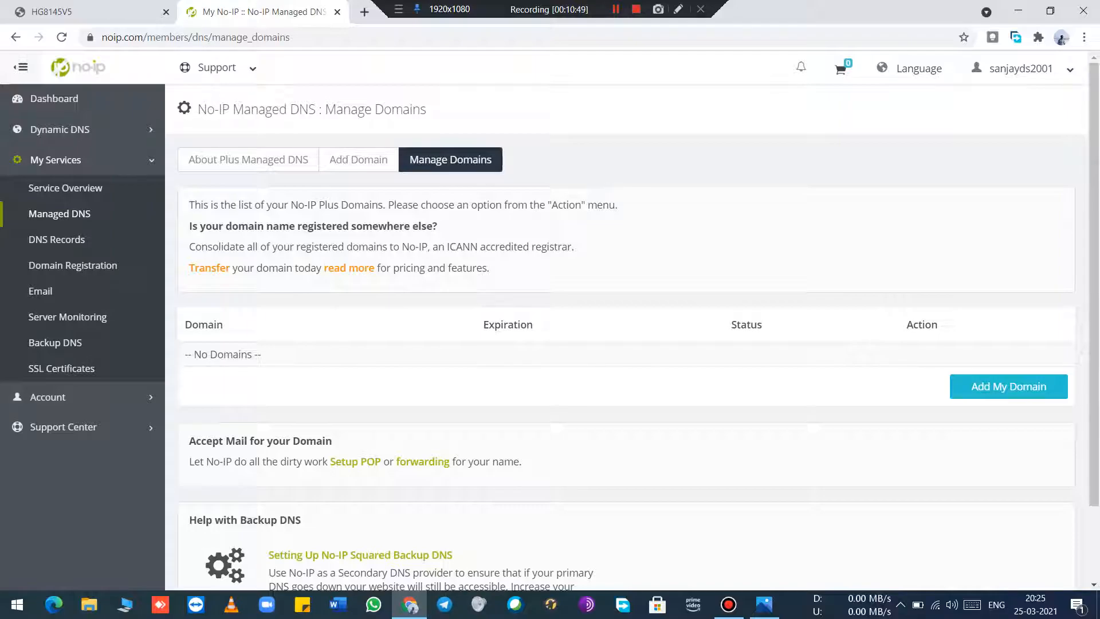
{"action": "scroll", "coordinate": [630, 344], "scroll_direction": "down", "scroll_amount": 2}
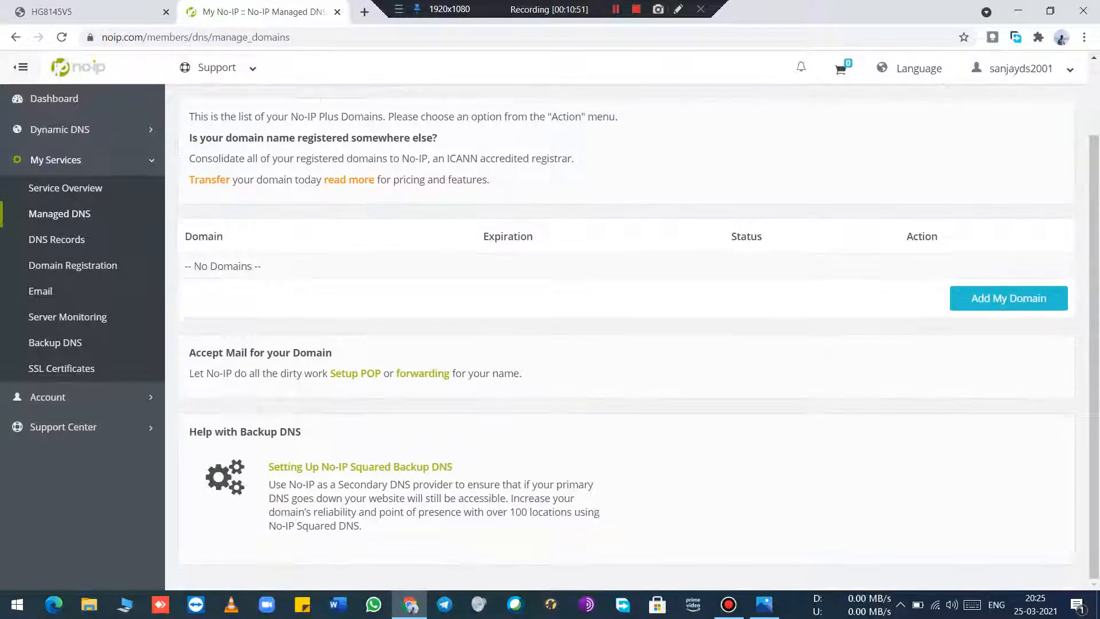
{"action": "scroll", "coordinate": [630, 344], "scroll_direction": "up", "scroll_amount": 2}
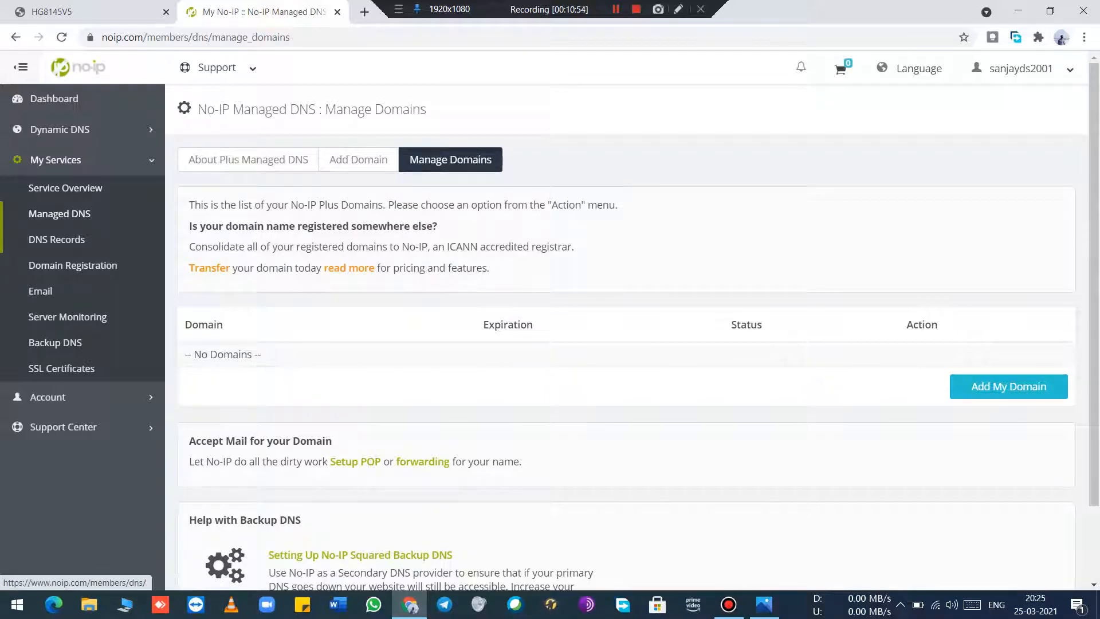
Step: Look through No-IP's DNS records and services overview, and open the Create a Hostname form under Dynamic DNS
{"action": "left_click", "coordinate": [56, 240]}
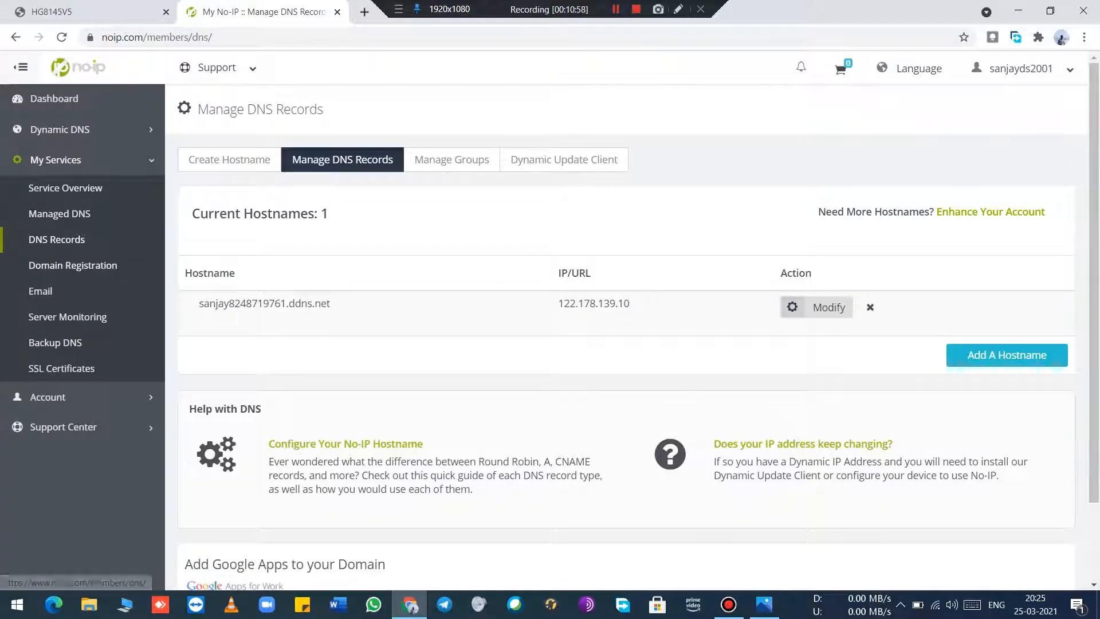
{"action": "left_click", "coordinate": [65, 188]}
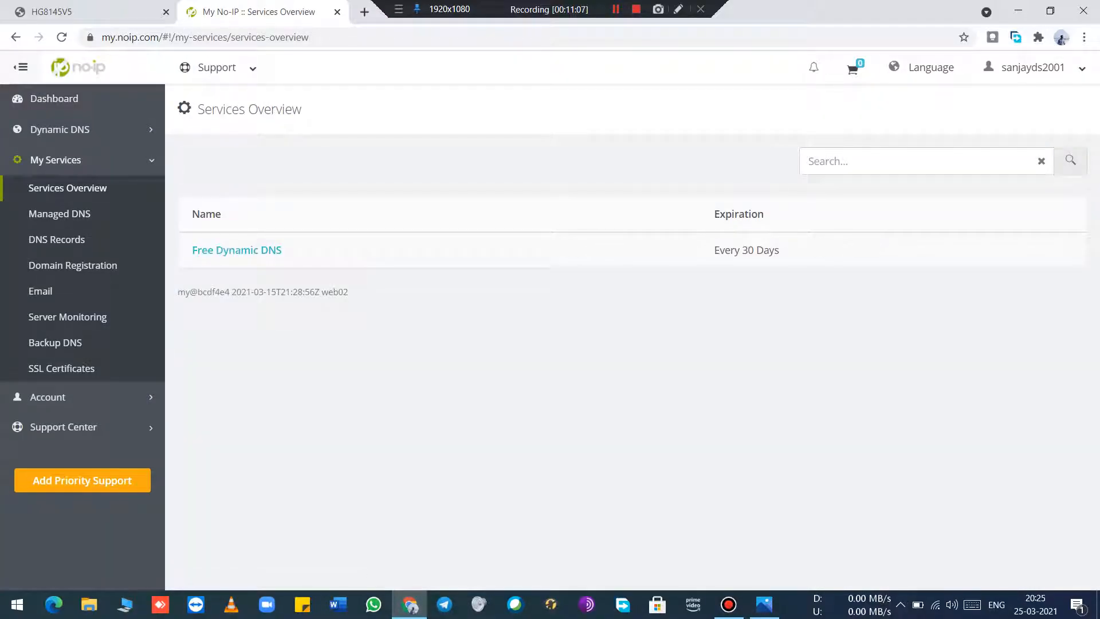
{"action": "left_click", "coordinate": [60, 129]}
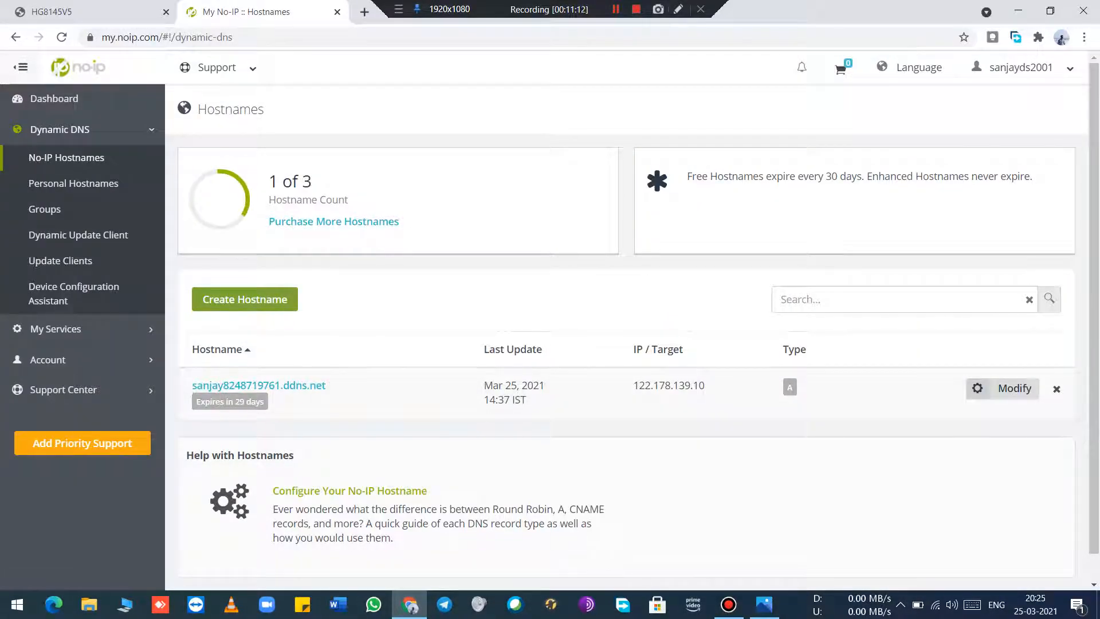
{"action": "left_click", "coordinate": [244, 298]}
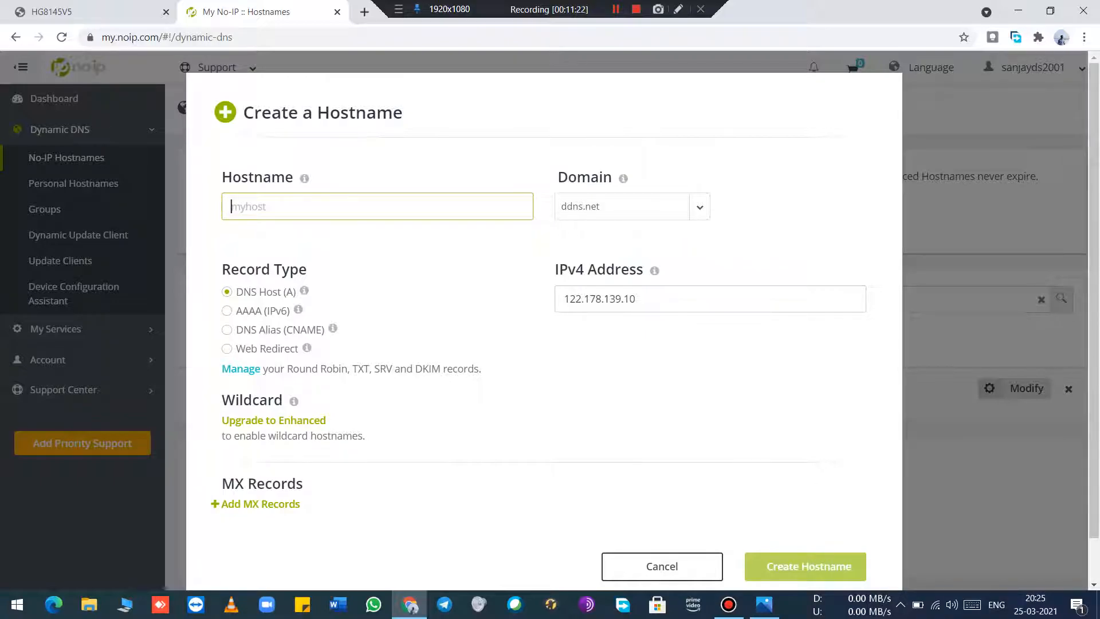
Step: Check the IPv4 address in the hostname form and look up the router's WAN information for comparison
{"action": "left_click_drag", "start_coordinate": [637, 299], "coordinate": [562, 298]}
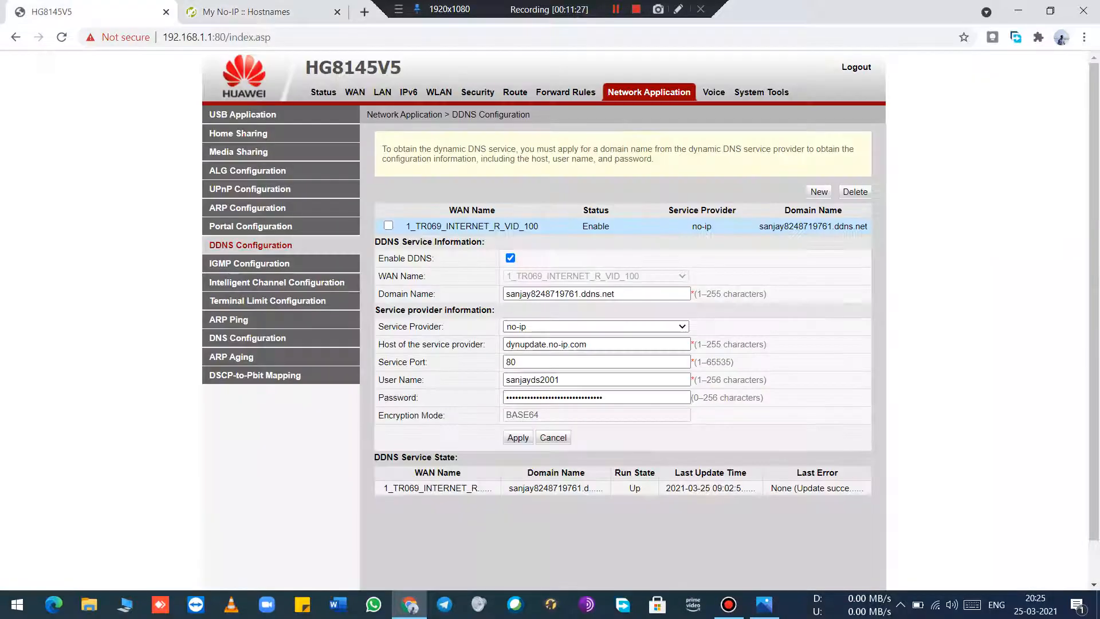
{"action": "left_click", "coordinate": [92, 12]}
{"action": "left_click", "coordinate": [324, 92]}
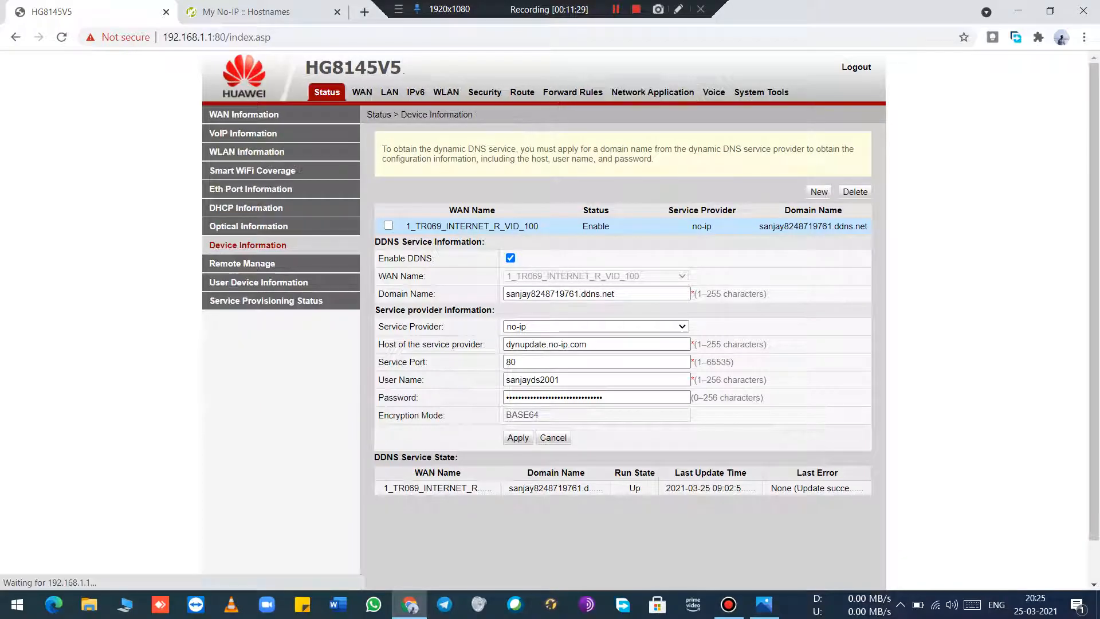
{"action": "left_click", "coordinate": [243, 114]}
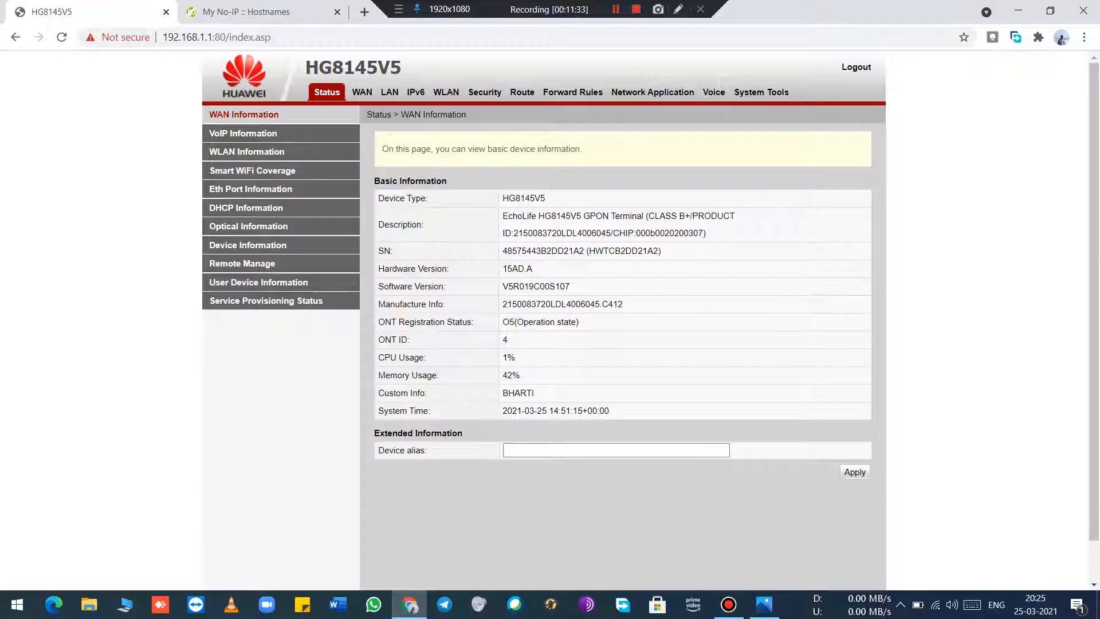
{"action": "left_click", "coordinate": [263, 11]}
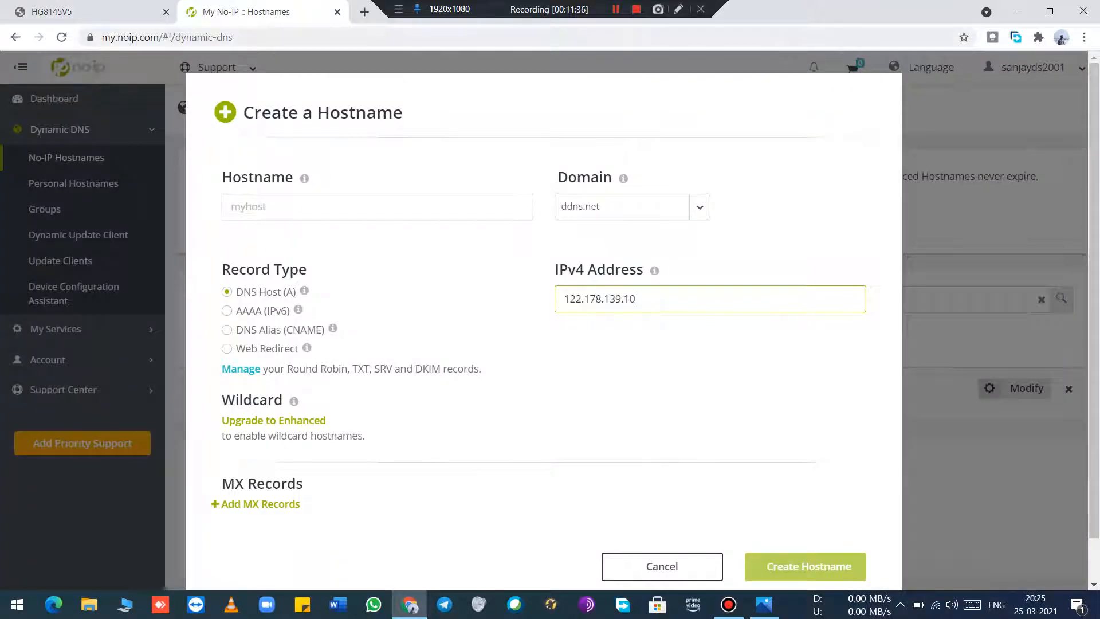
Step: Search Google for "my ip" in another browser tab and highlight the public IP address in the results
{"action": "key", "text": "ctrl+t"}
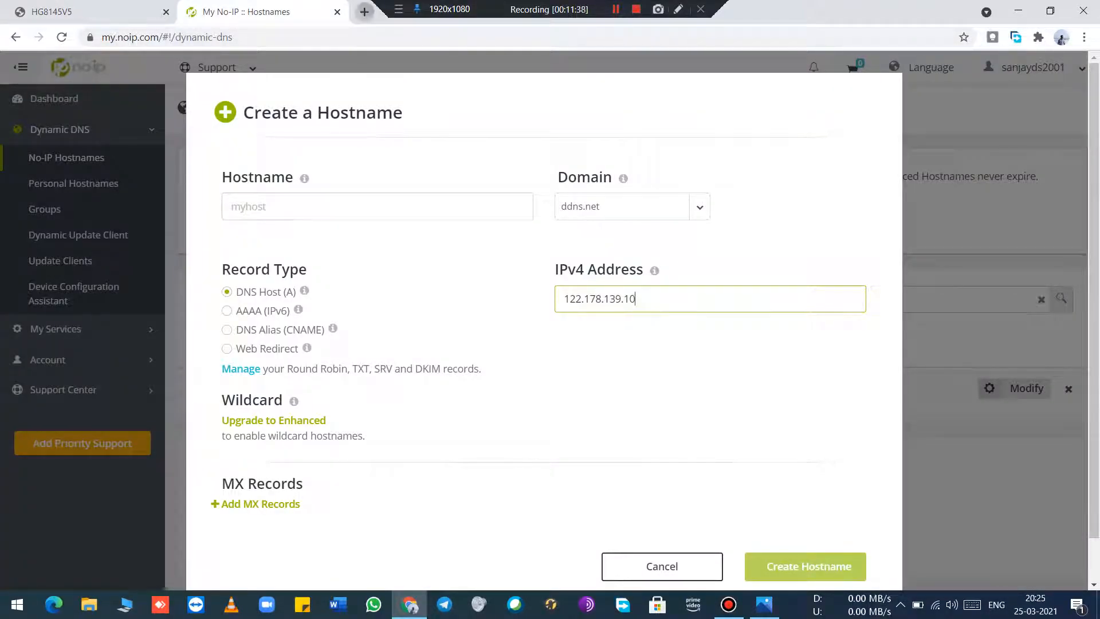
{"action": "type", "text": "goo"}
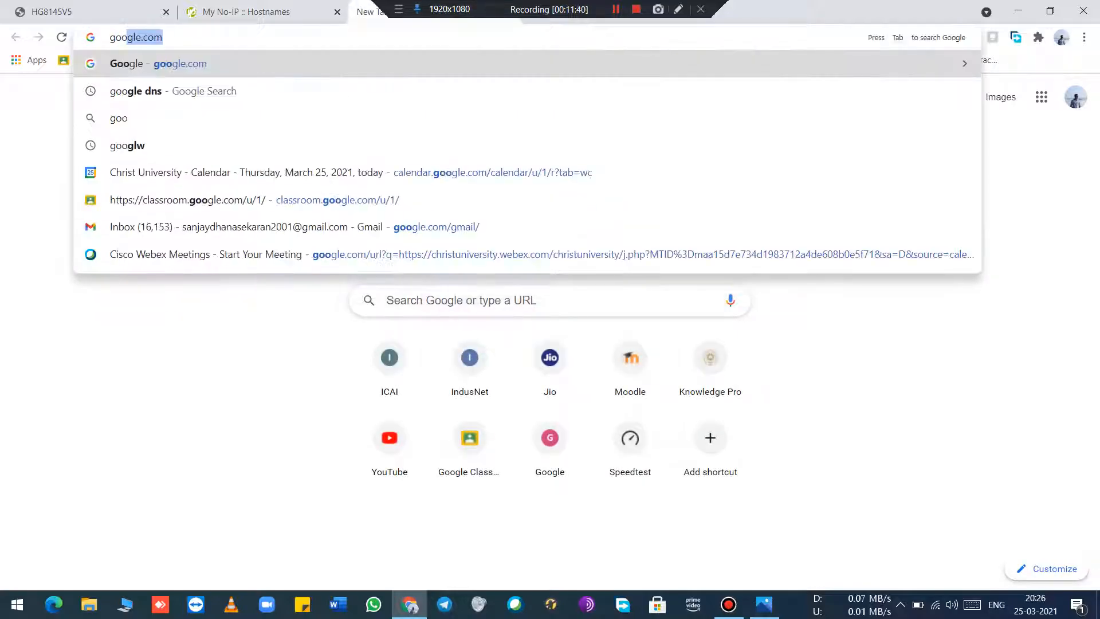
{"action": "key", "text": "Return"}
{"action": "type", "text": "my"}
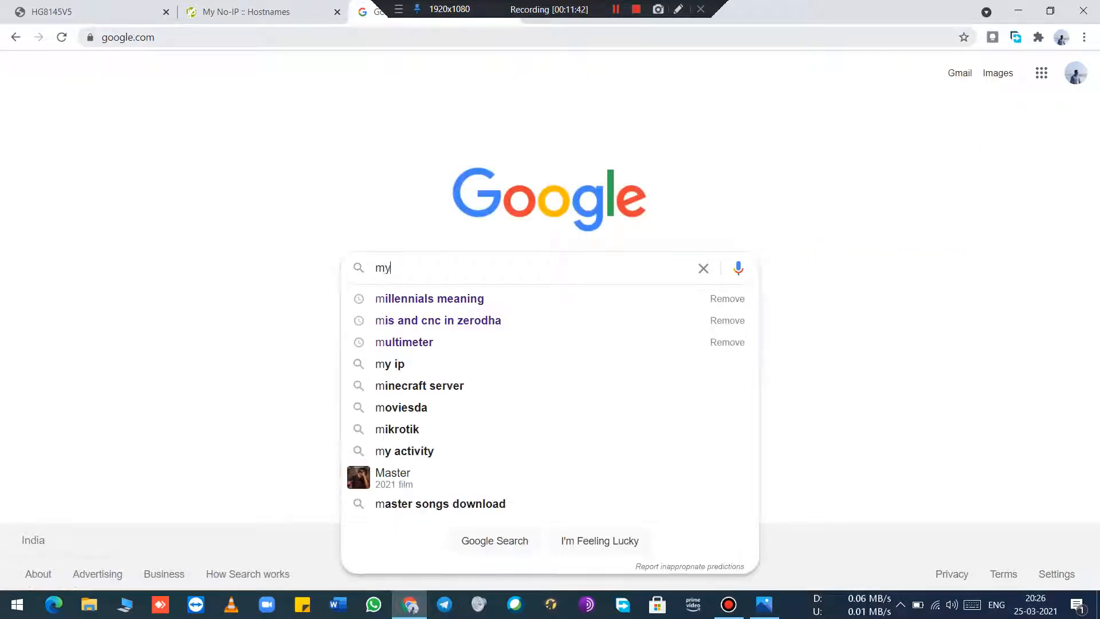
{"action": "type", "text": " ip"}
{"action": "key", "text": "Return"}
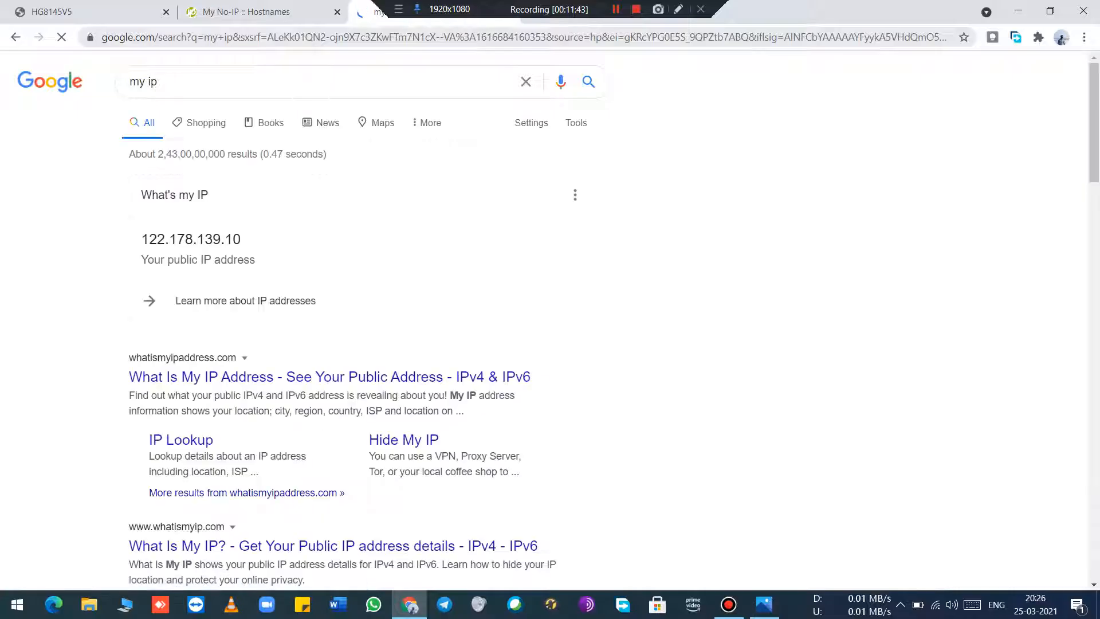
{"action": "left_click_drag", "start_coordinate": [242, 239], "coordinate": [141, 239]}
Step: Return to No-IP, review the IPv4 address and hostname fields in the Create a Hostname form, and close it without creating a hostname
{"action": "left_click", "coordinate": [258, 12]}
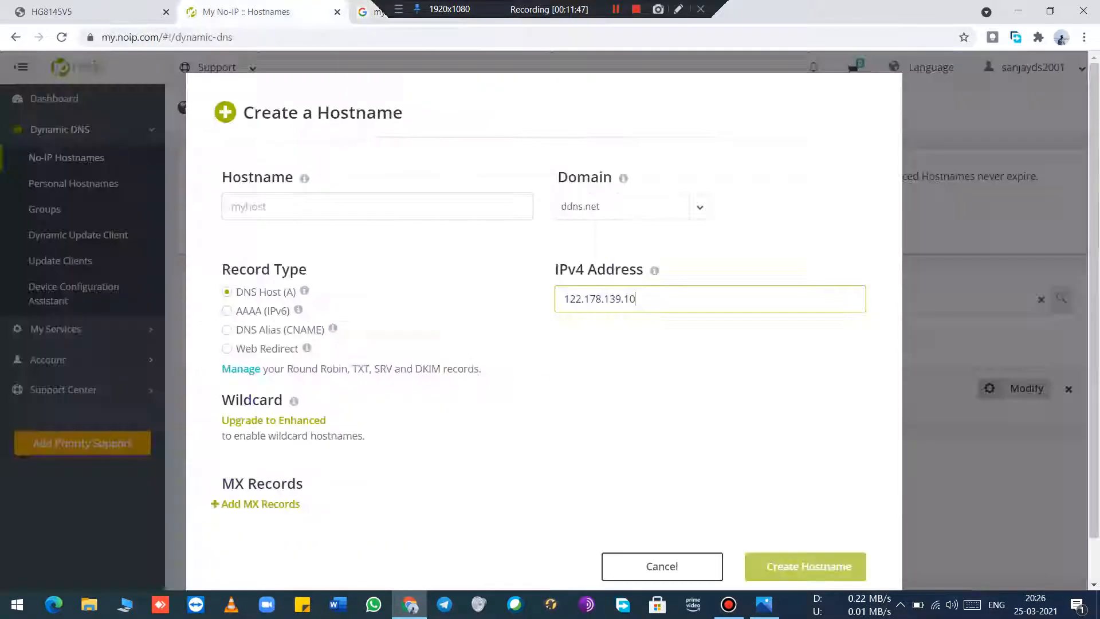
{"action": "left_click_drag", "start_coordinate": [637, 299], "coordinate": [563, 299]}
{"action": "key", "text": "ctrl+c"}
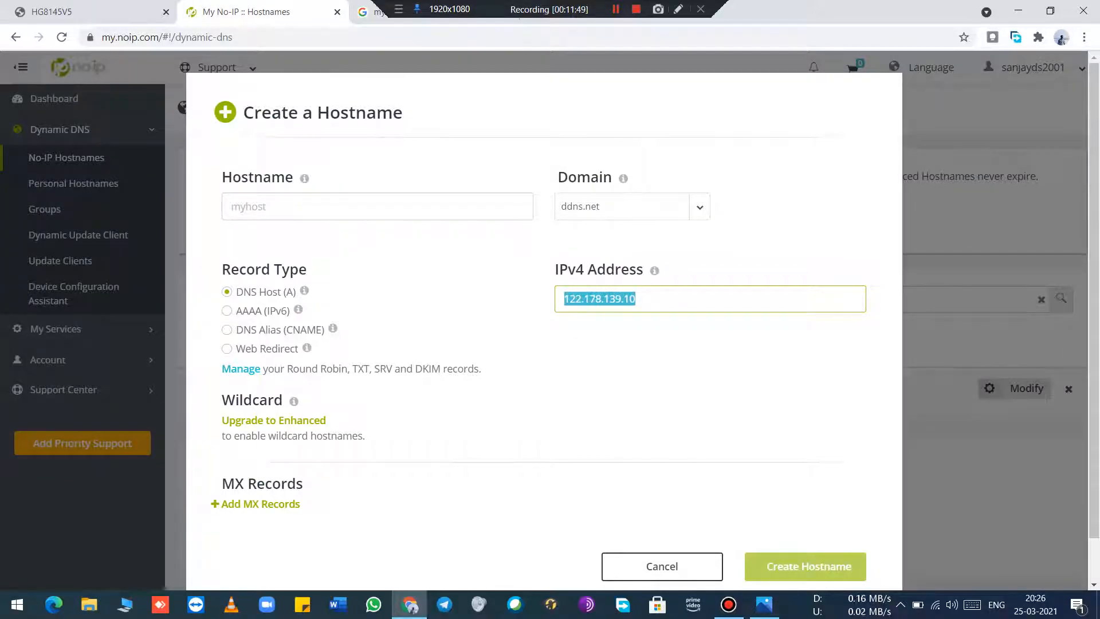
{"action": "left_click", "coordinate": [636, 355]}
{"action": "left_click", "coordinate": [367, 207]}
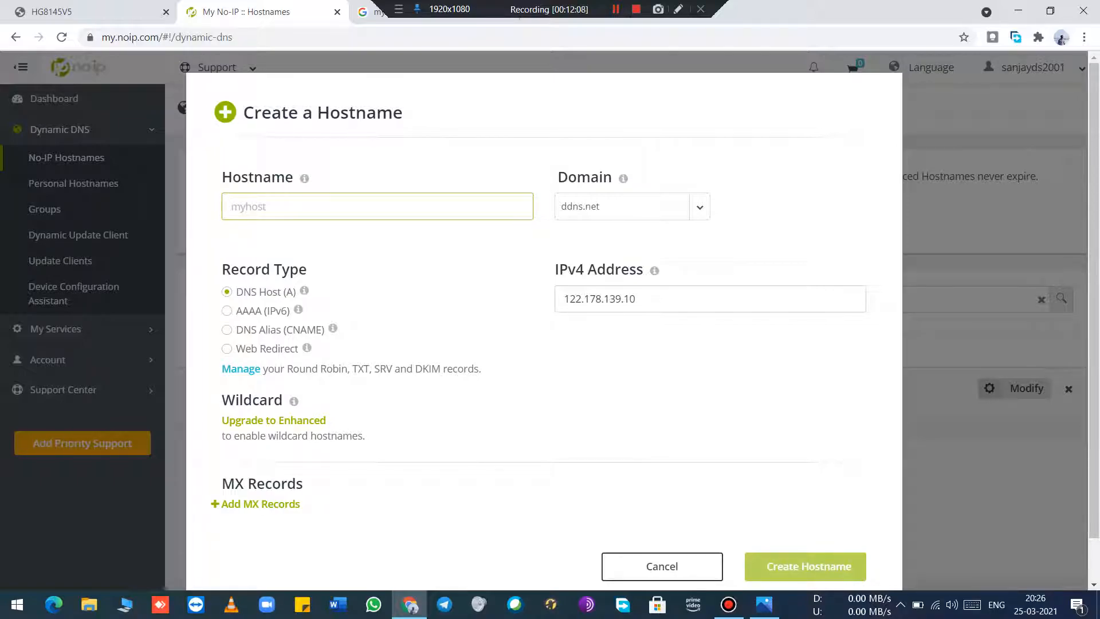
{"action": "left_click", "coordinate": [661, 566]}
Step: Open the existing ddns.net hostname for modification, re-enter its IPv4 address as 122.178.139.10, and discard the edit
{"action": "left_click", "coordinate": [1002, 387]}
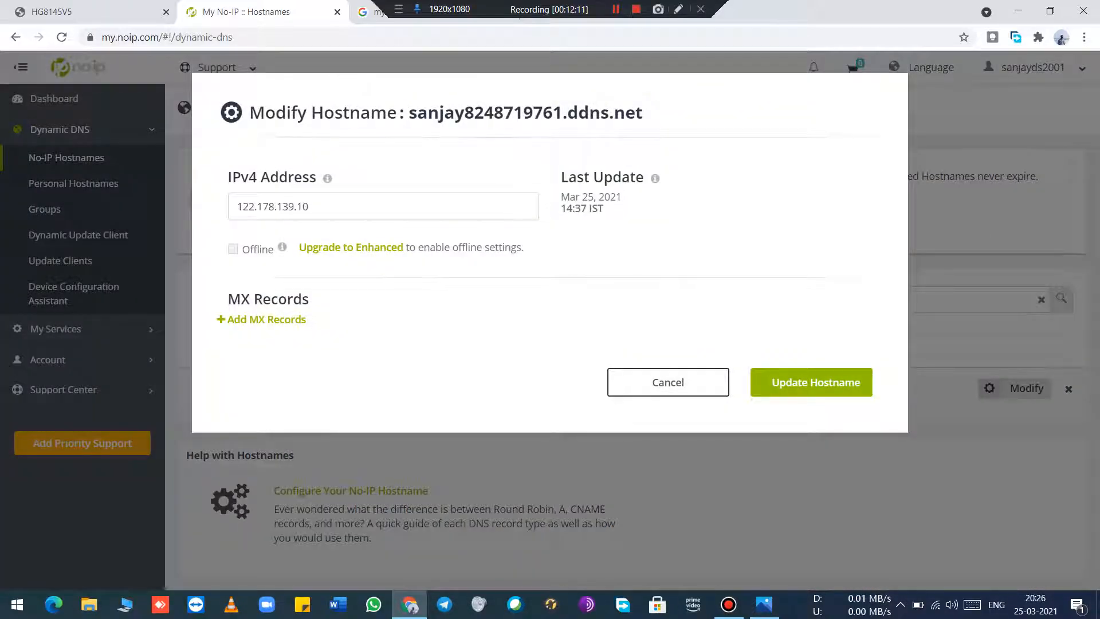
{"action": "left_click", "coordinate": [309, 206]}
{"action": "key", "text": "ctrl+a"}
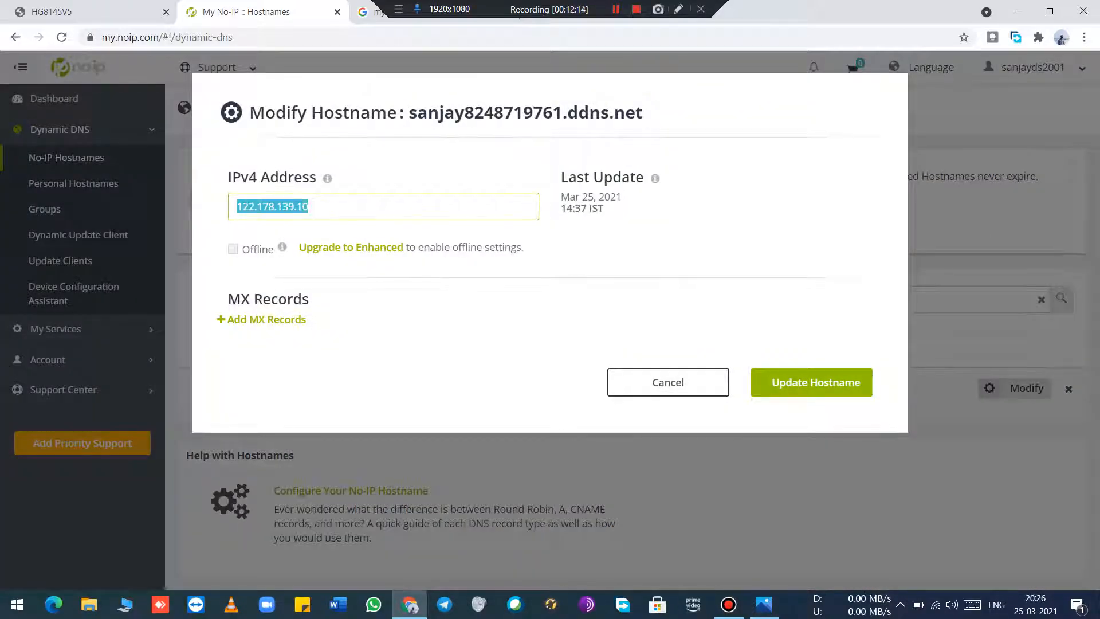
{"action": "key", "text": "ctrl+v"}
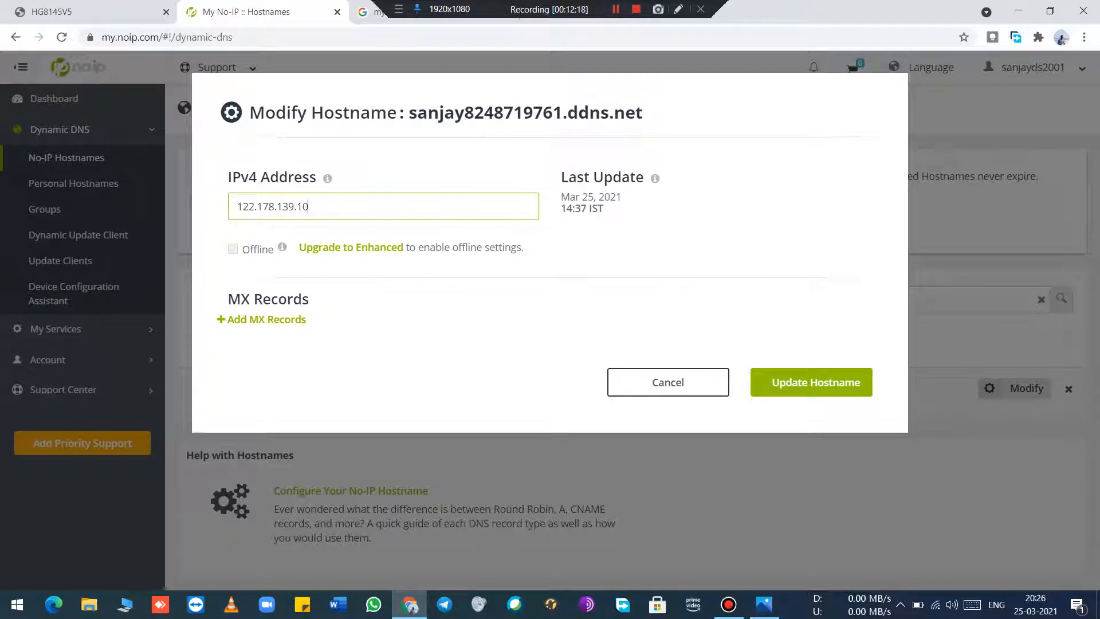
{"action": "left_click", "coordinate": [667, 382]}
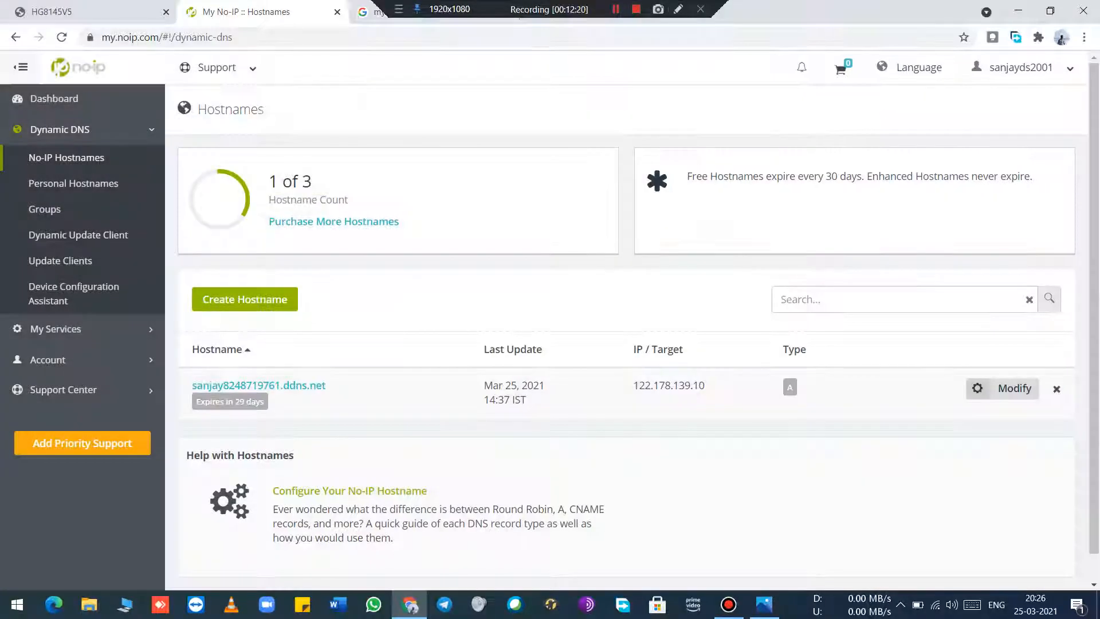
Step: View the username on No-IP's Account Info page, and go to the Huawei router's DDNS Configuration page
{"action": "left_click", "coordinate": [1019, 67]}
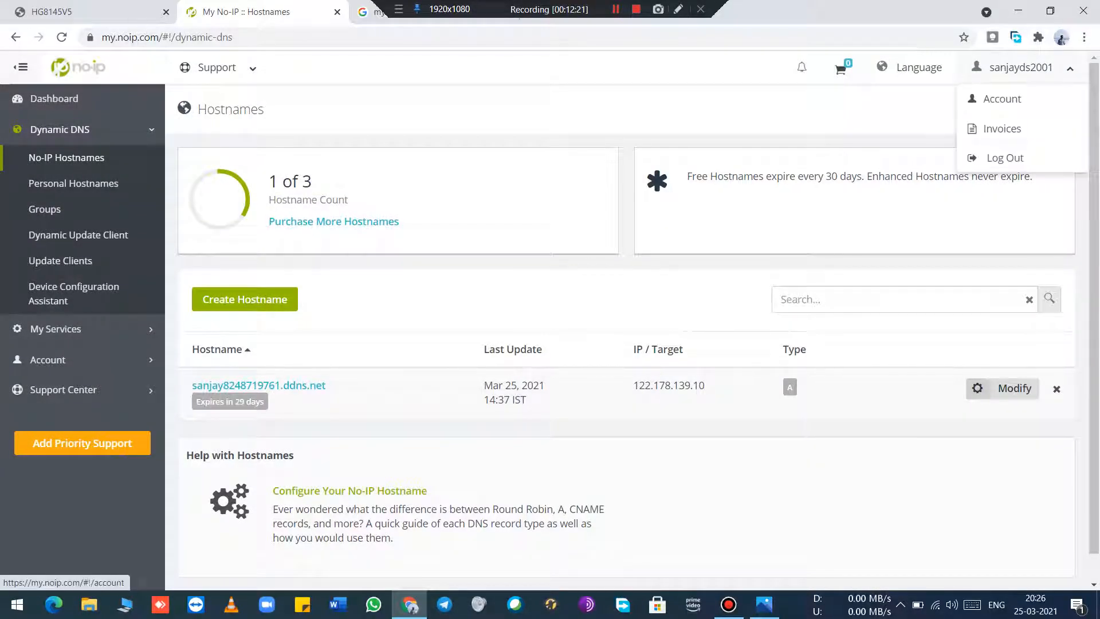
{"action": "left_click", "coordinate": [1002, 96]}
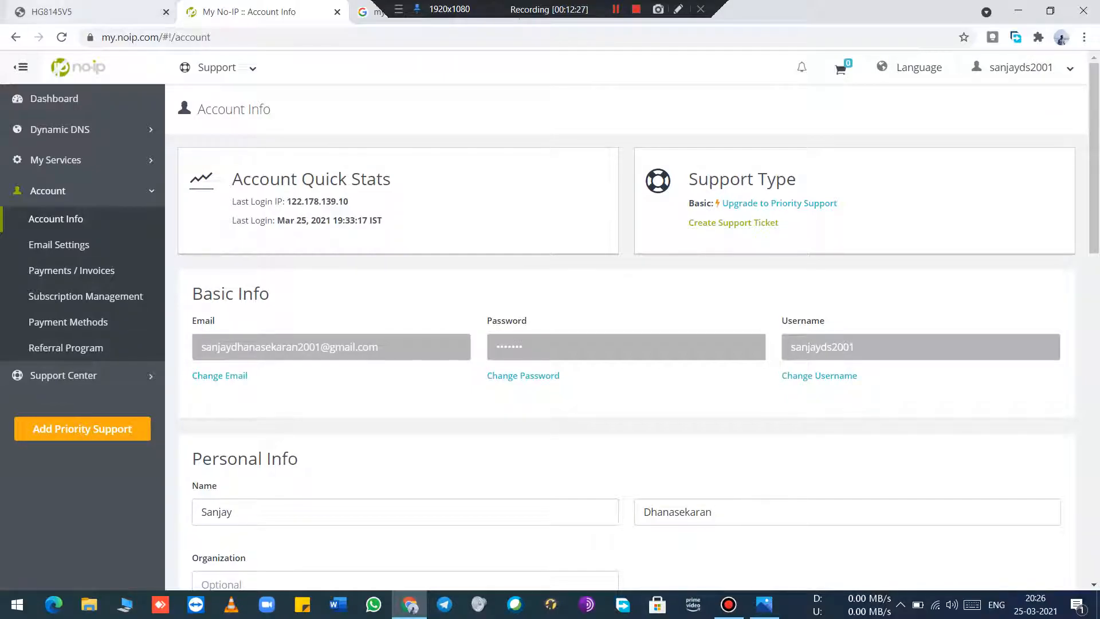
{"action": "left_click", "coordinate": [91, 12]}
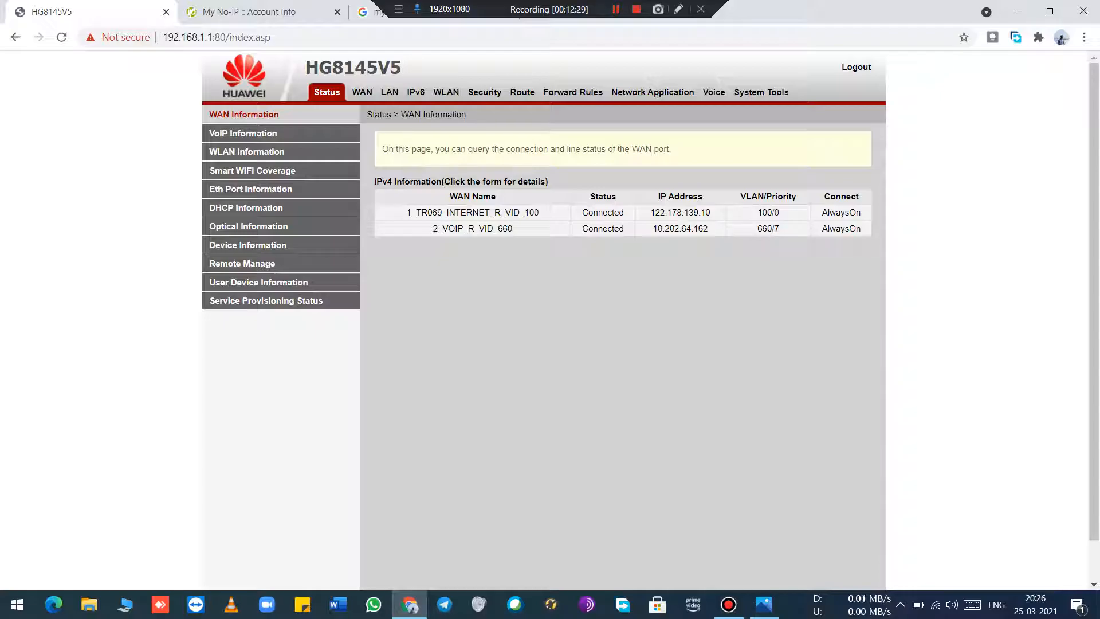
{"action": "left_click", "coordinate": [652, 92]}
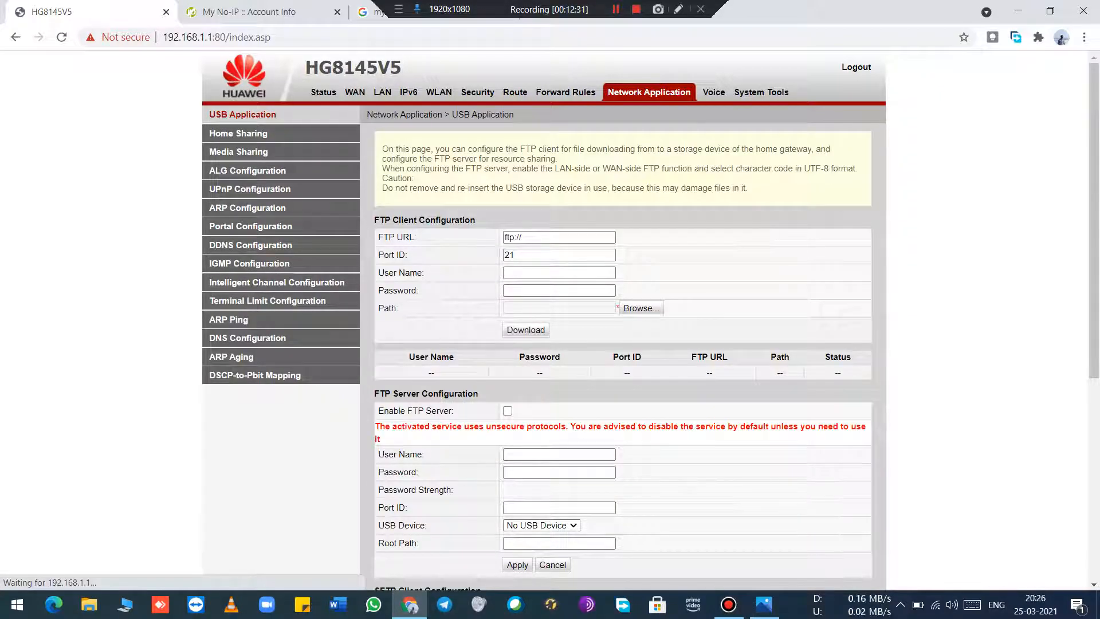
{"action": "left_click", "coordinate": [250, 245]}
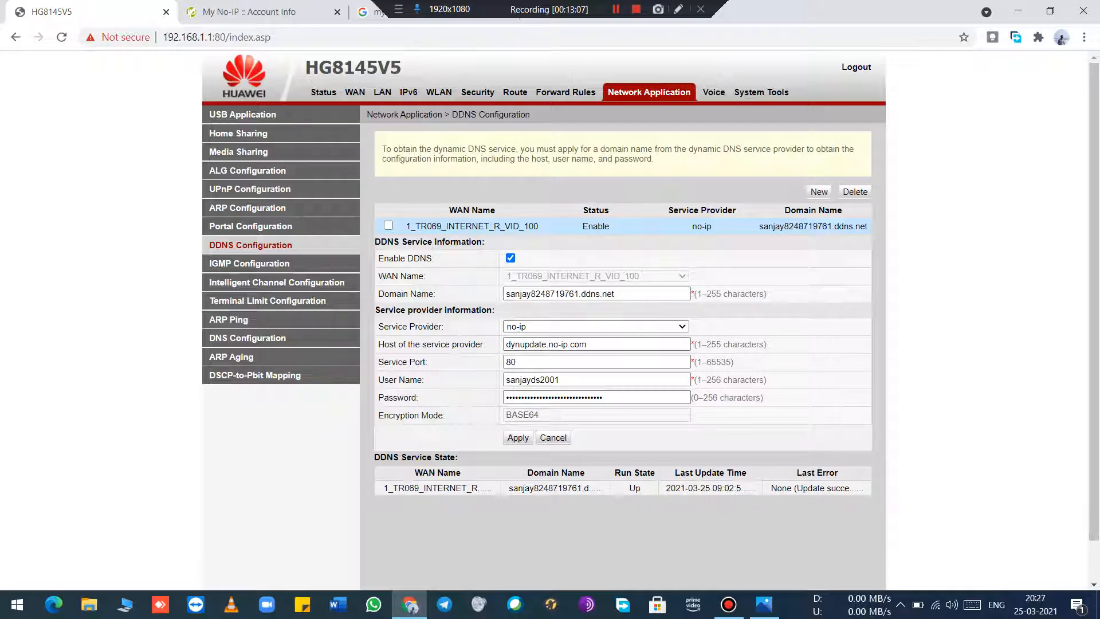
Step: Start a new DDNS entry on the router with DDNS enabled and WAN name 1_TR069_INTERNET_R_VID_100
{"action": "left_click", "coordinate": [819, 191]}
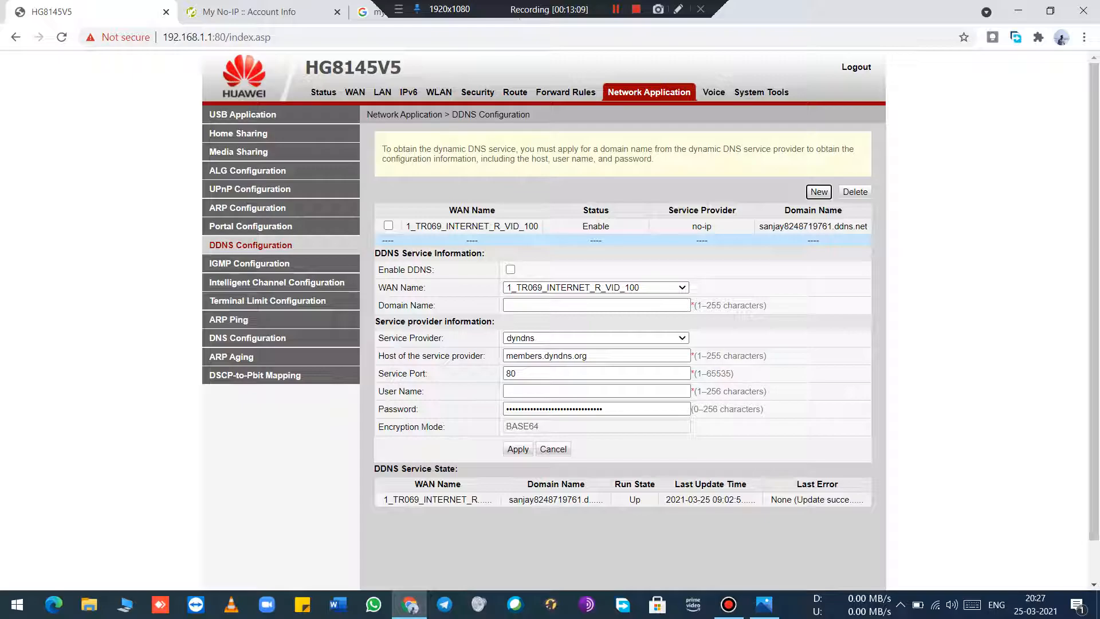
{"action": "left_click", "coordinate": [510, 269]}
{"action": "left_click", "coordinate": [595, 288]}
{"action": "left_click", "coordinate": [596, 300]}
{"action": "left_click", "coordinate": [596, 288]}
{"action": "left_click", "coordinate": [595, 300]}
{"action": "left_click", "coordinate": [596, 306]}
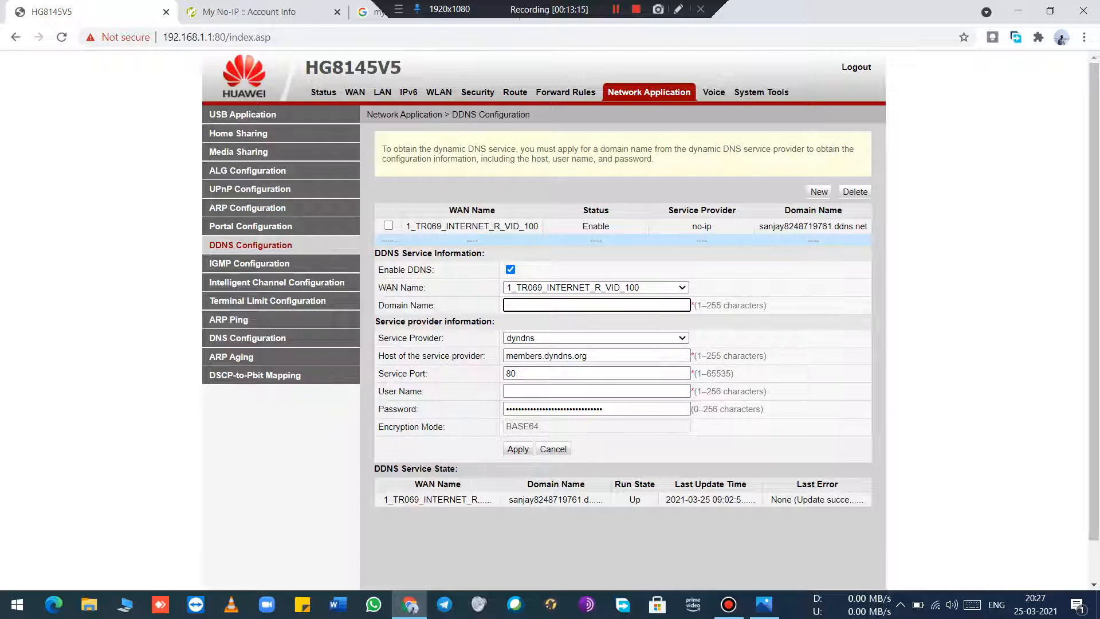
Step: Look up the existing hostname in No-IP's Dynamic DNS list, highlight it, and return to the router's DDNS form
{"action": "key", "text": "ctrl+Tab"}
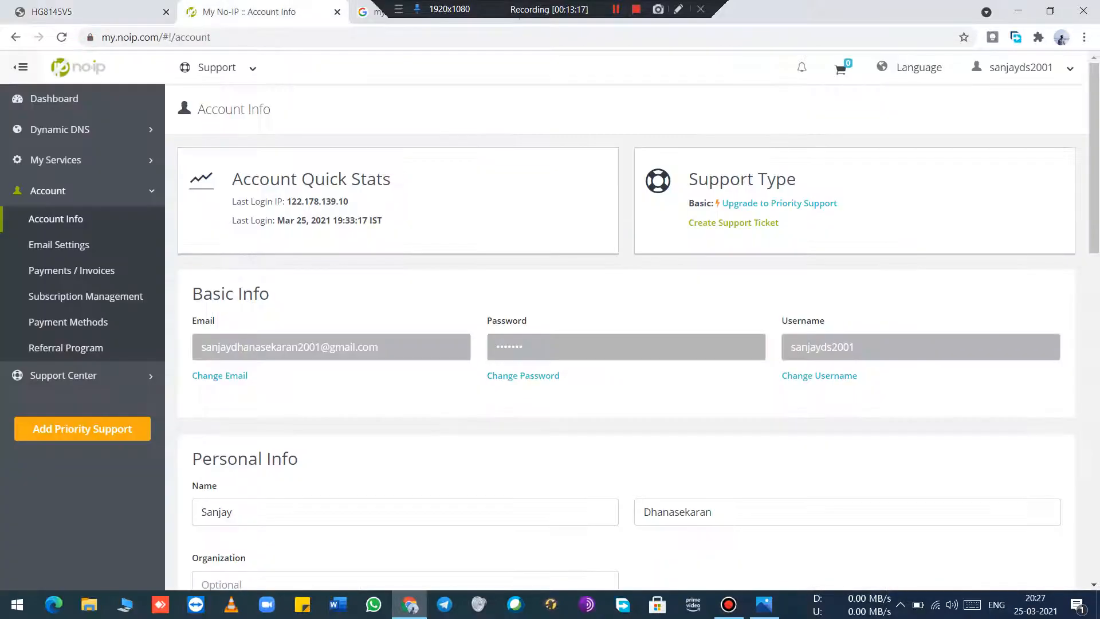
{"action": "left_click", "coordinate": [59, 129]}
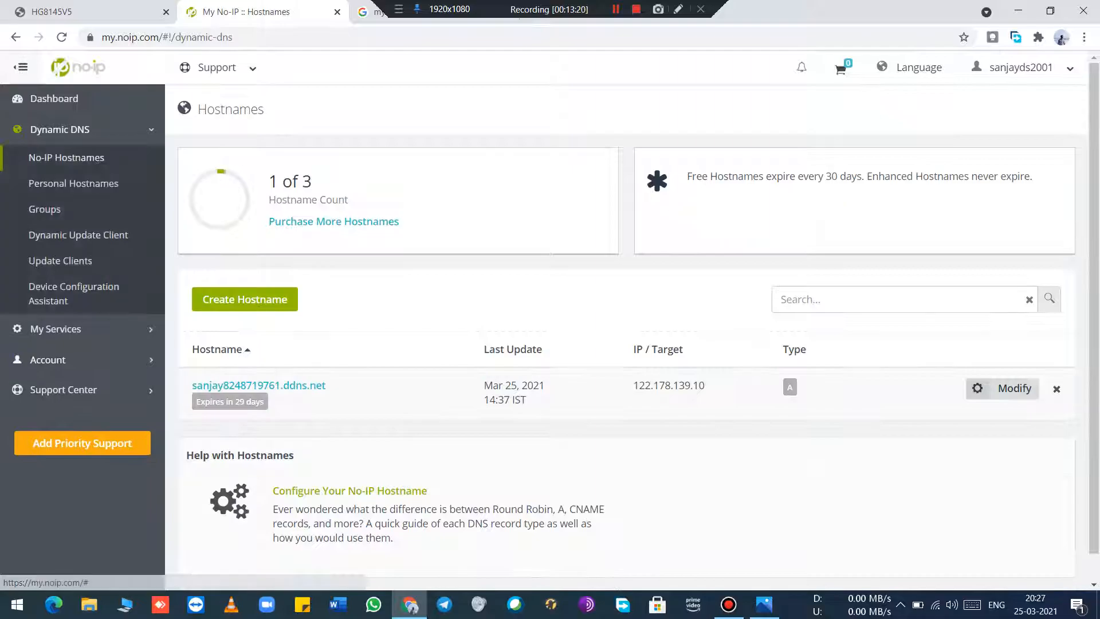
{"action": "left_click_drag", "start_coordinate": [326, 384], "coordinate": [192, 385]}
{"action": "key", "text": "ctrl+shift+Tab"}
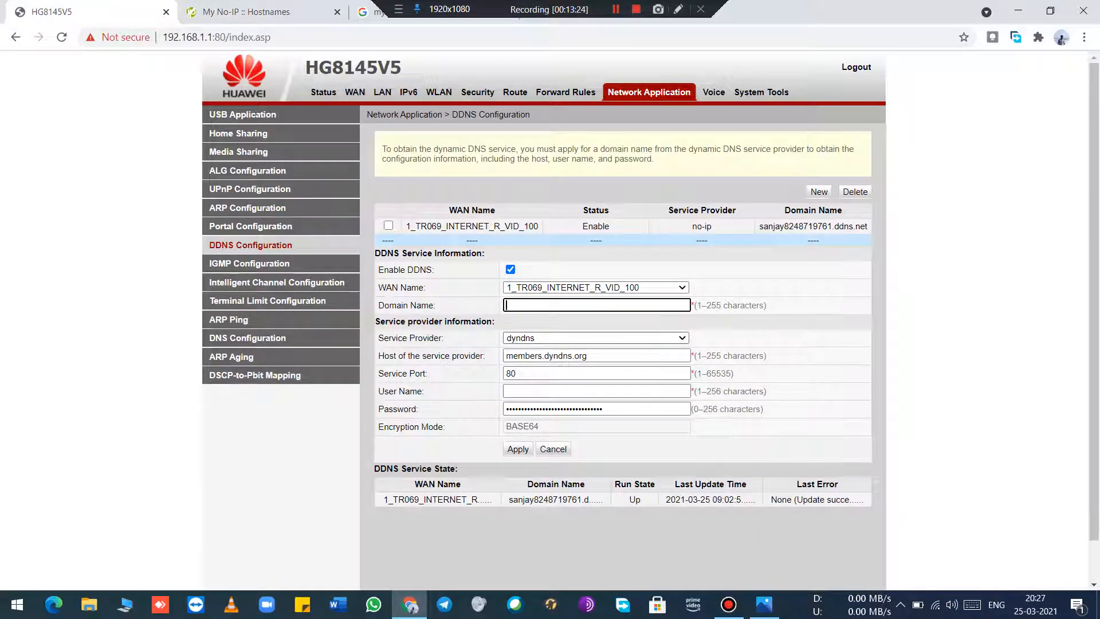
Step: Choose no-ip as the new entry's service provider, and check the host dynupdate.no-ip.com and service port 80
{"action": "left_click", "coordinate": [596, 338]}
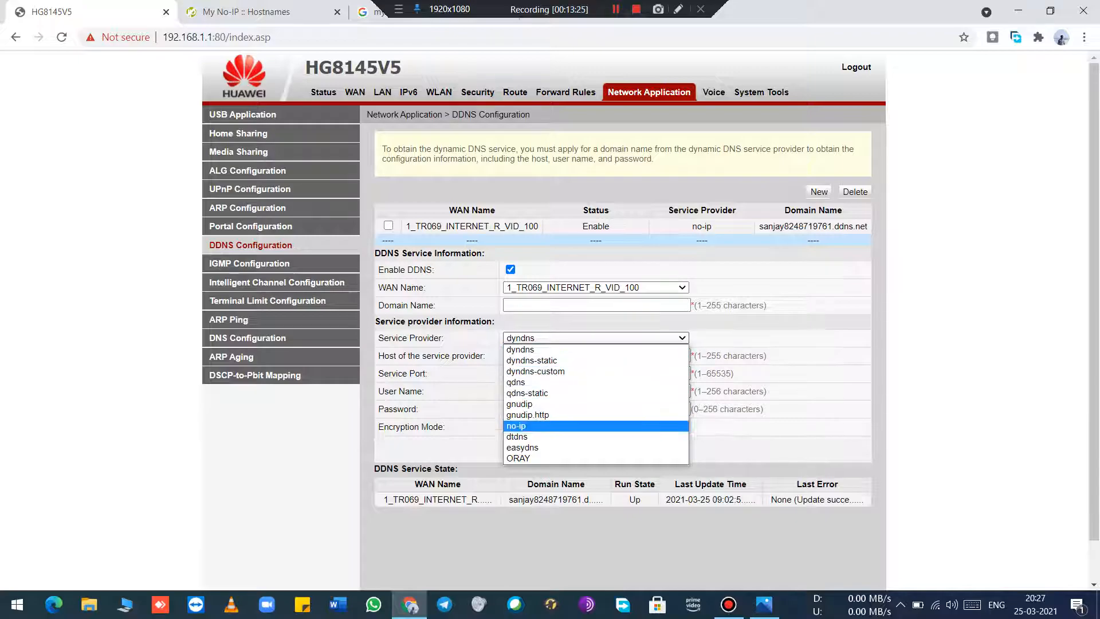
{"action": "left_click", "coordinate": [573, 426]}
{"action": "left_click", "coordinate": [541, 355]}
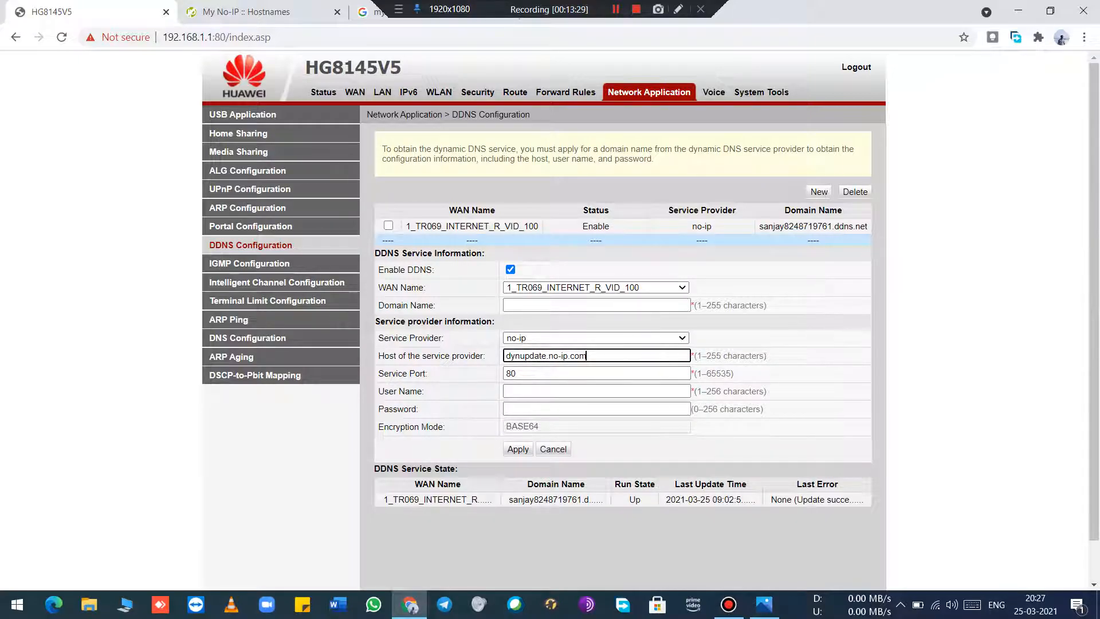
{"action": "key", "text": "ctrl+a"}
{"action": "left_click", "coordinate": [802, 365]}
{"action": "left_click", "coordinate": [573, 374]}
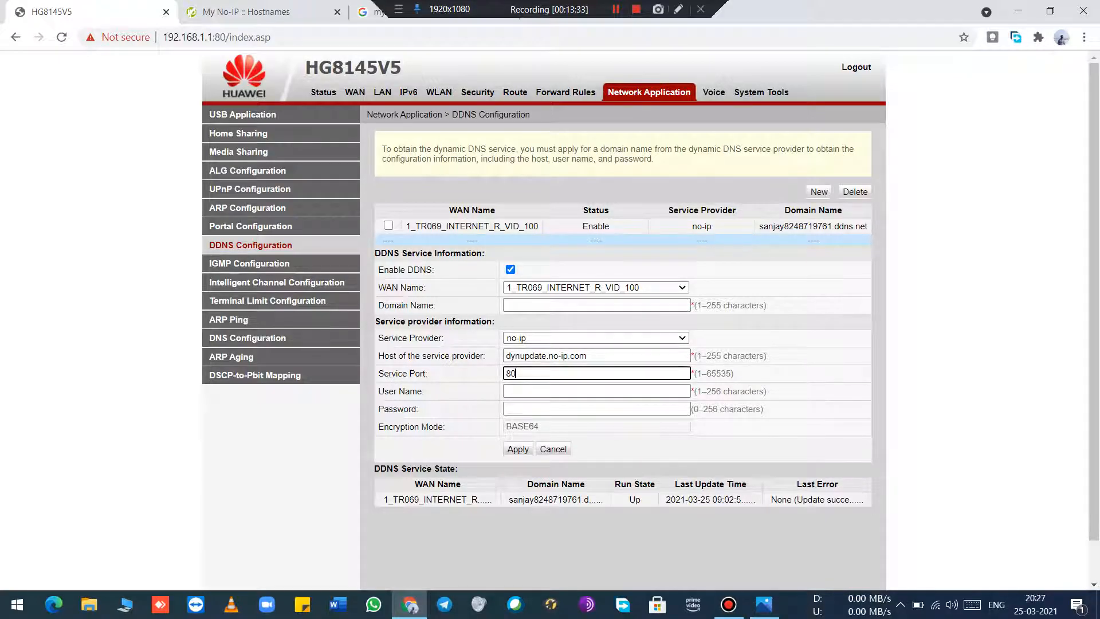
{"action": "left_click", "coordinate": [802, 378]}
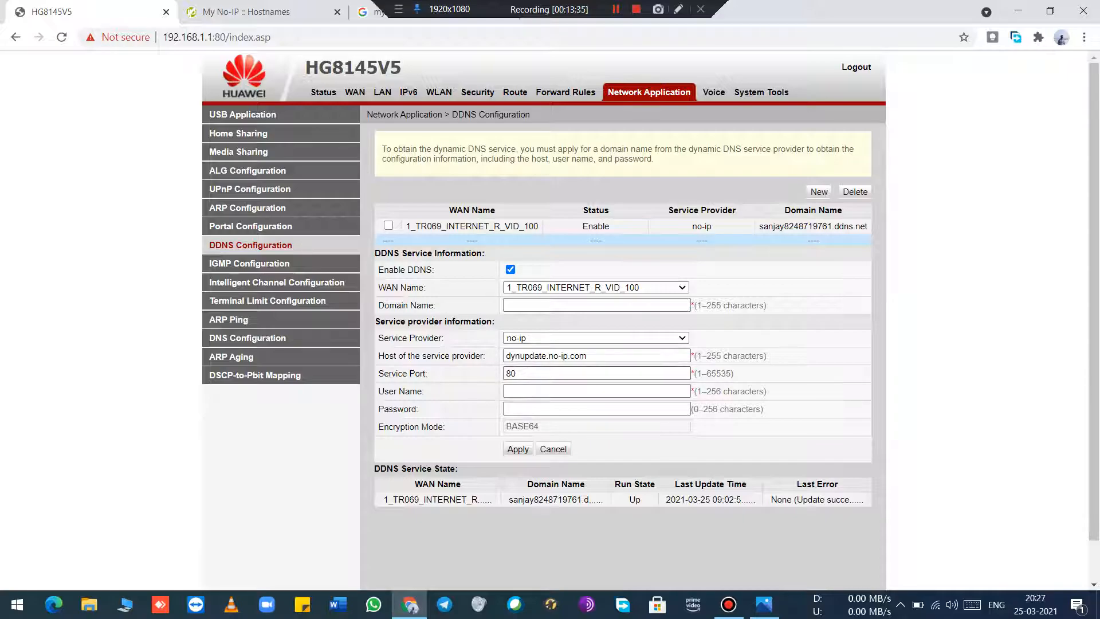
Step: Go through the new entry's user name and password fields, refer back to No-IP, and cancel the entry
{"action": "left_click", "coordinate": [576, 391]}
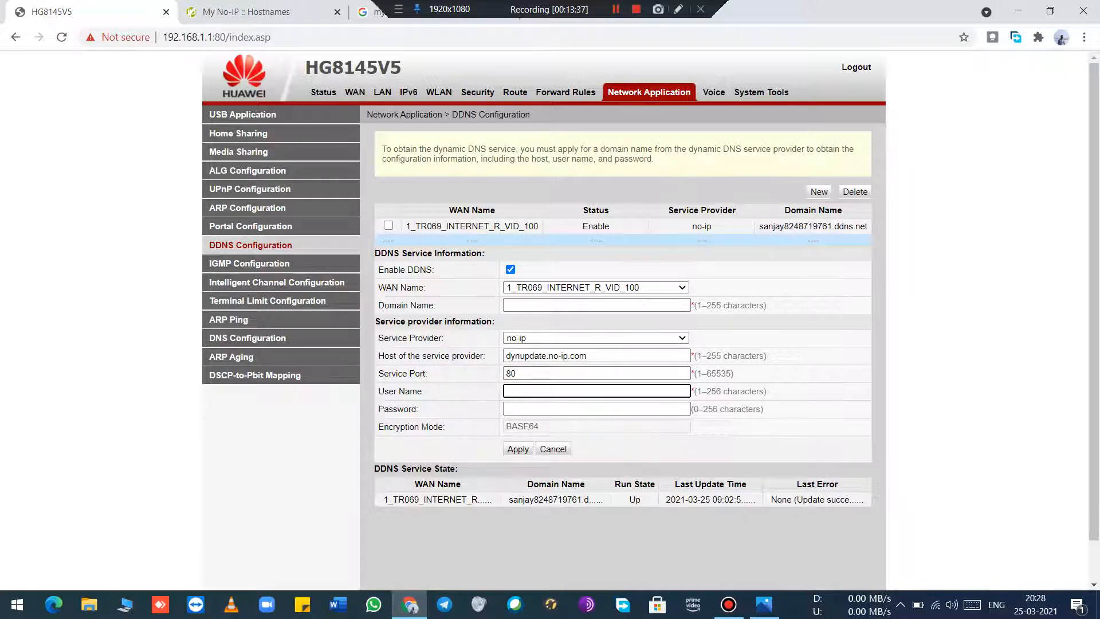
{"action": "left_click", "coordinate": [246, 11]}
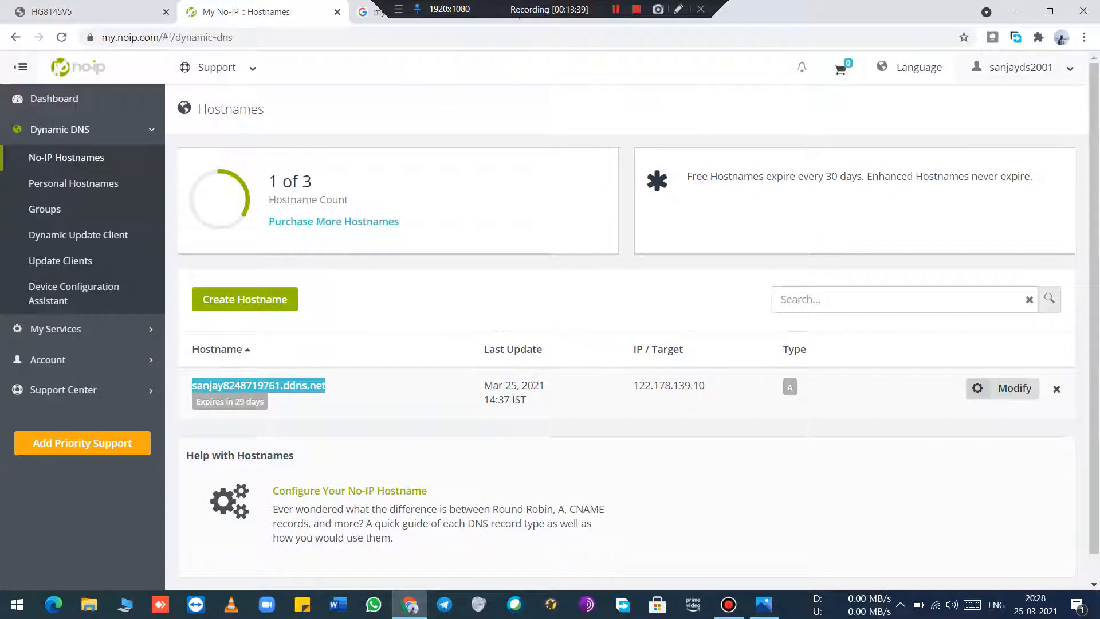
{"action": "left_click", "coordinate": [86, 11]}
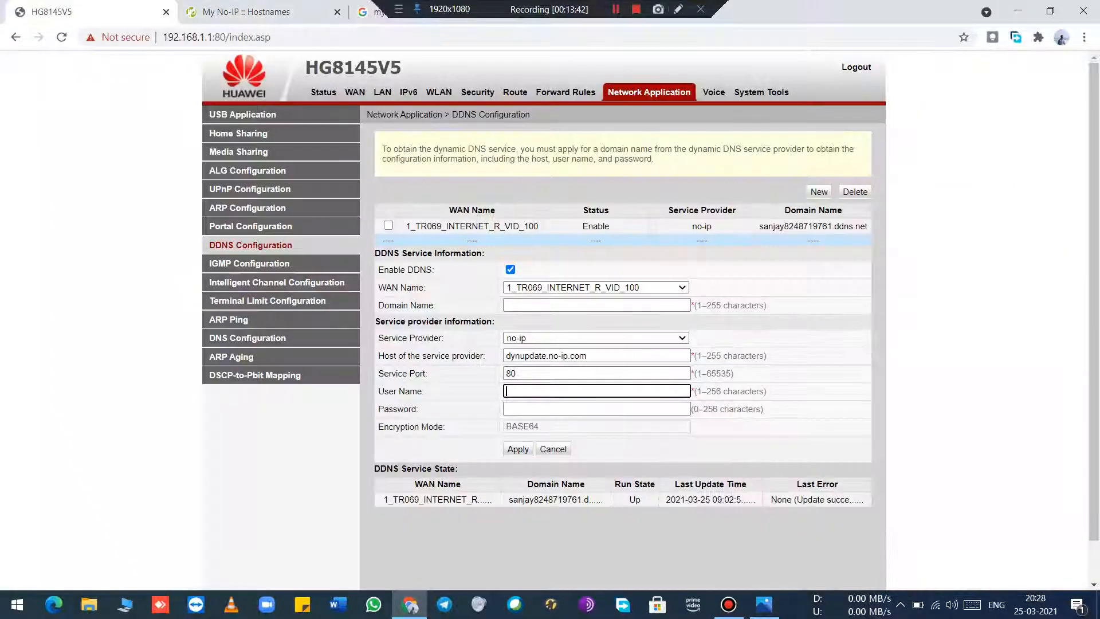
{"action": "left_click", "coordinate": [576, 409]}
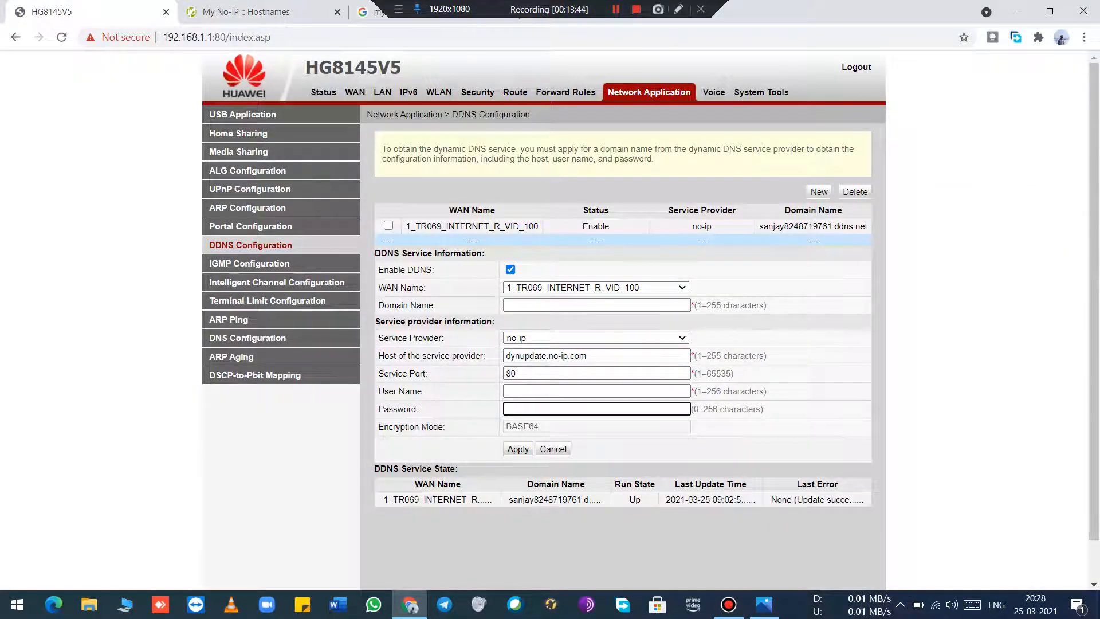
{"action": "left_click", "coordinate": [711, 446]}
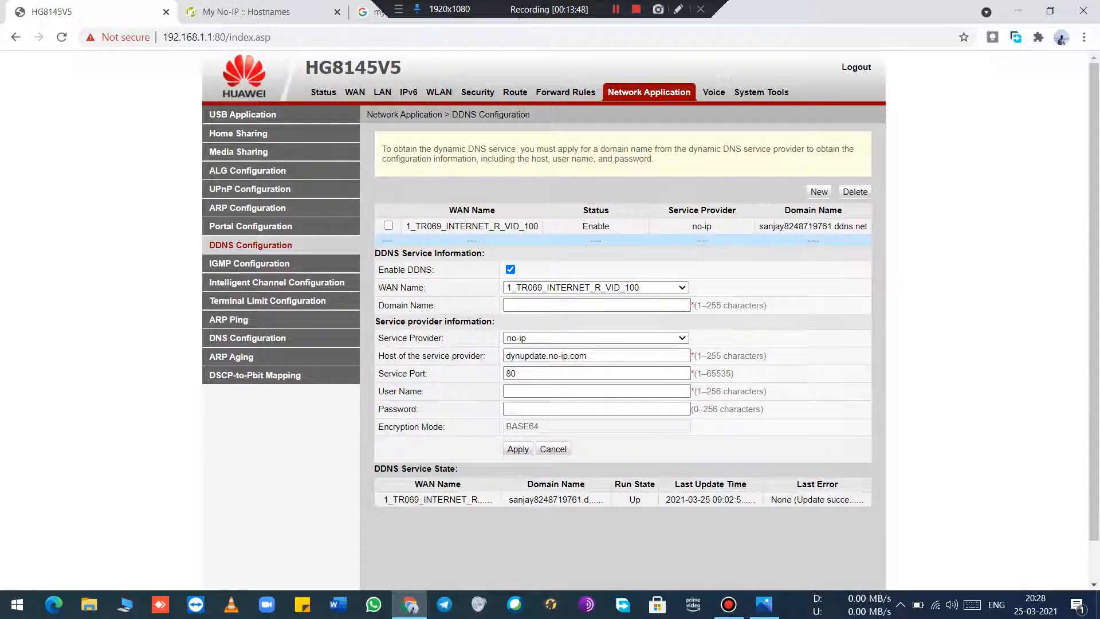
{"action": "left_click", "coordinate": [553, 449]}
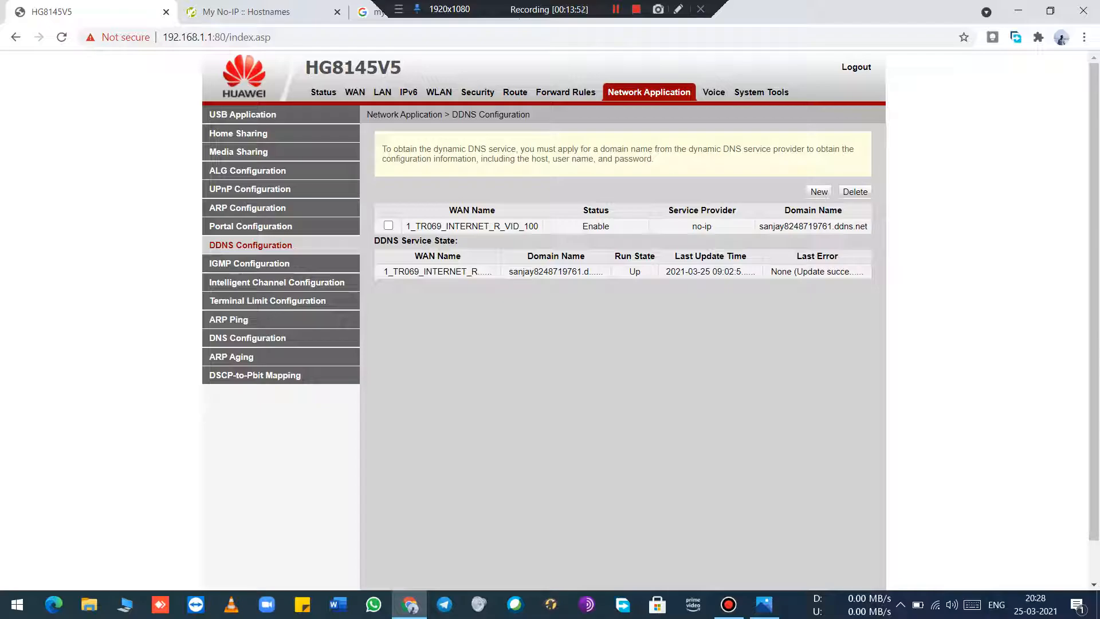
Step: Reload the router page, reopen DDNS Configuration, and examine the existing no-ip entry's settings, service state and Last Error value
{"action": "left_click_drag", "start_coordinate": [398, 271], "coordinate": [543, 271]}
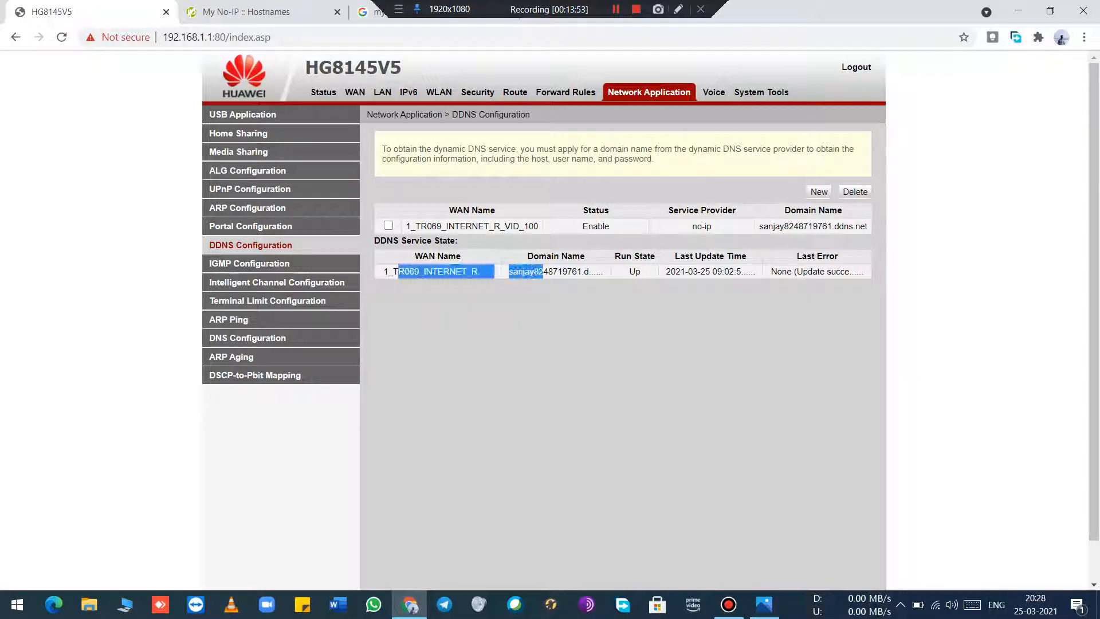
{"action": "left_click", "coordinate": [539, 315]}
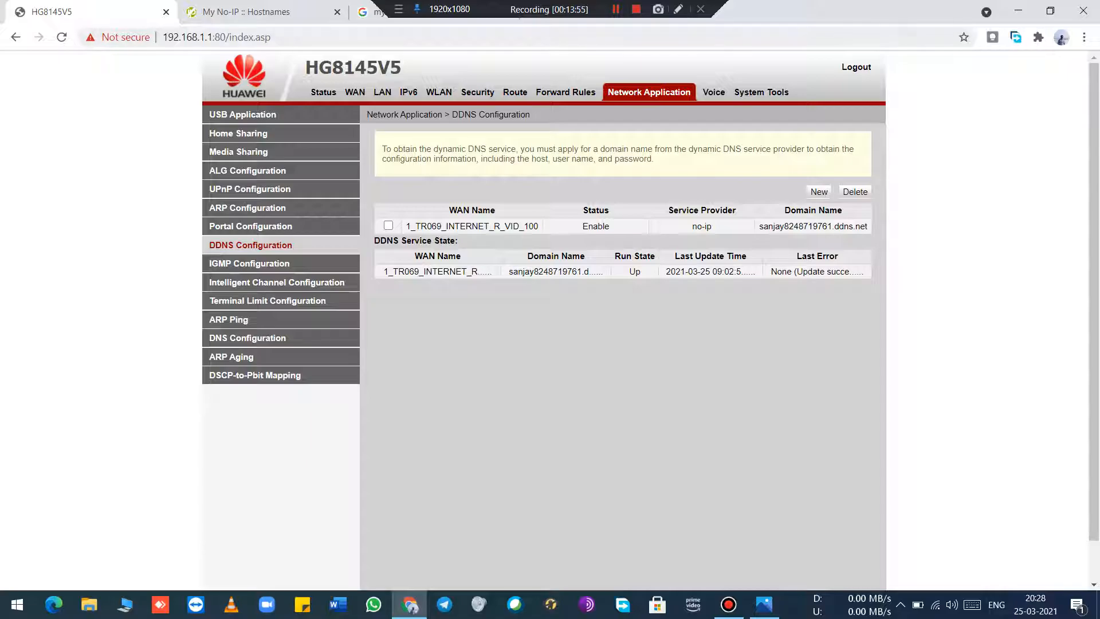
{"action": "key", "text": "F5"}
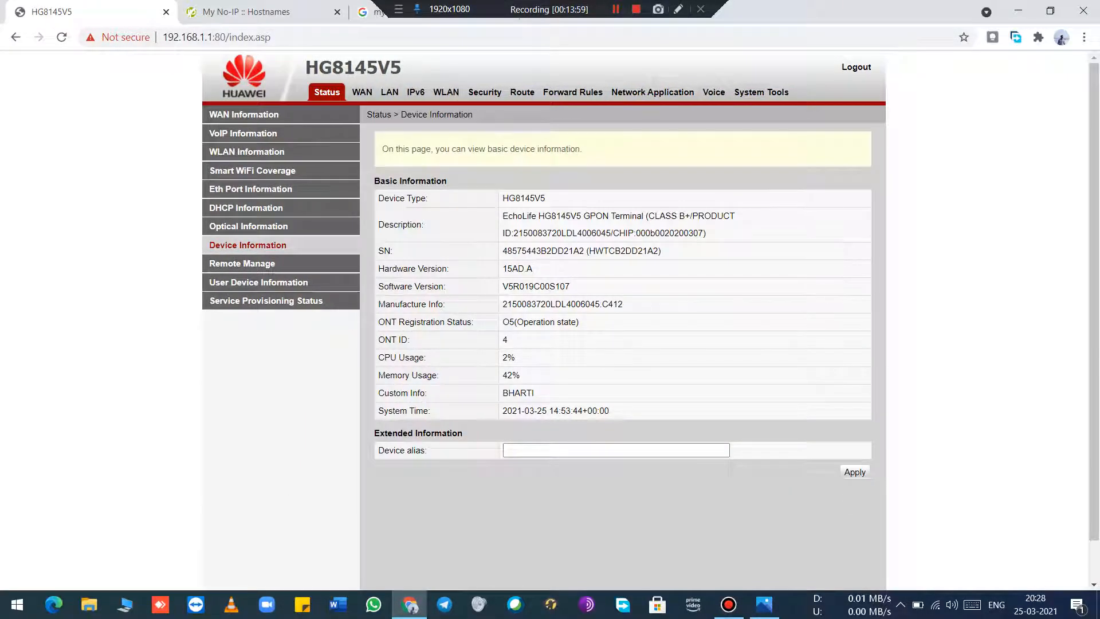
{"action": "left_click", "coordinate": [652, 92]}
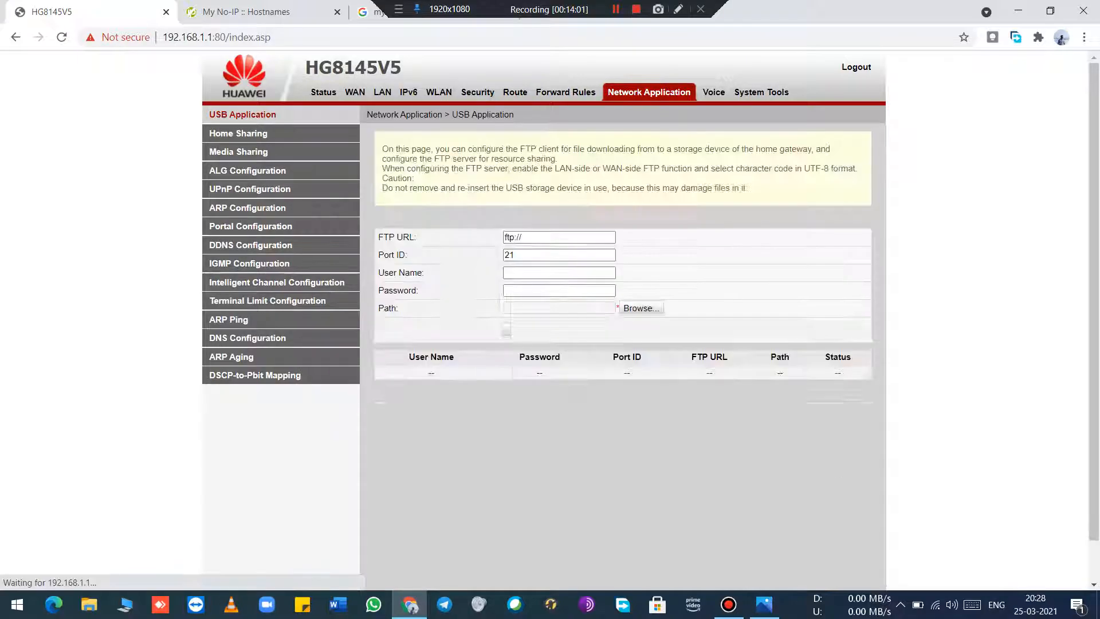
{"action": "left_click", "coordinate": [250, 245]}
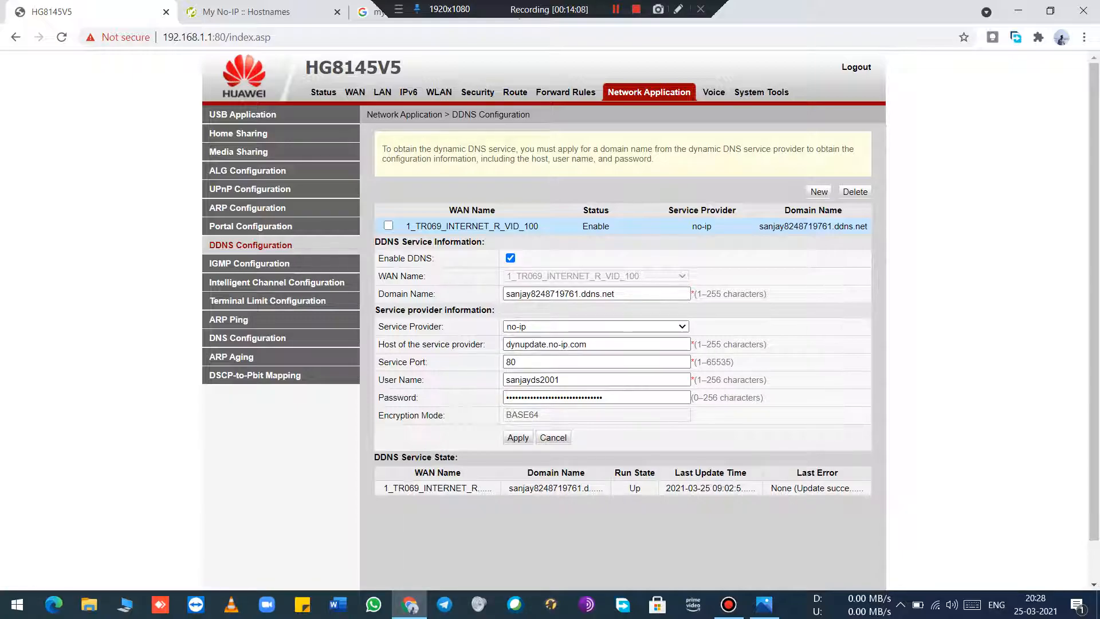
{"action": "left_click_drag", "start_coordinate": [797, 472], "coordinate": [837, 472]}
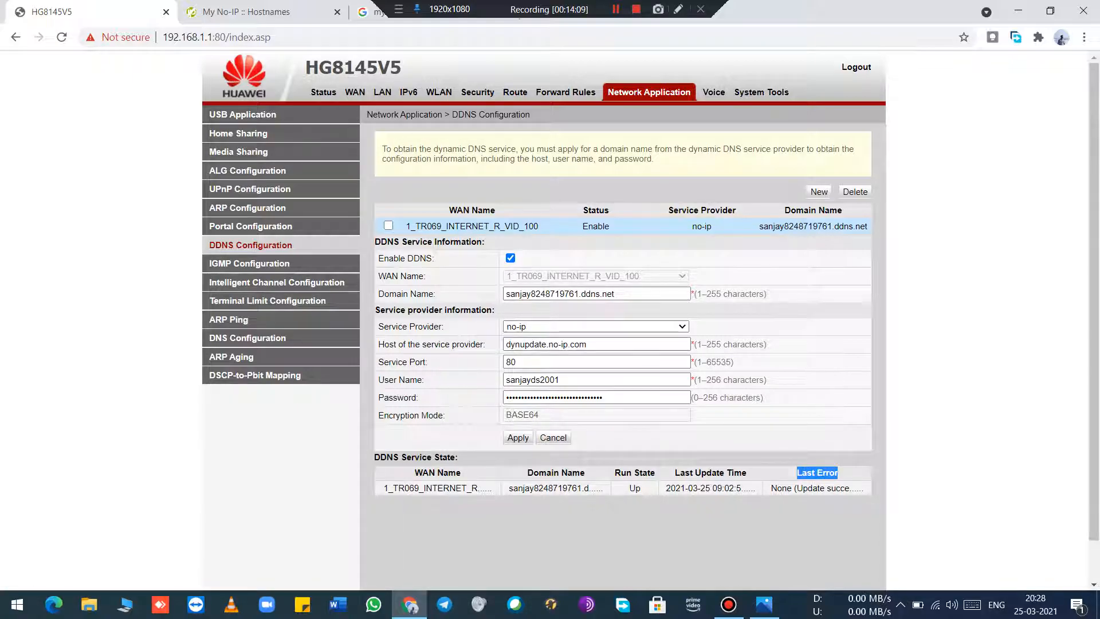
{"action": "left_click_drag", "start_coordinate": [771, 488], "coordinate": [793, 488]}
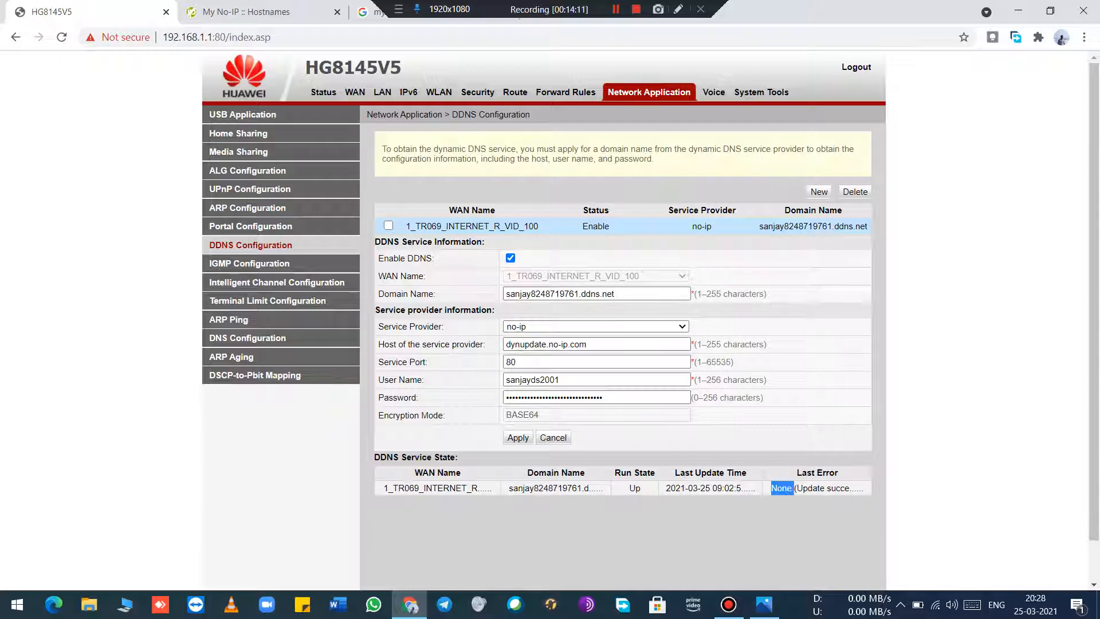
{"action": "left_click", "coordinate": [794, 489]}
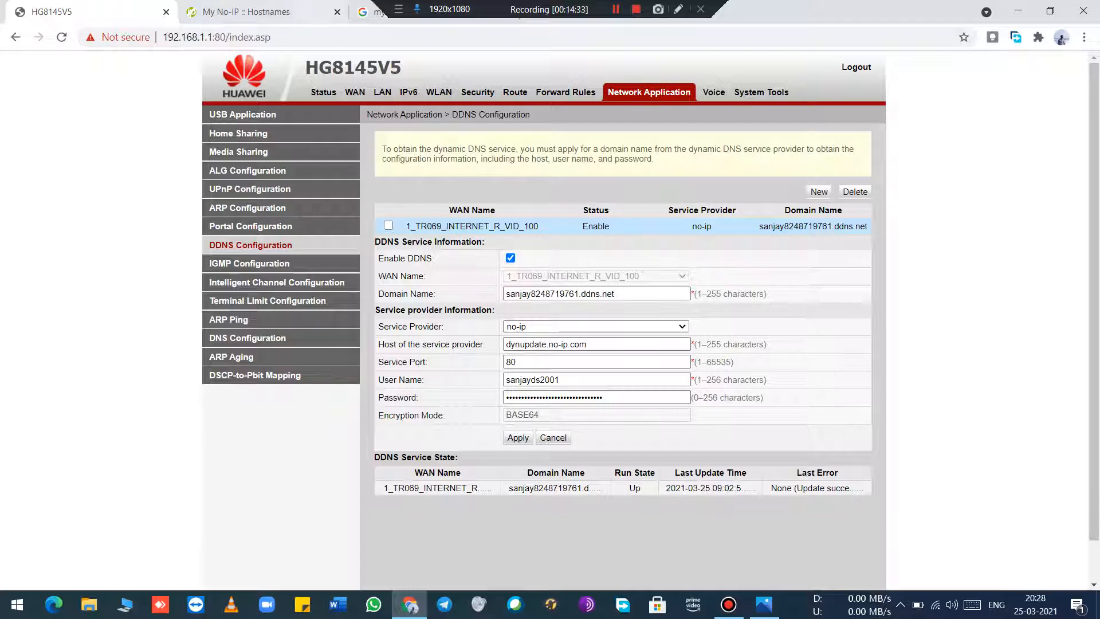
Step: Close the remaining No-IP and search tabs, and open the router's Port Mapping Configuration under Forward Rules
{"action": "left_click", "coordinate": [337, 11]}
{"action": "left_click", "coordinate": [336, 11]}
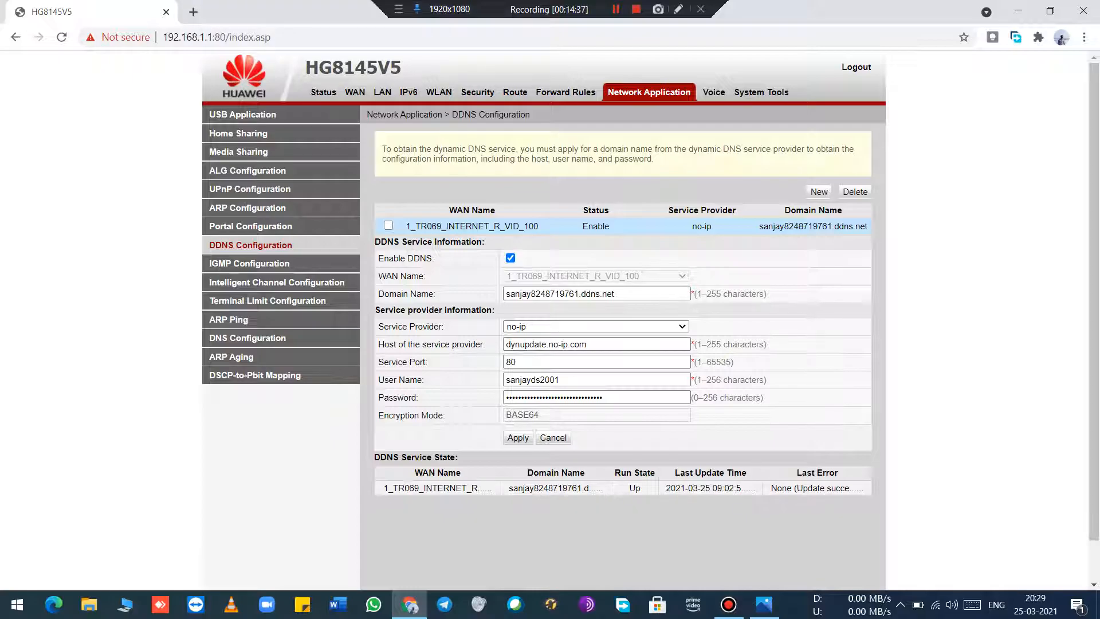
{"action": "left_click", "coordinate": [565, 92]}
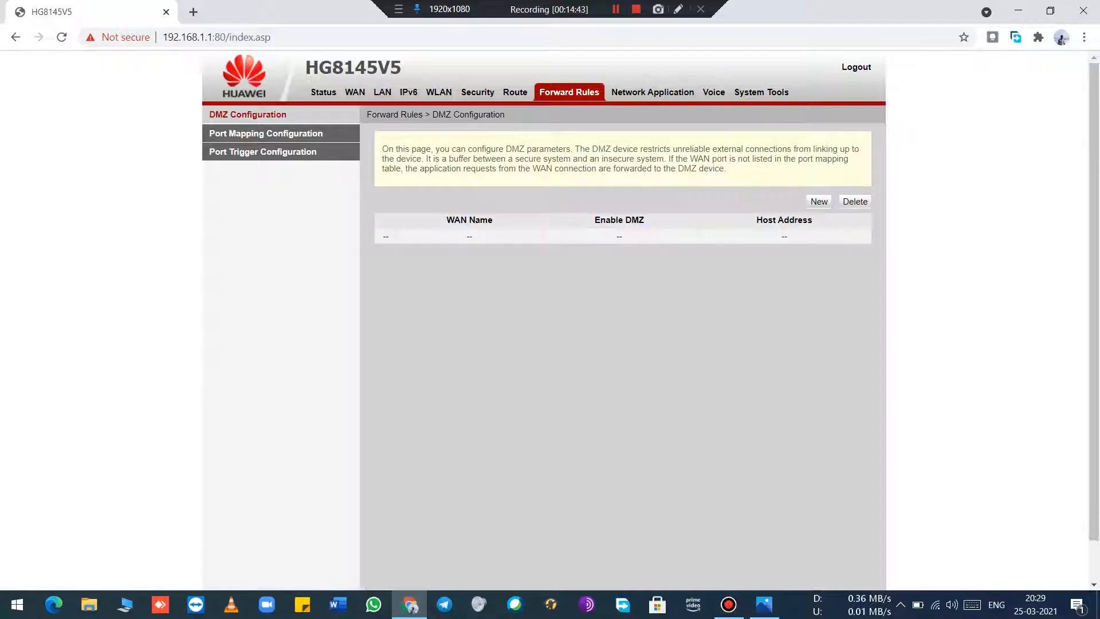
{"action": "left_click", "coordinate": [265, 133]}
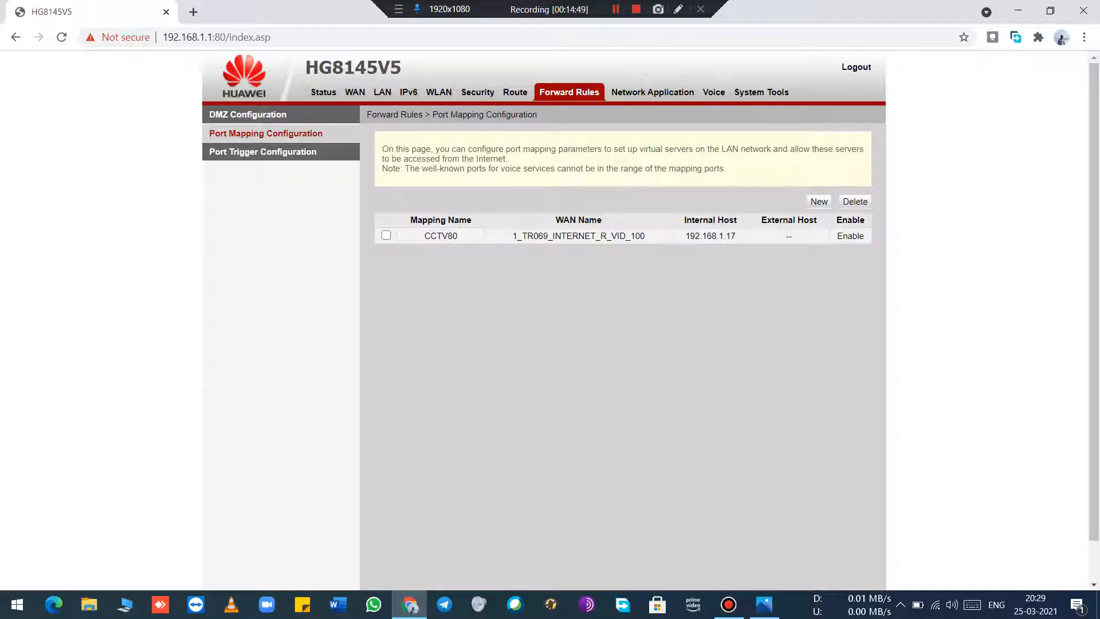
Step: Start a new port mapping, review the existing CCTV80 mapping's host and ports for reference, and return to the blank entry
{"action": "left_click", "coordinate": [819, 201]}
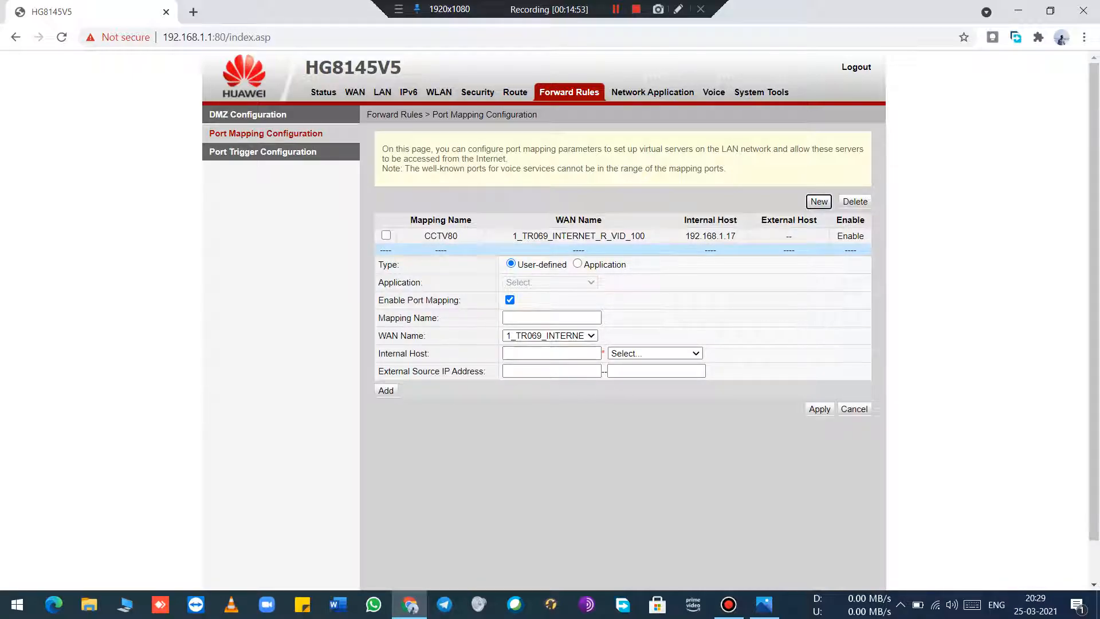
{"action": "left_click", "coordinate": [578, 235]}
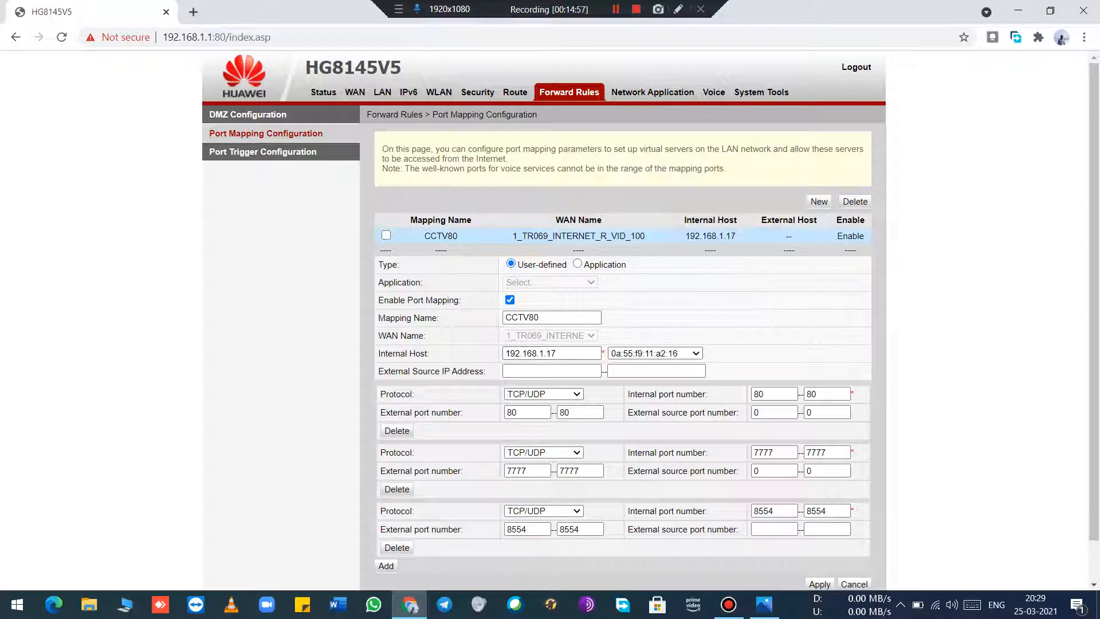
{"action": "left_click", "coordinate": [578, 249]}
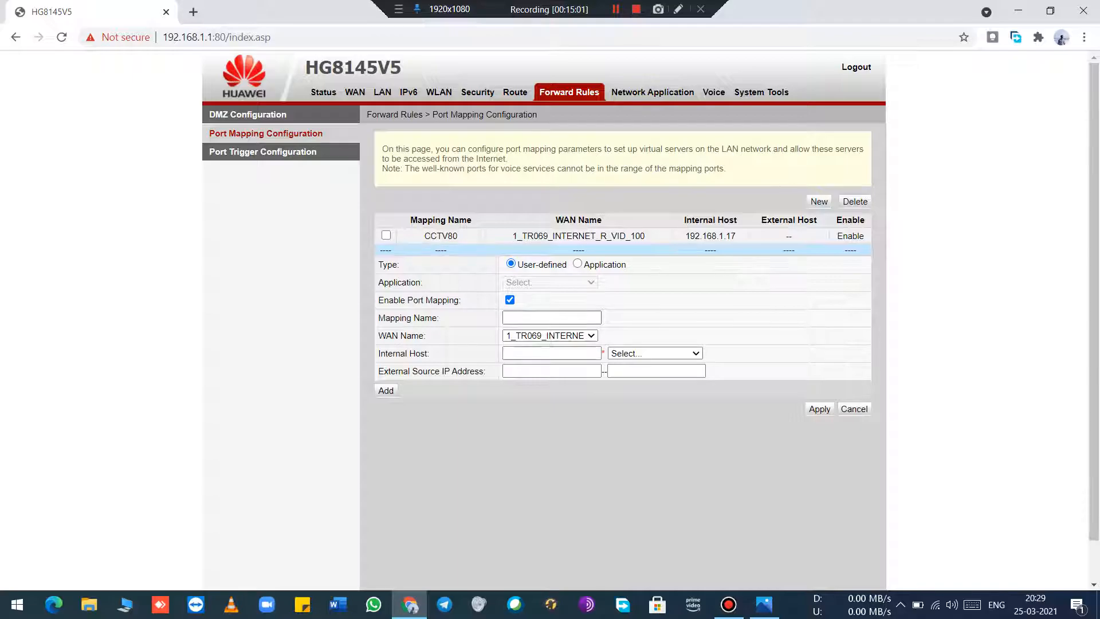
Step: Name the new mapping CCTV and choose the device 0a:55:f9:11:a2:16 as its internal host
{"action": "left_click", "coordinate": [551, 317]}
{"action": "type", "text": "CCTV"}
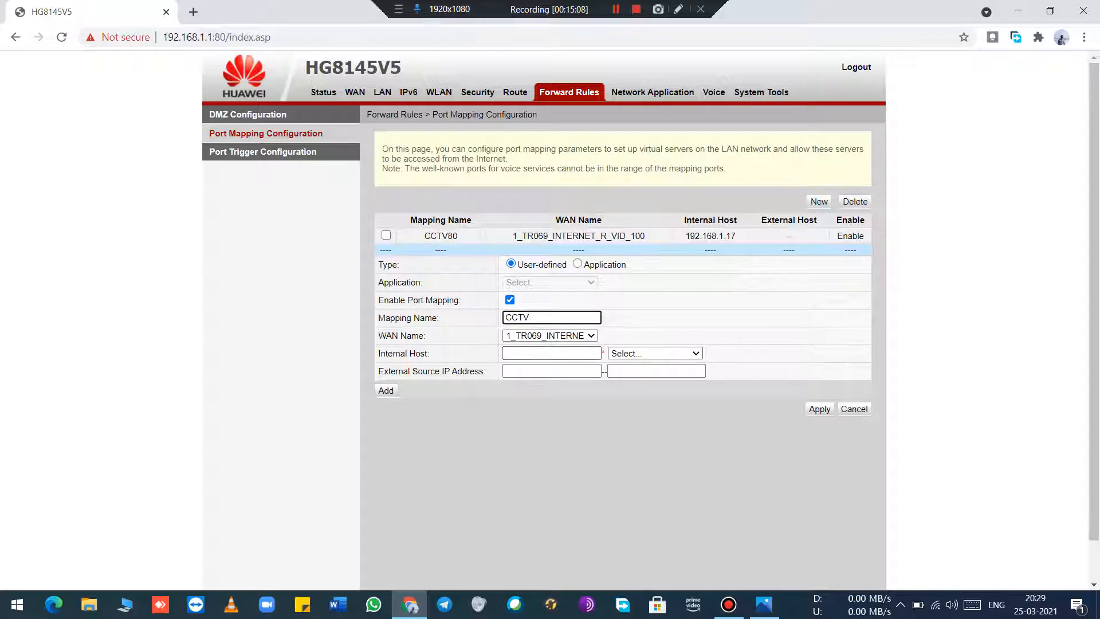
{"action": "left_click", "coordinate": [655, 354]}
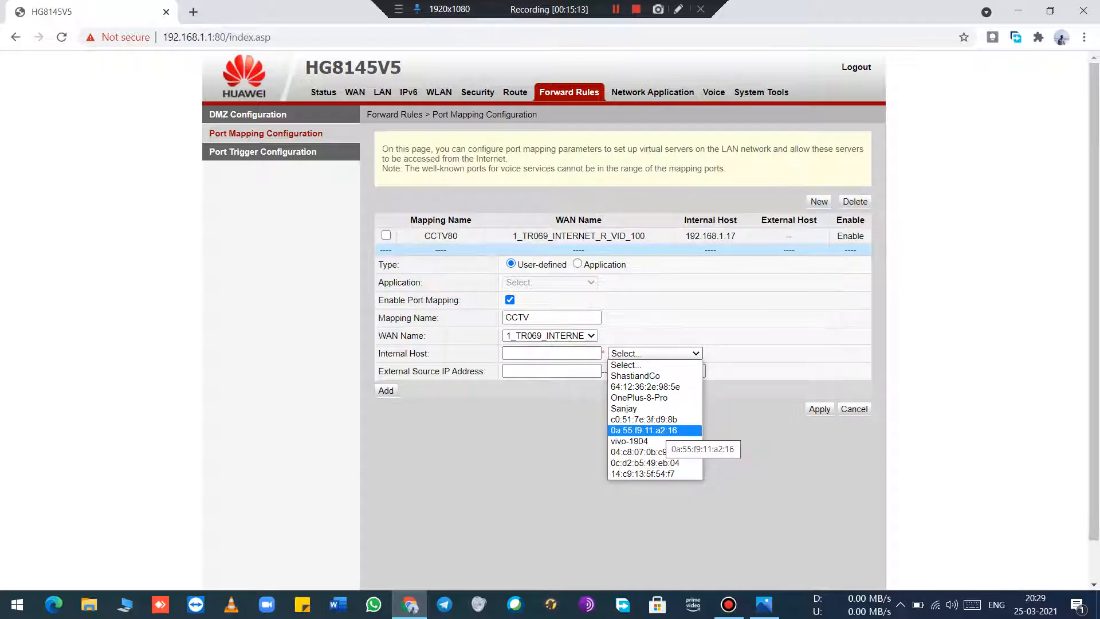
{"action": "left_click", "coordinate": [658, 430]}
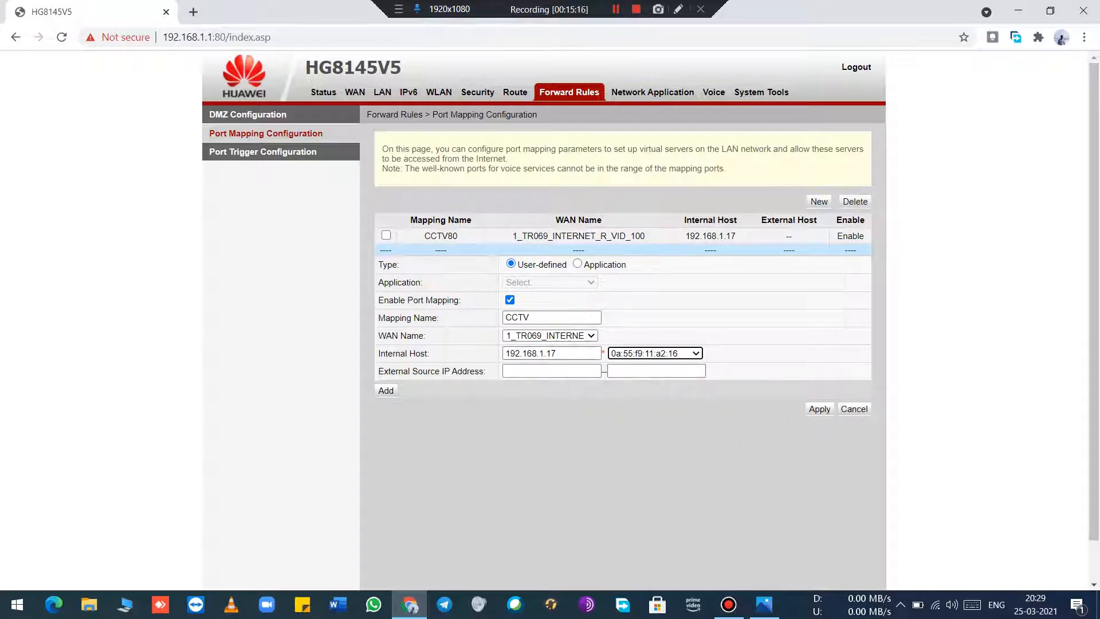
Step: Compare the mapping's internal host address with the DVR's Ethernet Setup image in Photos, and recheck the selected device in the router form
{"action": "left_click", "coordinate": [560, 354]}
{"action": "left_click_drag", "start_coordinate": [560, 353], "coordinate": [506, 354]}
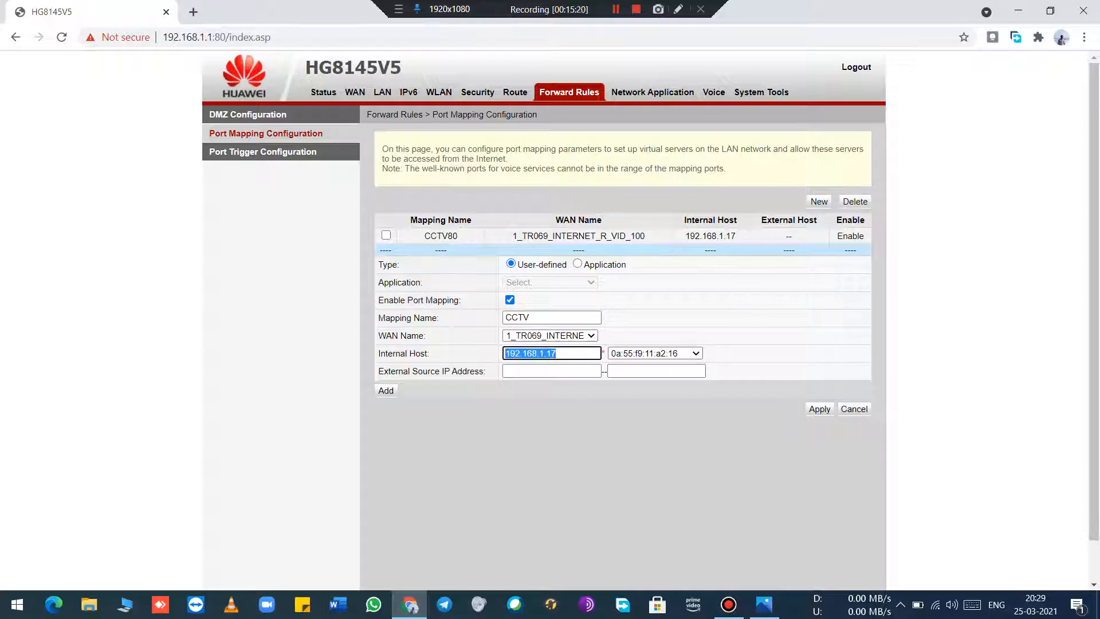
{"action": "left_click", "coordinate": [532, 461]}
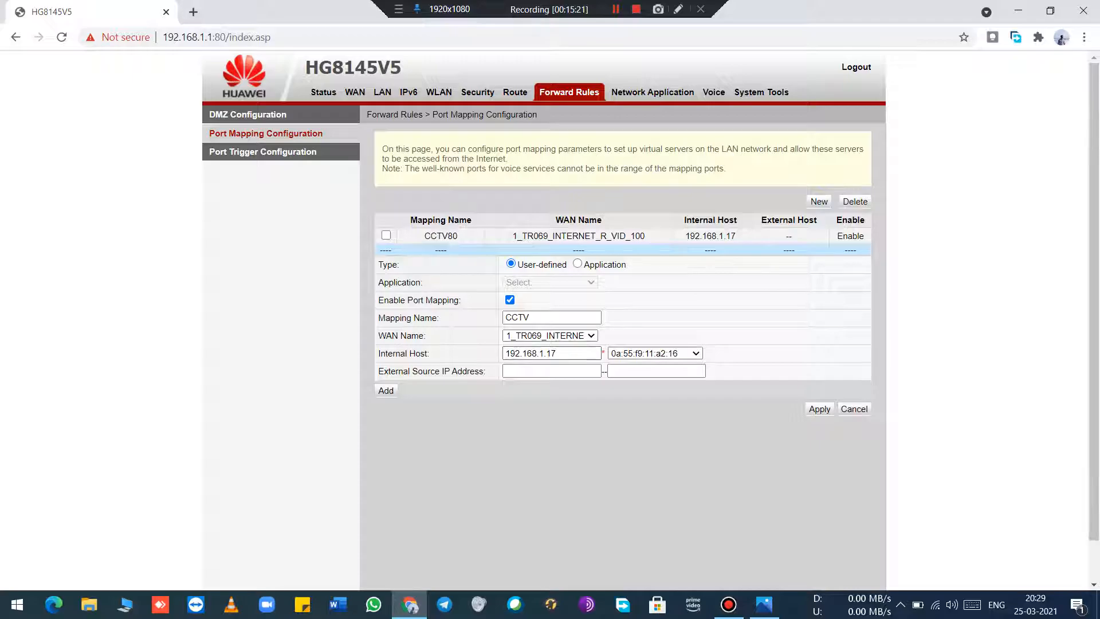
{"action": "left_click", "coordinate": [764, 604]}
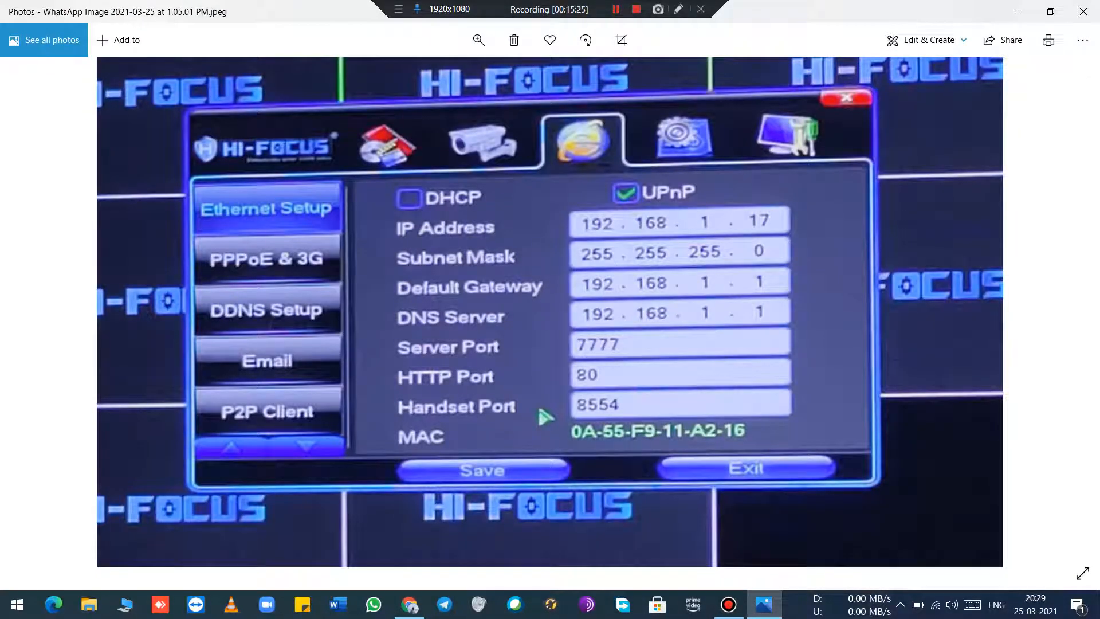
{"action": "left_click", "coordinate": [1017, 11]}
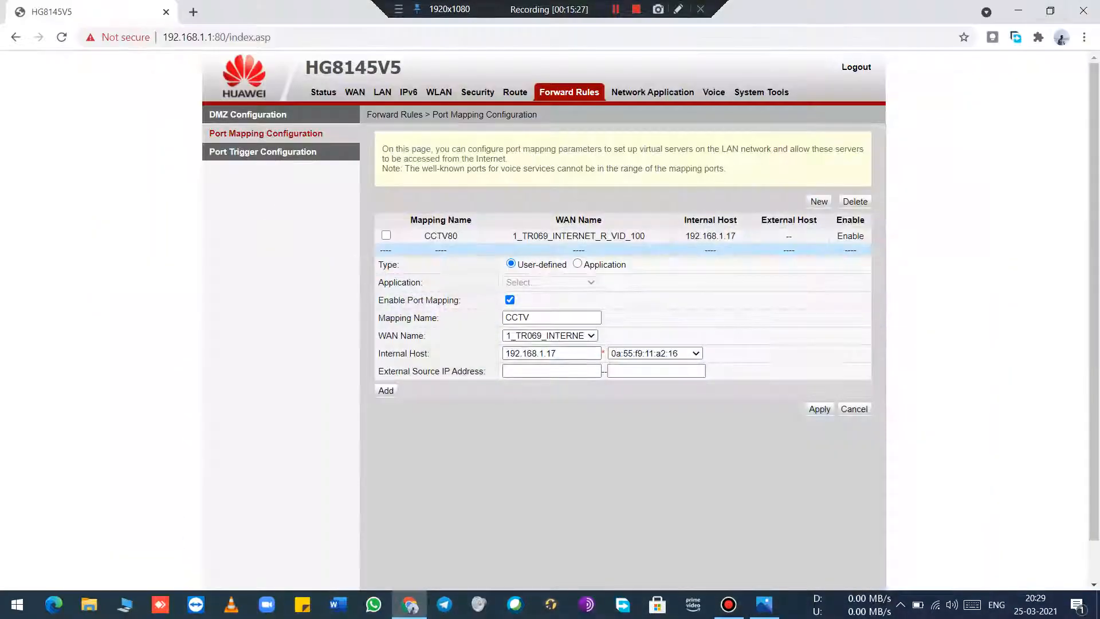
{"action": "left_click", "coordinate": [573, 354]}
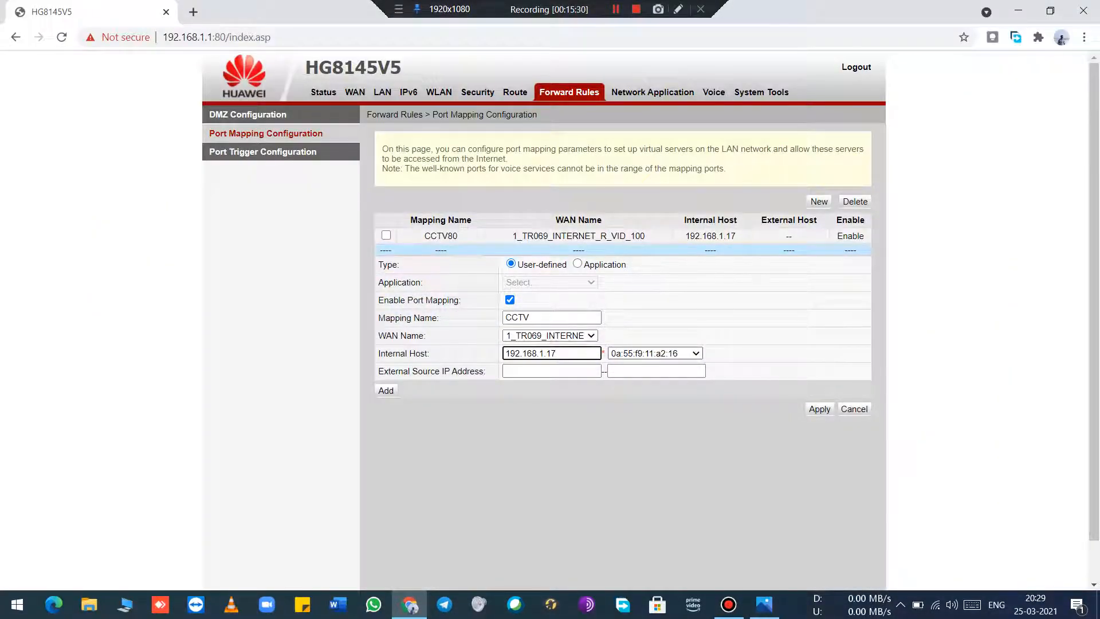
{"action": "left_click", "coordinate": [670, 354]}
{"action": "left_click", "coordinate": [659, 431]}
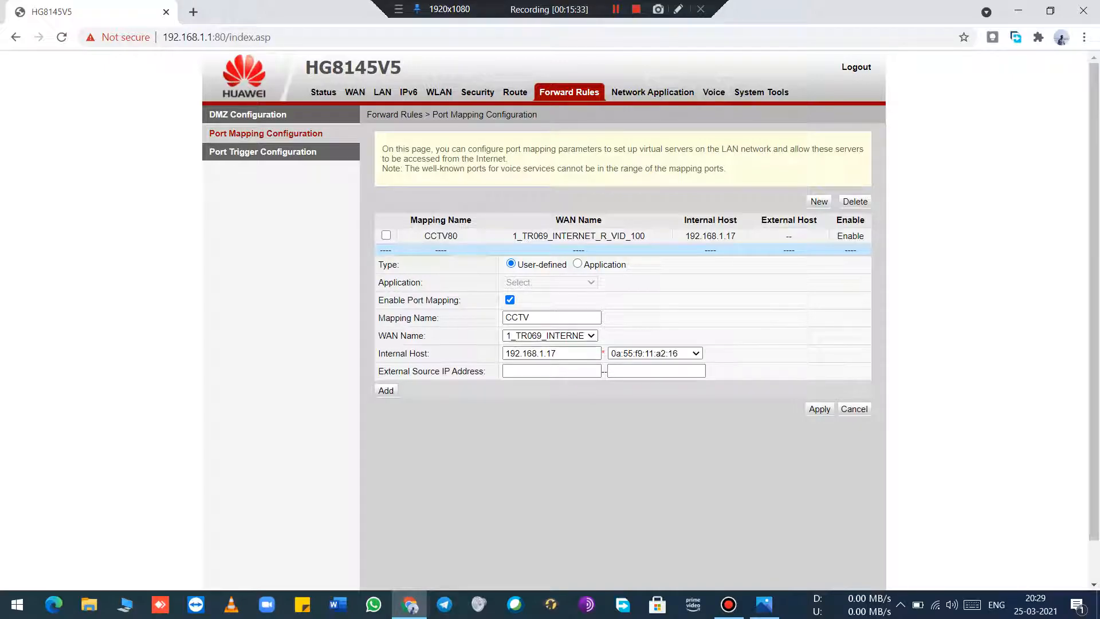
Step: Add a first port entry with protocol TCP/UDP, and look up the Server Port in the DVR's Ethernet Setup image
{"action": "left_click", "coordinate": [386, 390]}
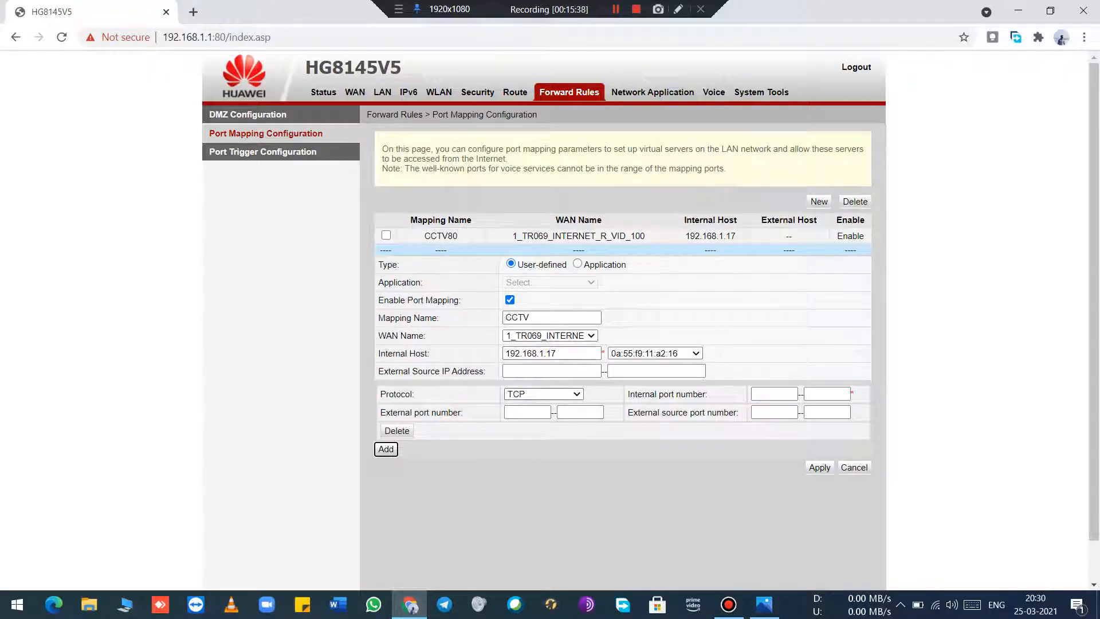
{"action": "left_click", "coordinate": [543, 394]}
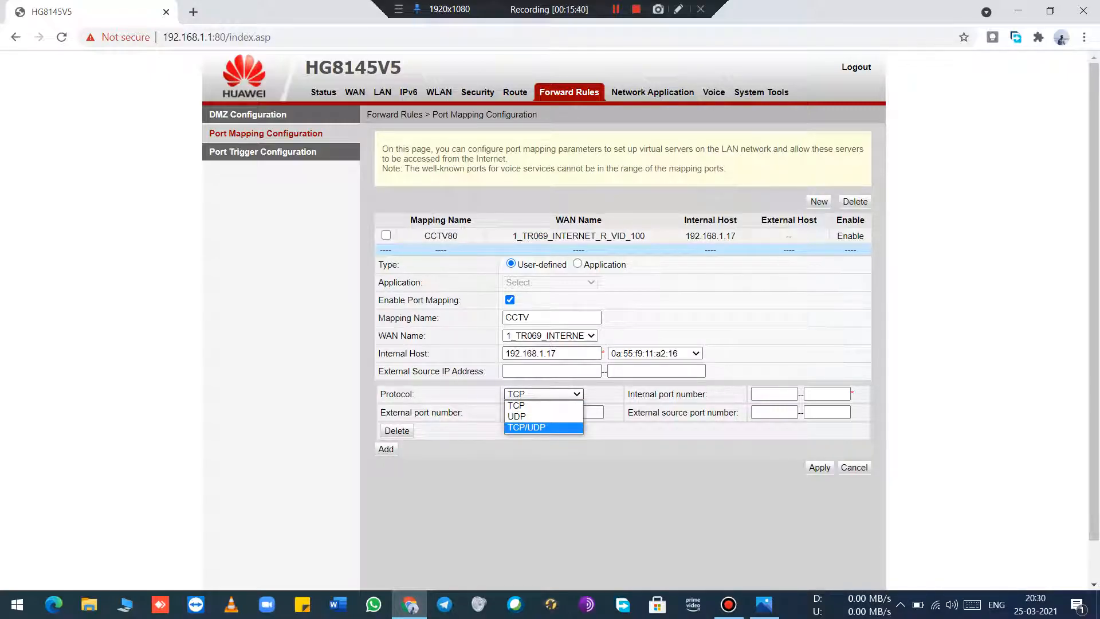
{"action": "left_click", "coordinate": [526, 426]}
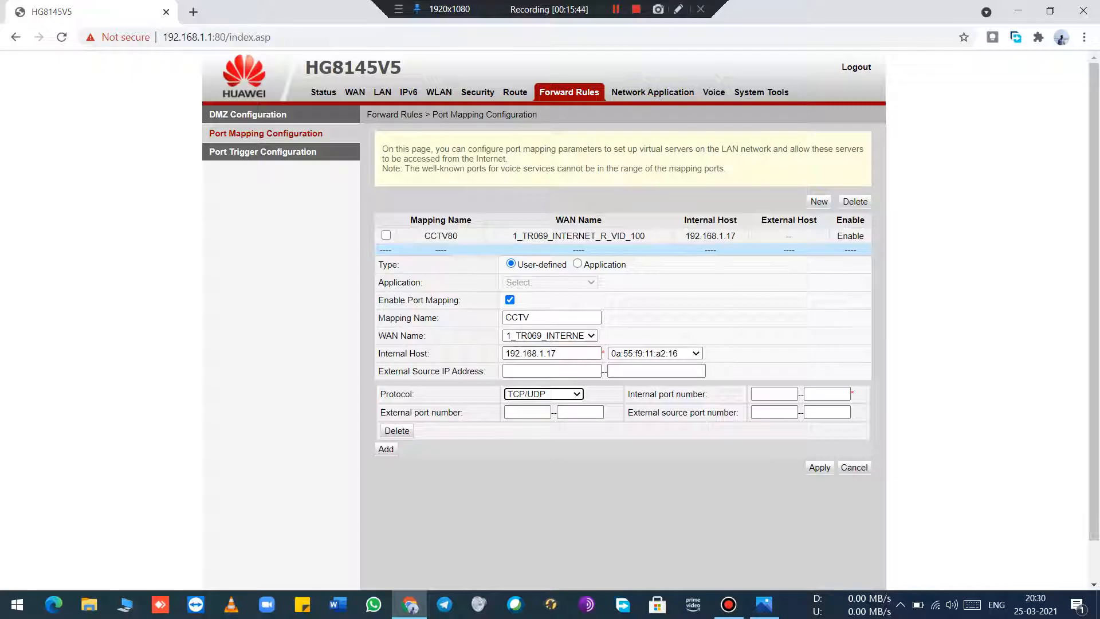
{"action": "left_click", "coordinate": [774, 394]}
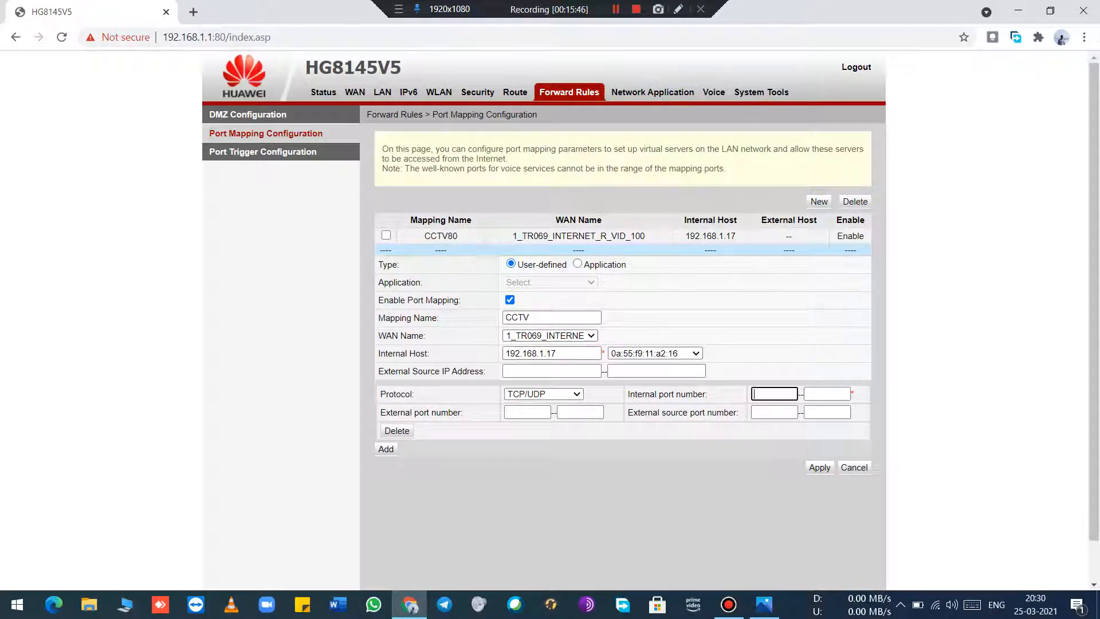
{"action": "left_click", "coordinate": [764, 604]}
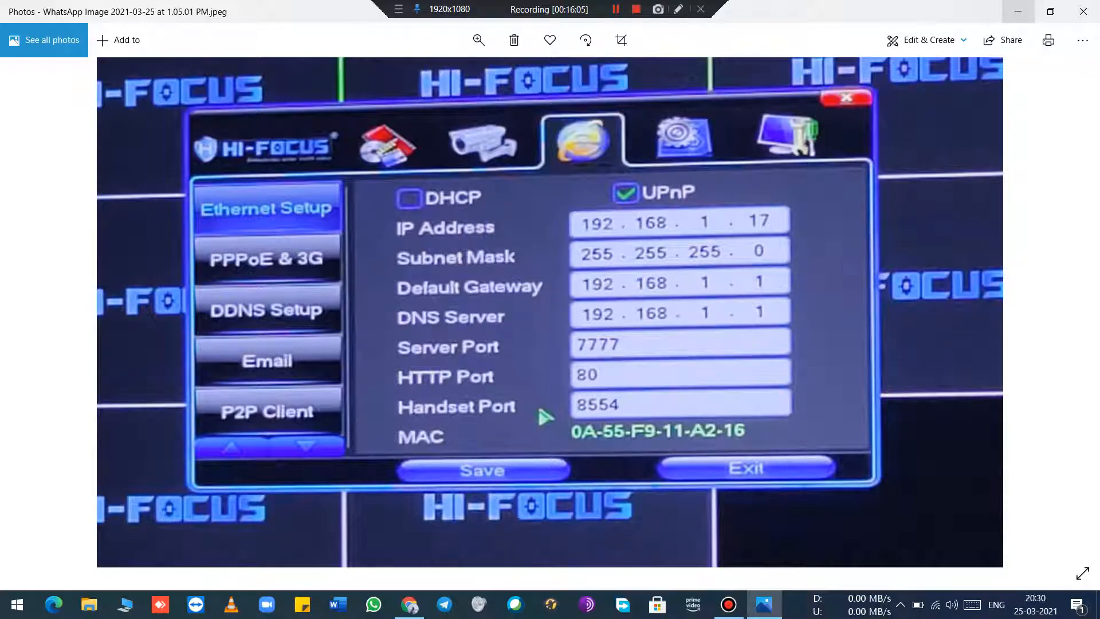
{"action": "left_click", "coordinate": [1018, 11]}
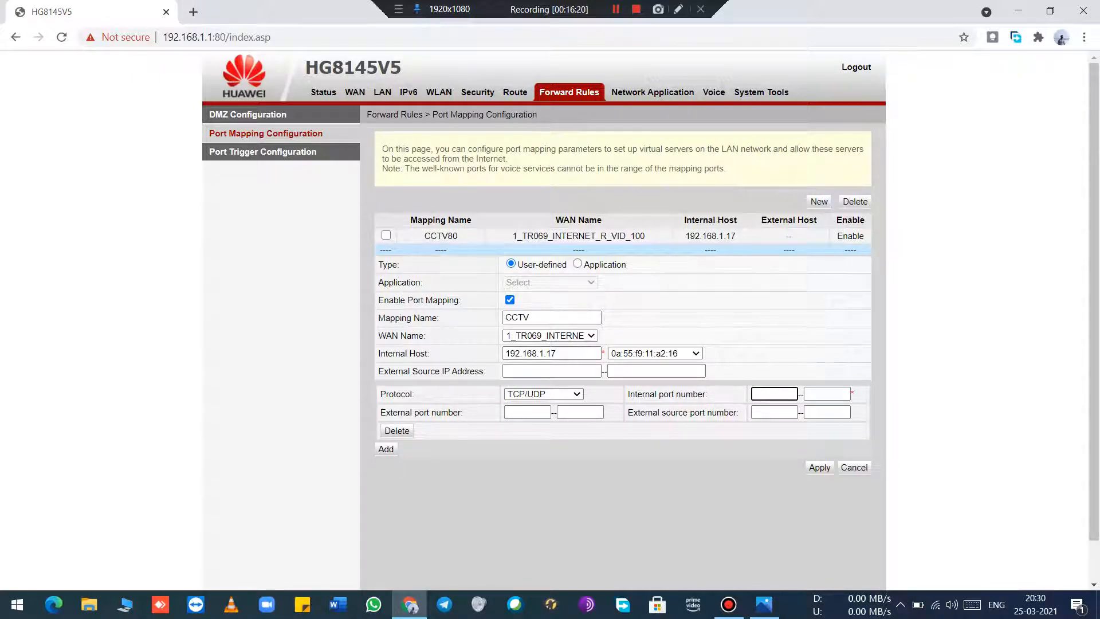
{"action": "left_click", "coordinate": [764, 604]}
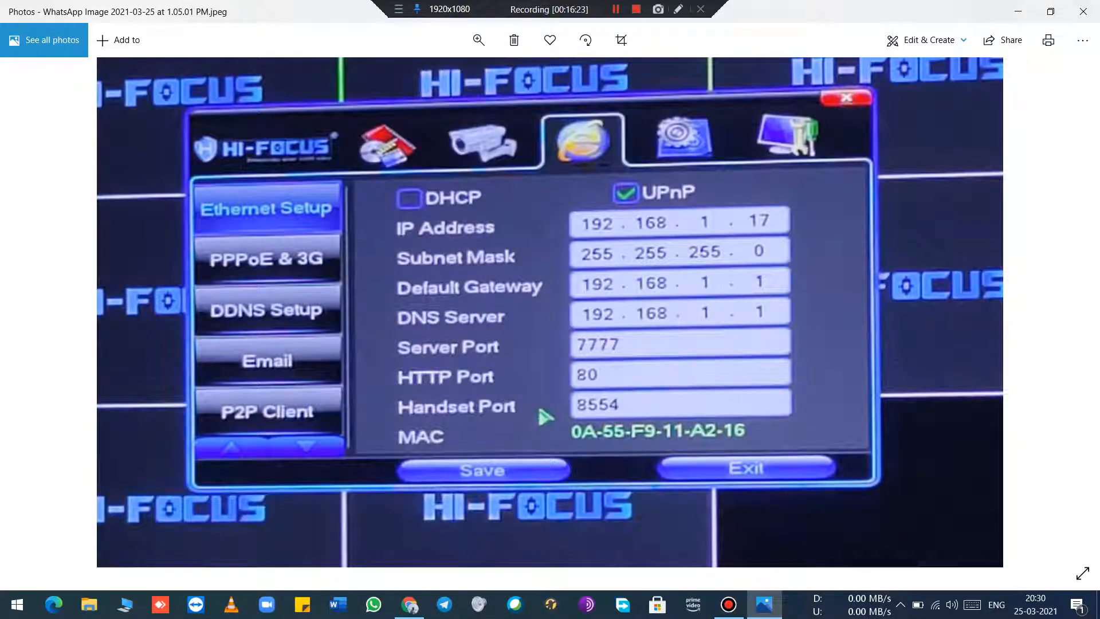
{"action": "left_click", "coordinate": [764, 604]}
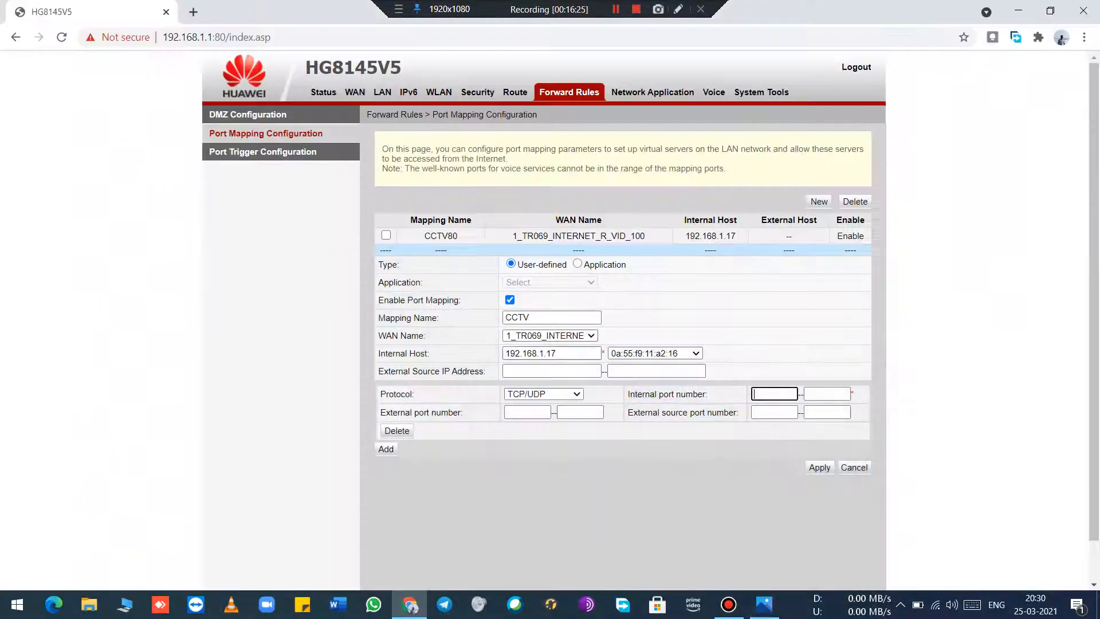
Step: Set the first port entry's internal and external port ranges to 7777–7777
{"action": "type", "text": "7777"}
{"action": "key", "text": "Tab"}
{"action": "type", "text": "7777"}
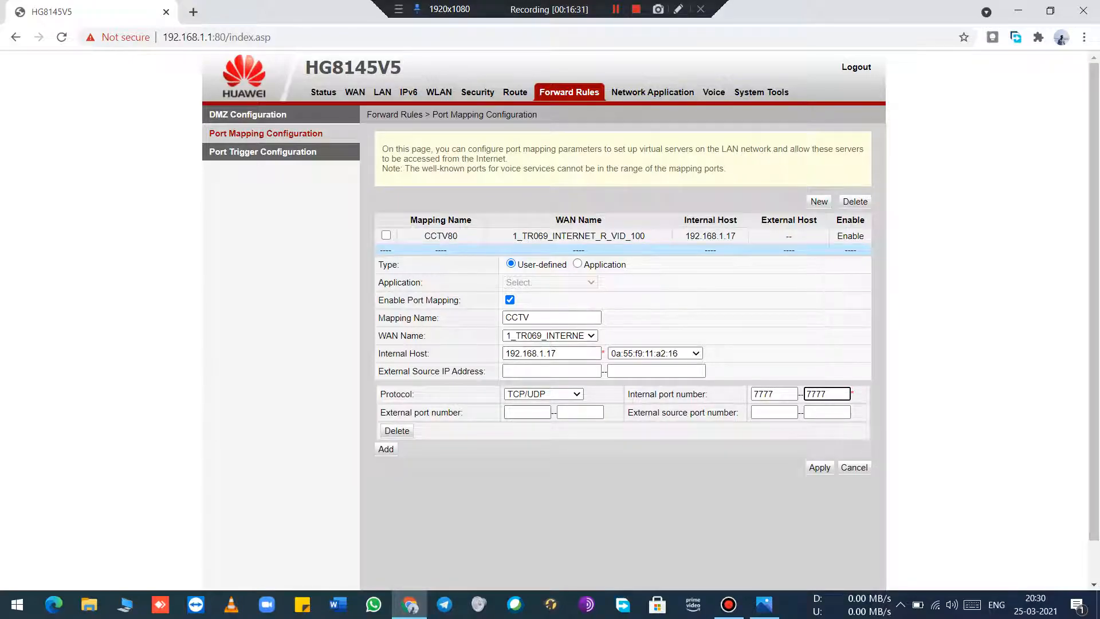
{"action": "key", "text": "Tab"}
{"action": "type", "text": "7777"}
{"action": "key", "text": "Tab"}
{"action": "type", "text": "7777"}
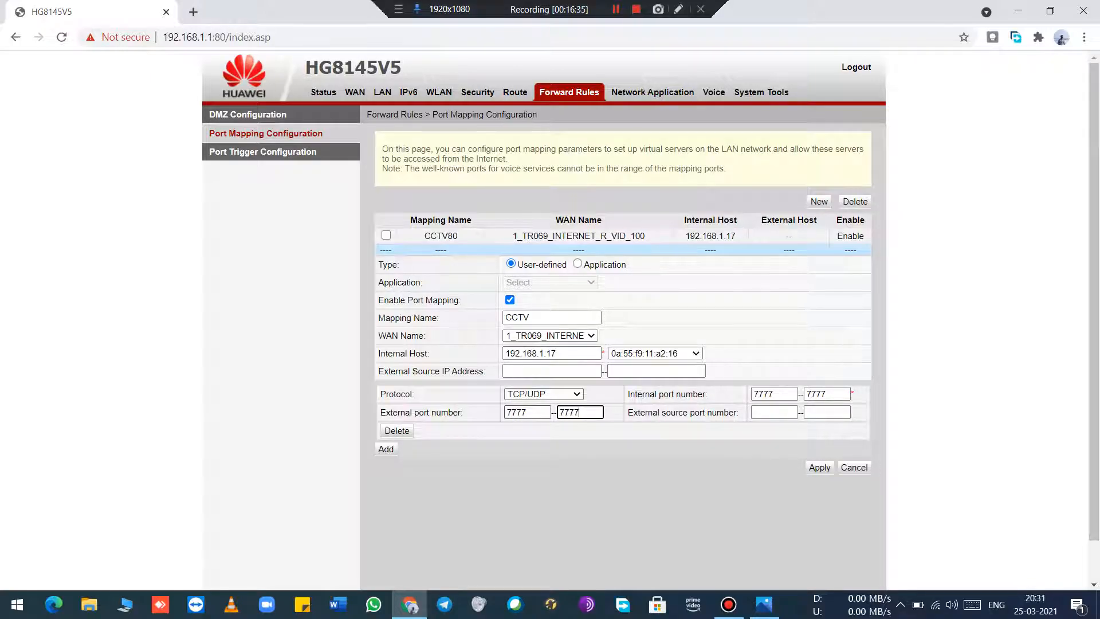
Step: Add a second port entry with protocol TCP/UDP, and check the HTTP Port in the DVR's Ethernet Setup image
{"action": "left_click", "coordinate": [385, 449]}
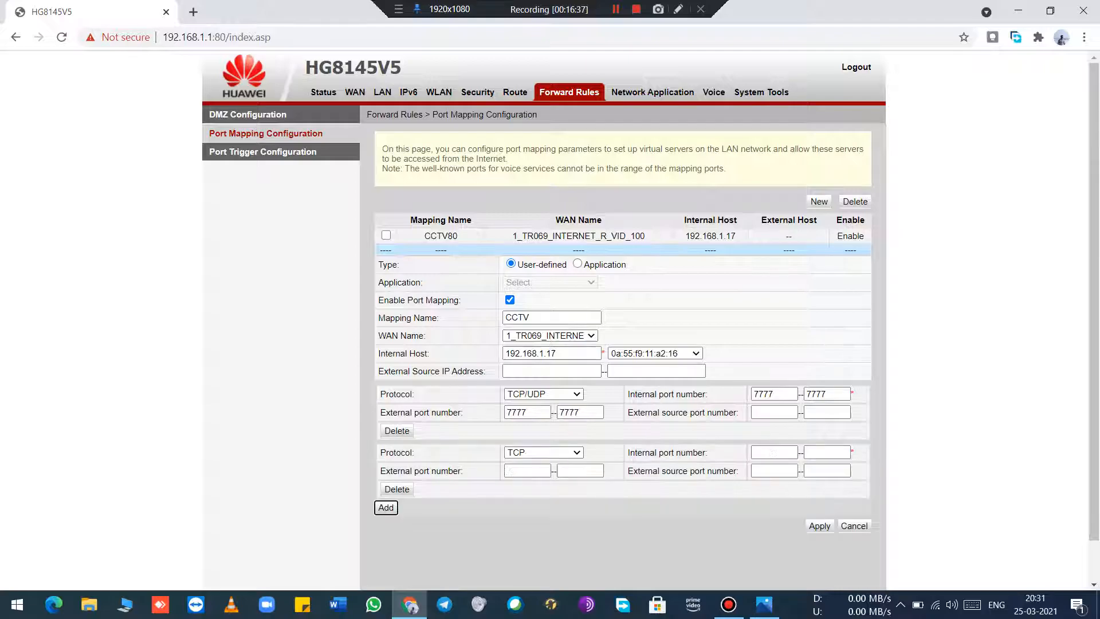
{"action": "left_click", "coordinate": [543, 453]}
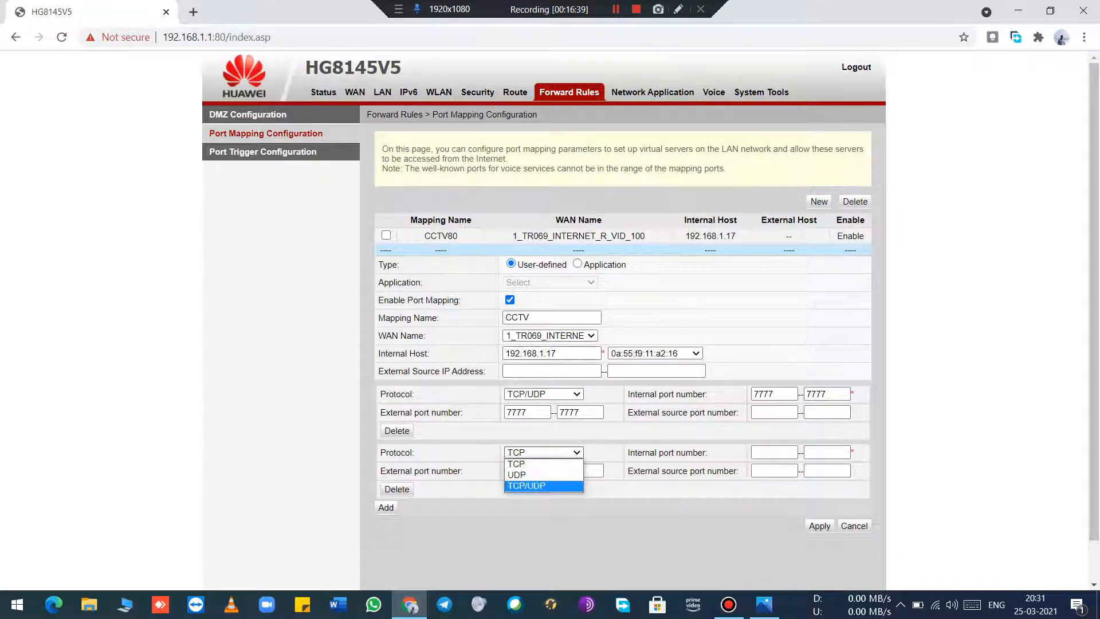
{"action": "left_click", "coordinate": [543, 486]}
{"action": "left_click", "coordinate": [763, 603]}
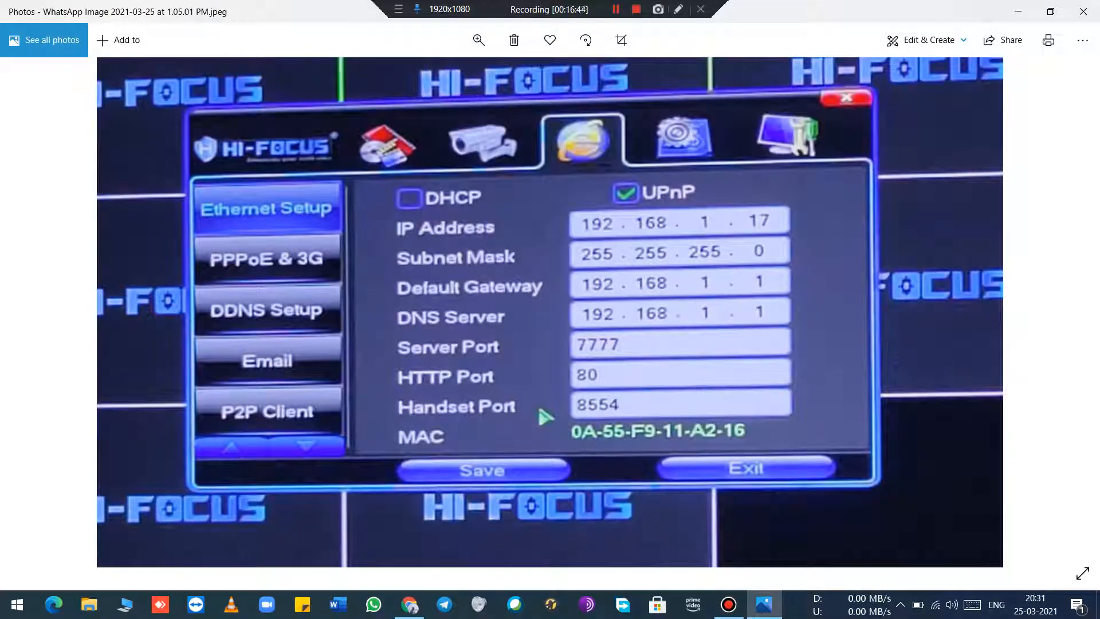
{"action": "left_click", "coordinate": [410, 604]}
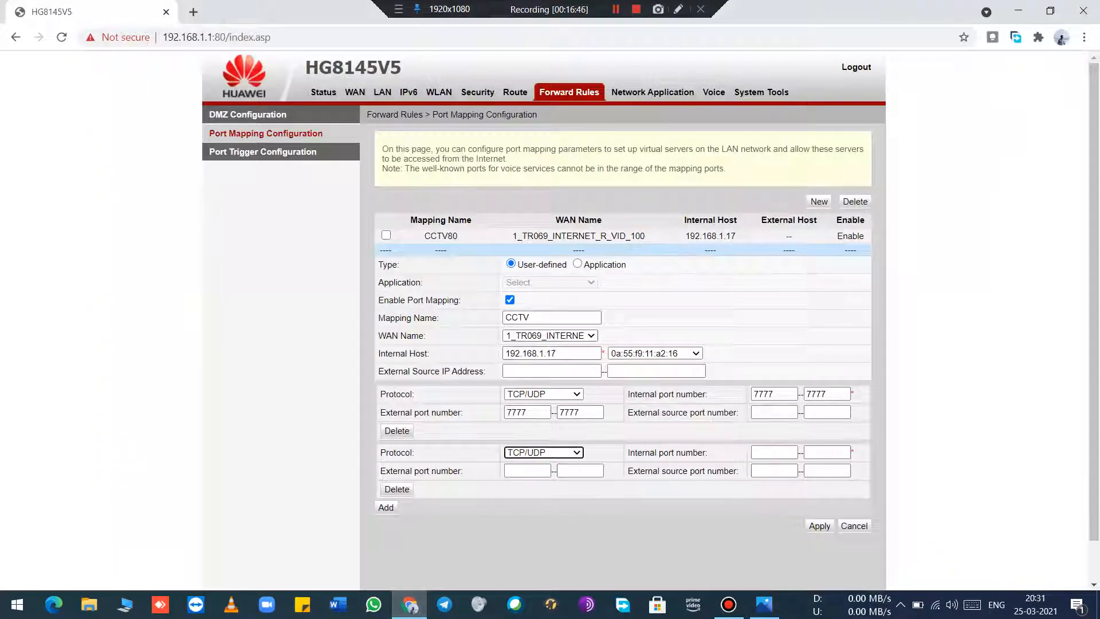
Step: Set the second port entry's internal and external port ranges to 80–80
{"action": "left_click", "coordinate": [774, 452]}
{"action": "type", "text": "80"}
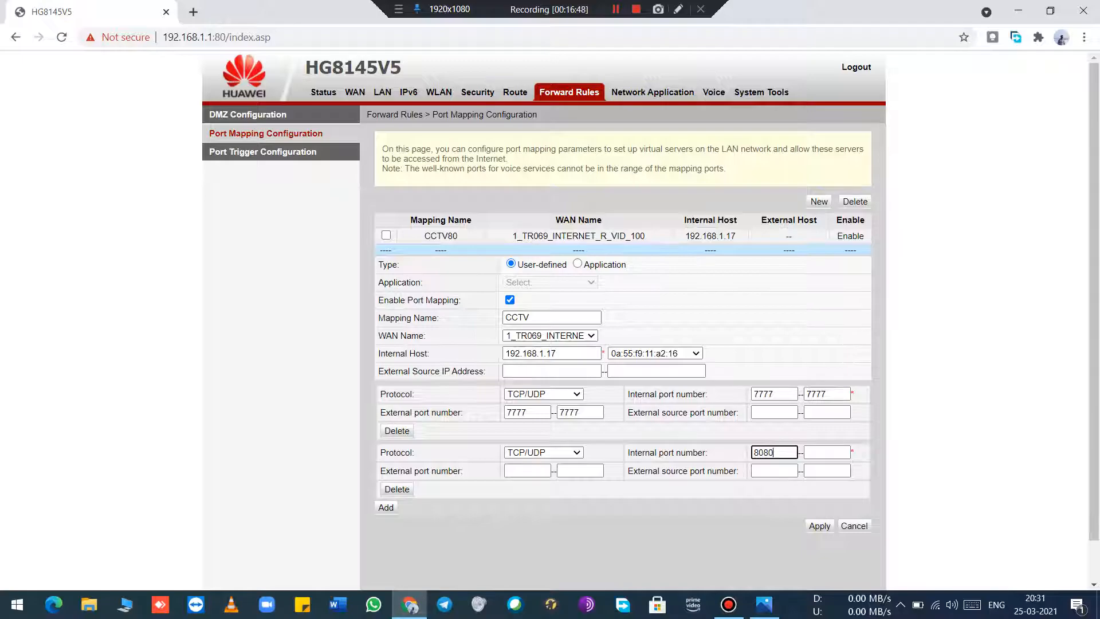
{"action": "key", "text": "Tab"}
{"action": "type", "text": "80"}
{"action": "key", "text": "Tab"}
{"action": "type", "text": "80"}
{"action": "key", "text": "Tab"}
{"action": "type", "text": "80"}
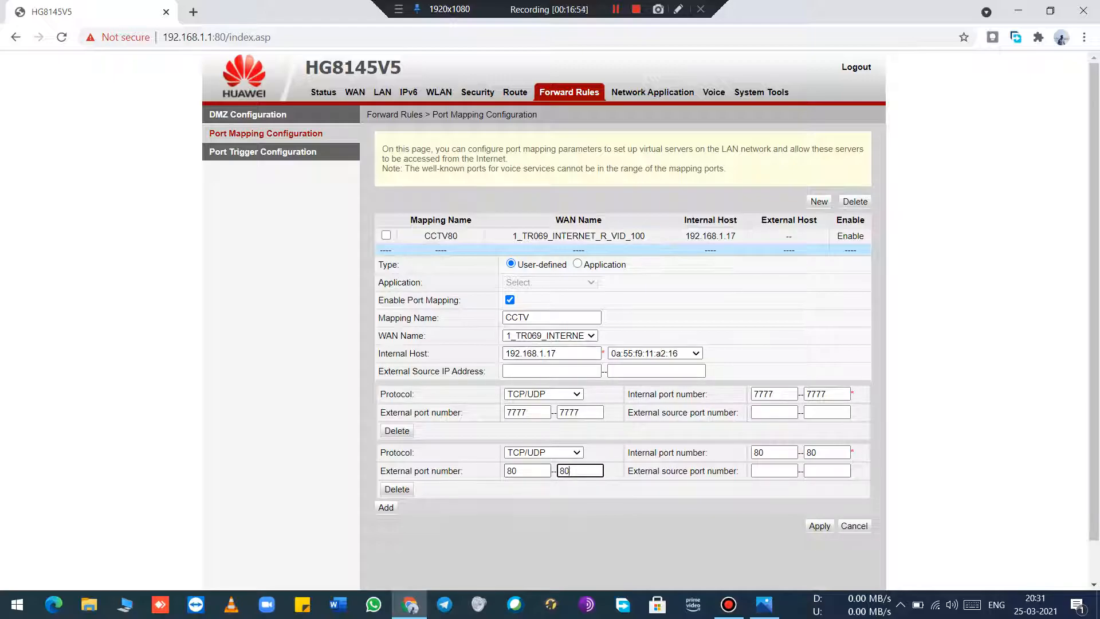
Step: Add a third port entry with protocol TCP/UDP, and check the Handset Port in the DVR's Ethernet Setup image
{"action": "left_click", "coordinate": [385, 507]}
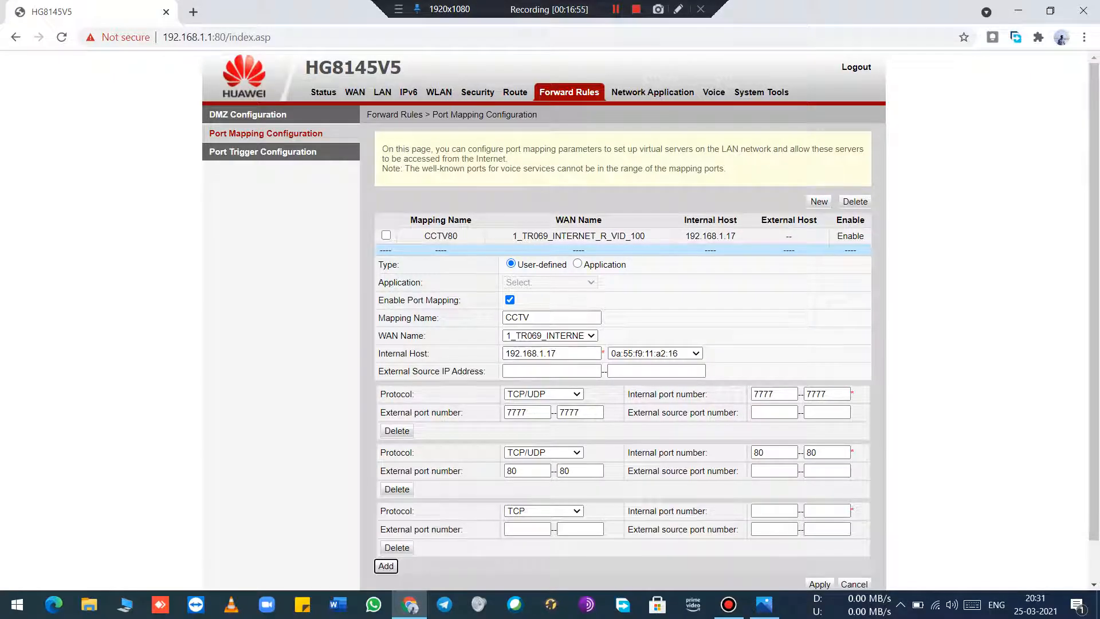
{"action": "left_click", "coordinate": [543, 511]}
{"action": "left_click", "coordinate": [533, 547]}
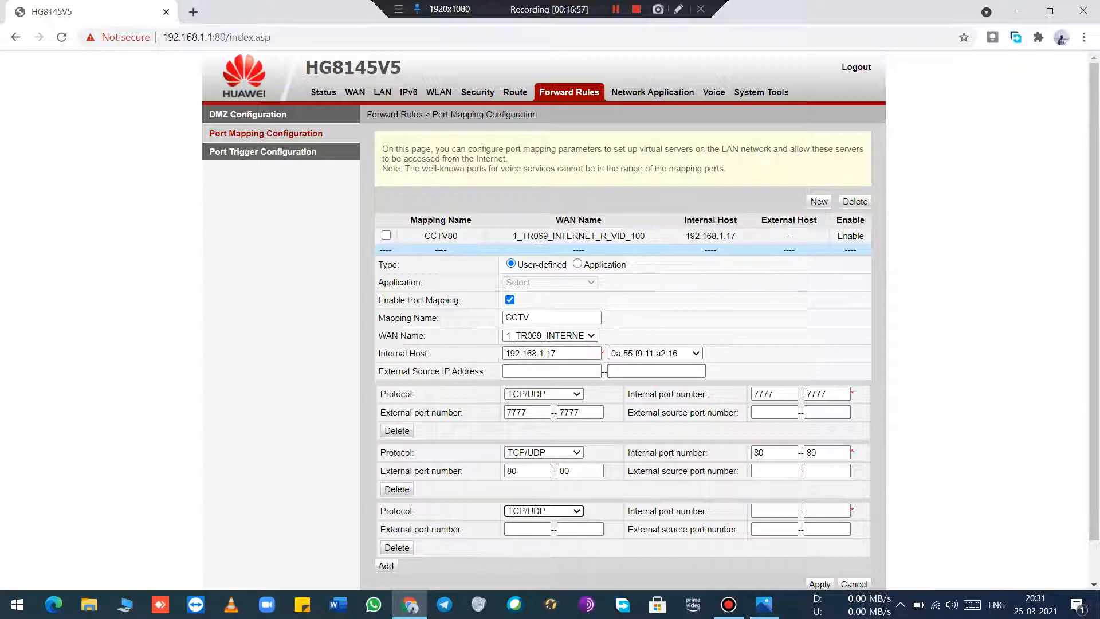
{"action": "left_click", "coordinate": [764, 604]}
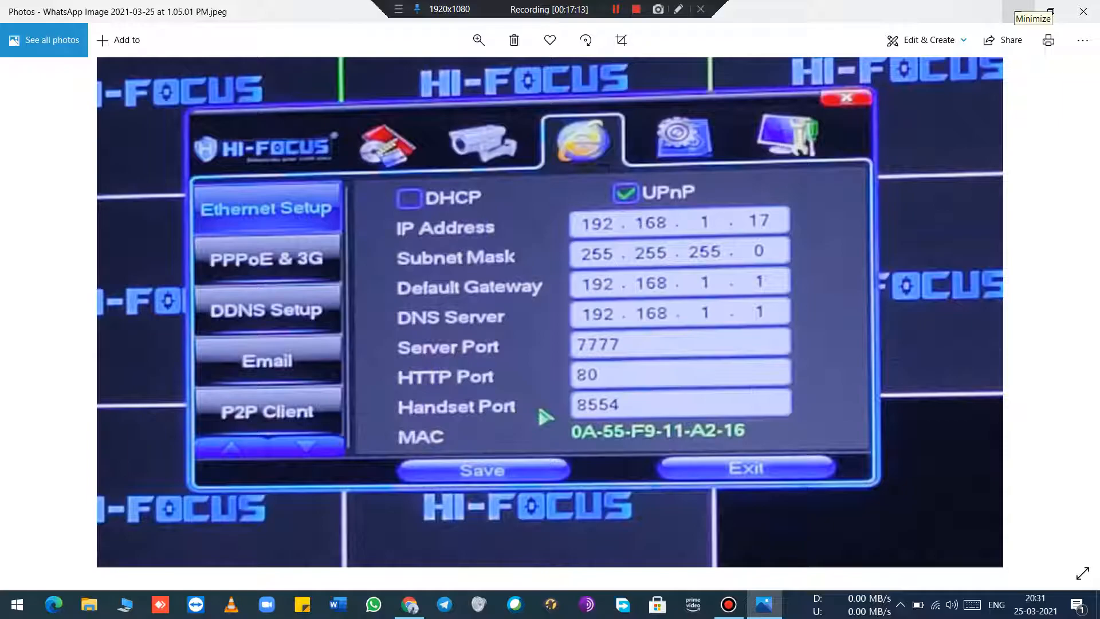
{"action": "left_click", "coordinate": [1018, 11]}
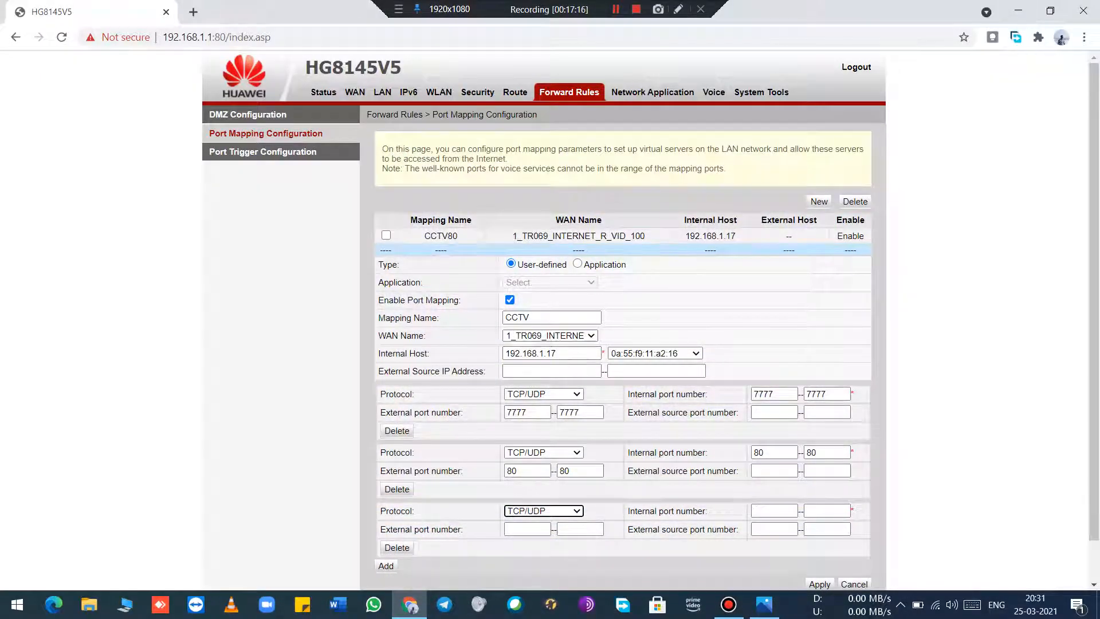
Step: Set the third port entry's internal port range to 8554–8554 and its external start port to 8554
{"action": "left_click", "coordinate": [774, 510]}
{"action": "type", "text": "8554"}
{"action": "key", "text": "Tab"}
{"action": "type", "text": "8554"}
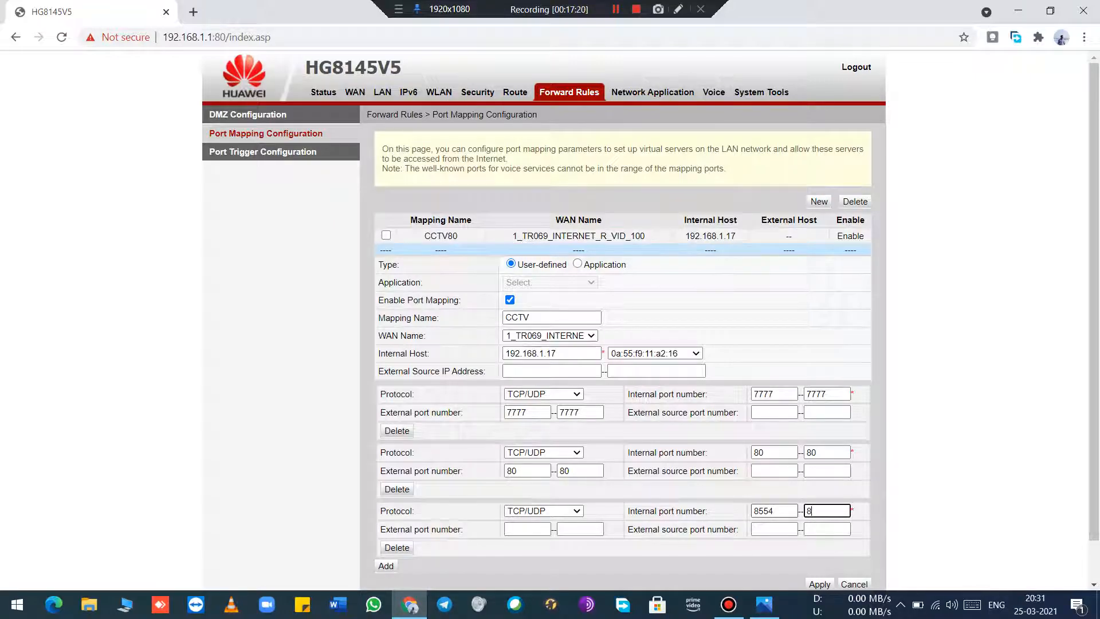
{"action": "key", "text": "Tab"}
{"action": "type", "text": "8554"}
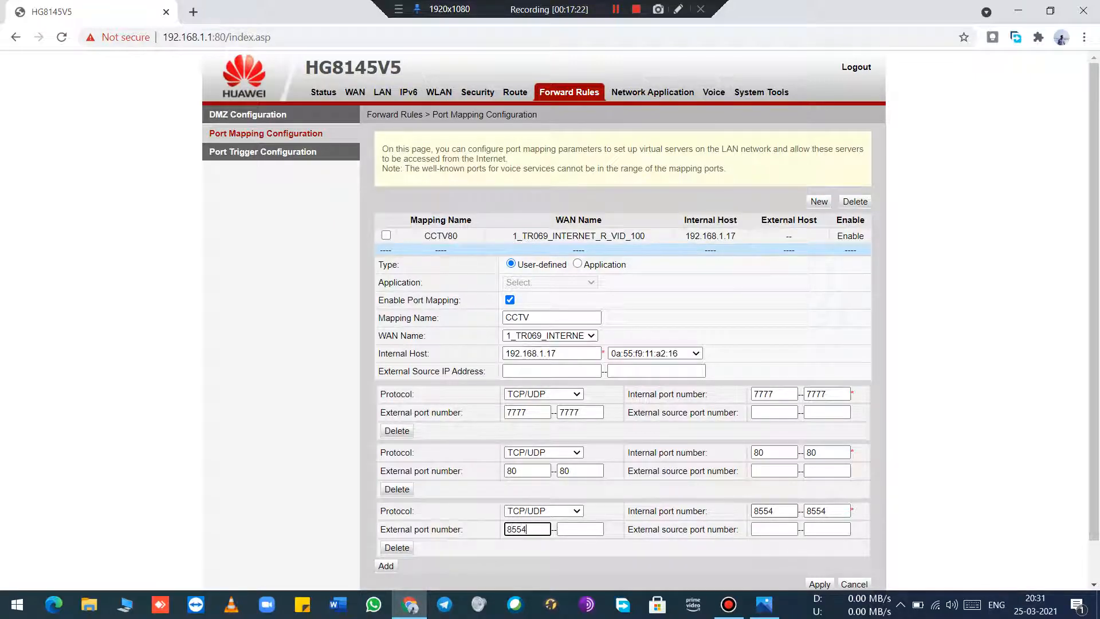
{"action": "scroll", "coordinate": [623, 321], "scroll_direction": "down", "scroll_amount": 1}
{"action": "scroll", "coordinate": [622, 321], "scroll_direction": "up", "scroll_amount": 1}
{"action": "scroll", "coordinate": [623, 320], "scroll_direction": "down", "scroll_amount": 1}
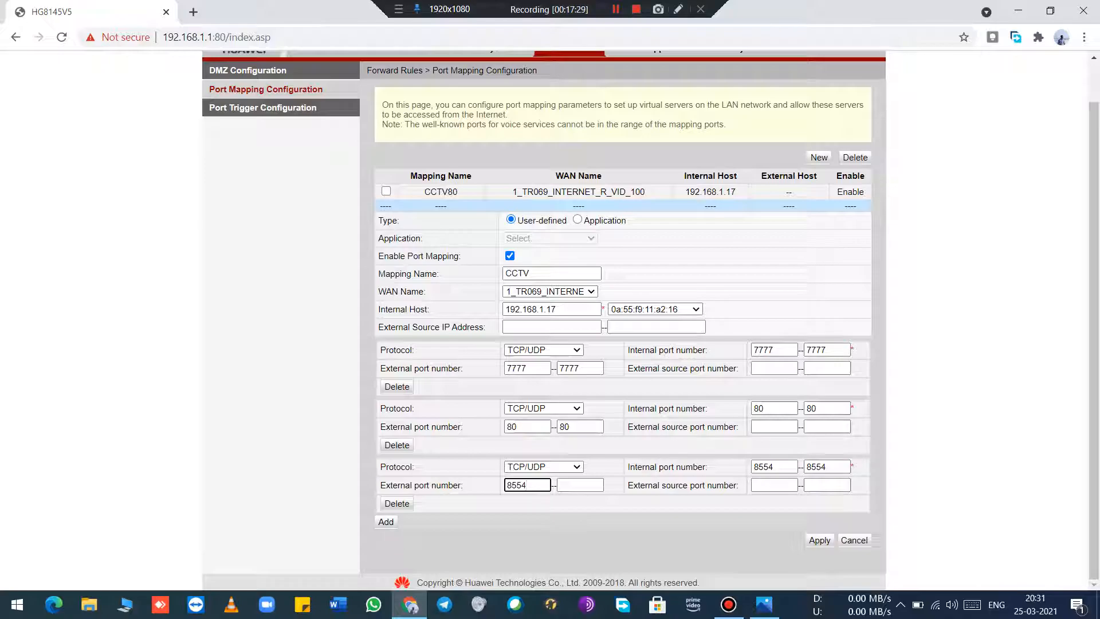
Step: Discard the new port mapping and open the existing CCTV80 mapping to review its port entries
{"action": "left_click", "coordinate": [853, 540]}
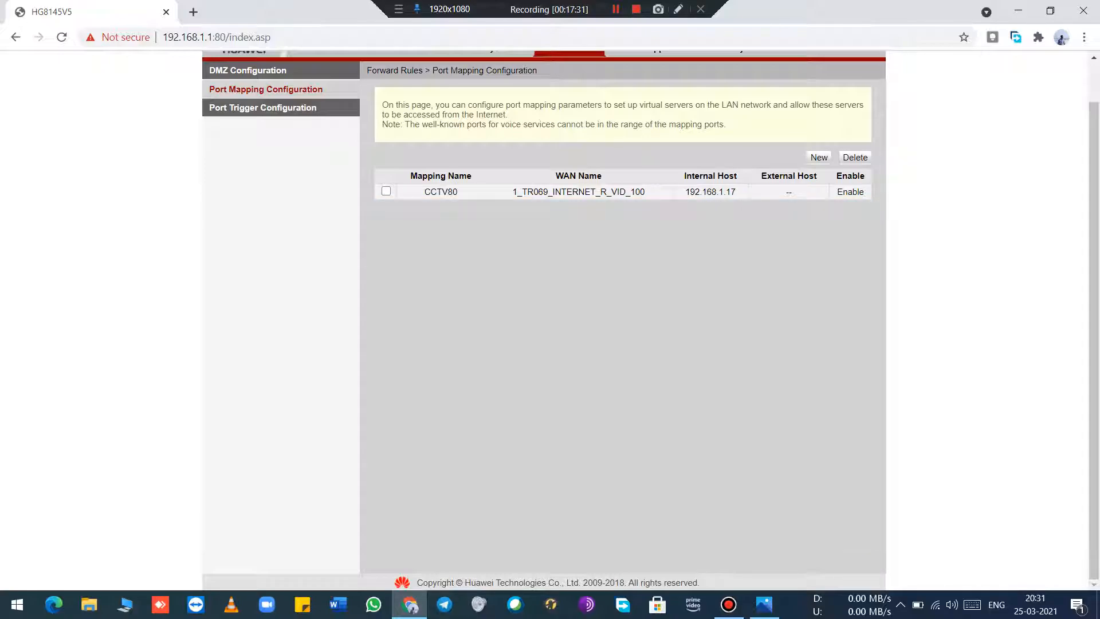
{"action": "left_click", "coordinate": [579, 192]}
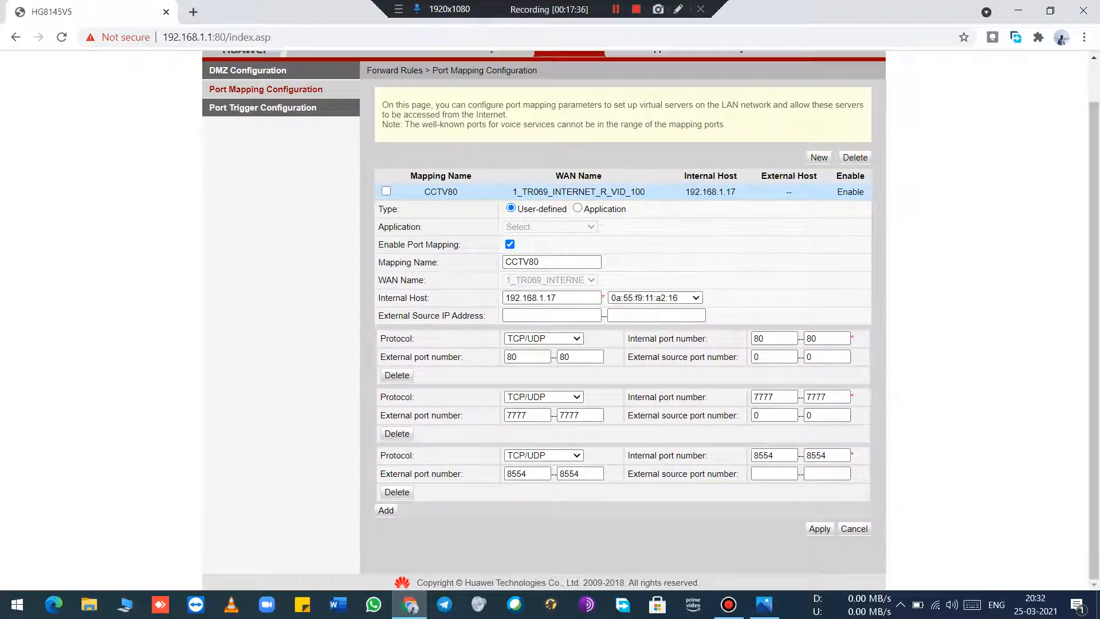
{"action": "scroll", "coordinate": [627, 413], "scroll_direction": "up", "scroll_amount": 2}
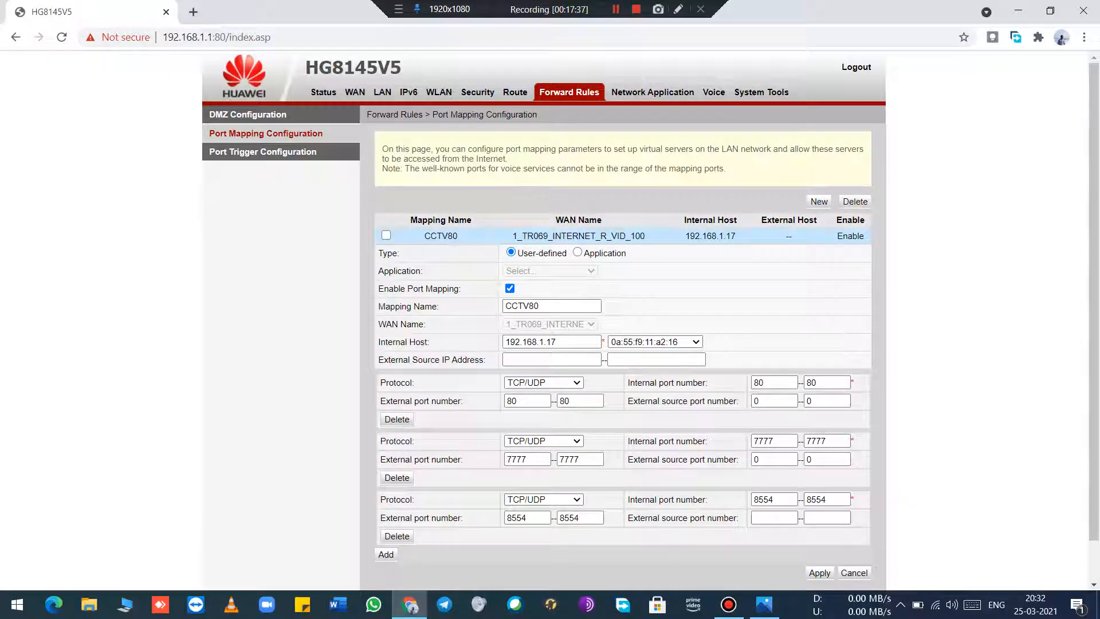
{"action": "left_click", "coordinate": [193, 12]}
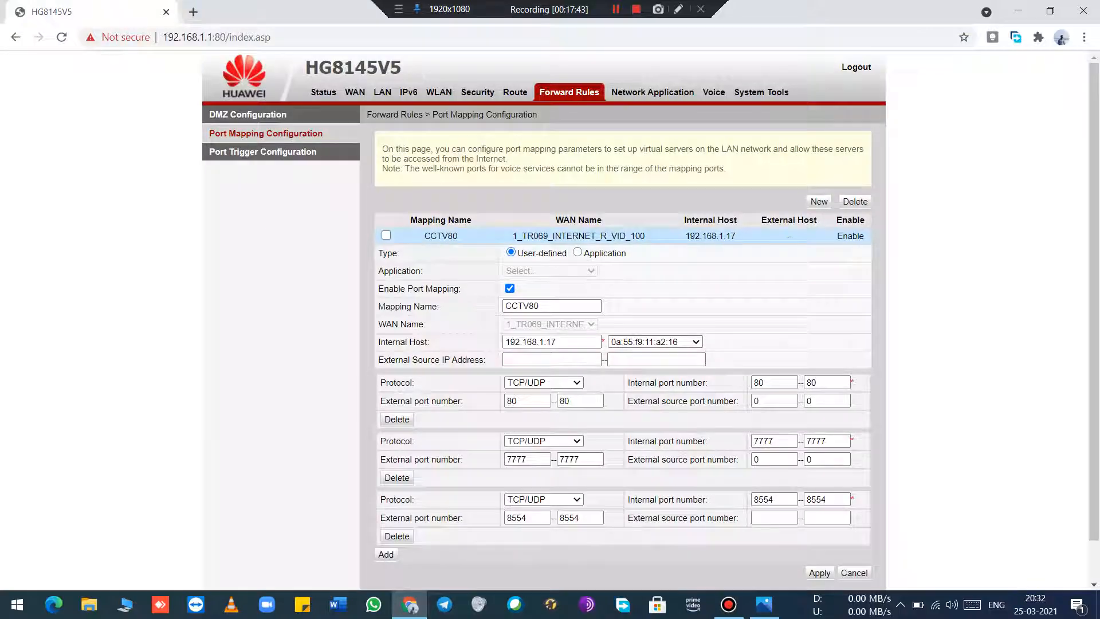
{"action": "left_click", "coordinate": [337, 11]}
Step: Search Windows for Internet Explorer and switch to it
{"action": "key", "text": "super"}
{"action": "type", "text": "IN"}
{"action": "key", "text": "BackSpace"}
{"action": "key", "text": "BackSpace"}
{"action": "type", "text": "internet"}
{"action": "key", "text": "Return"}
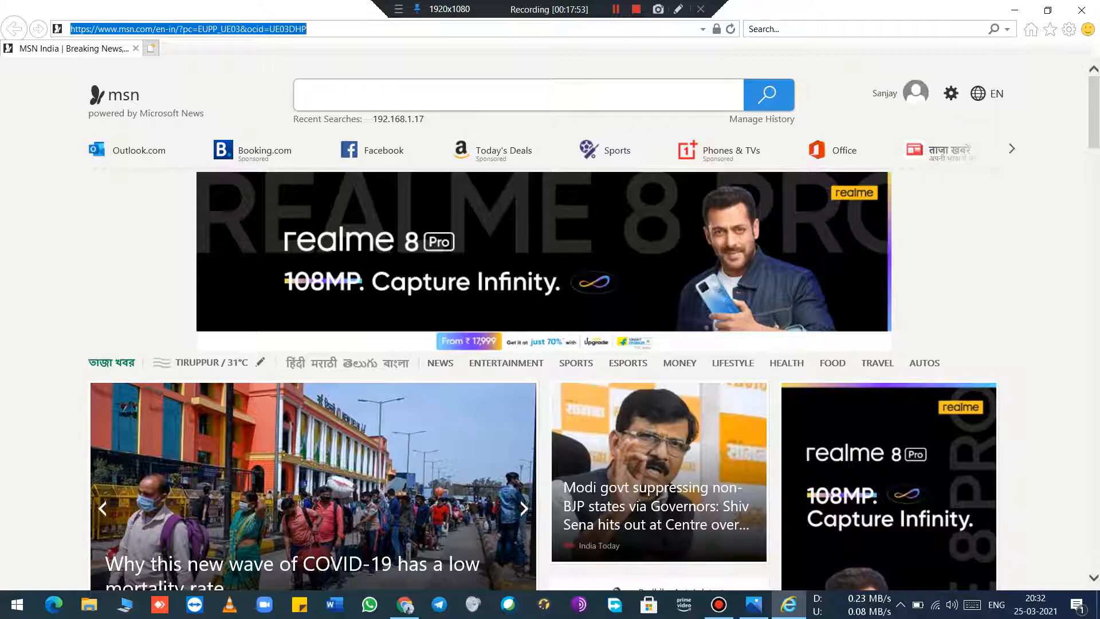
Step: Open the DVR's web page at 192.168.1.17 and exit its login dialog
{"action": "type", "text": "192.168.1.17/"}
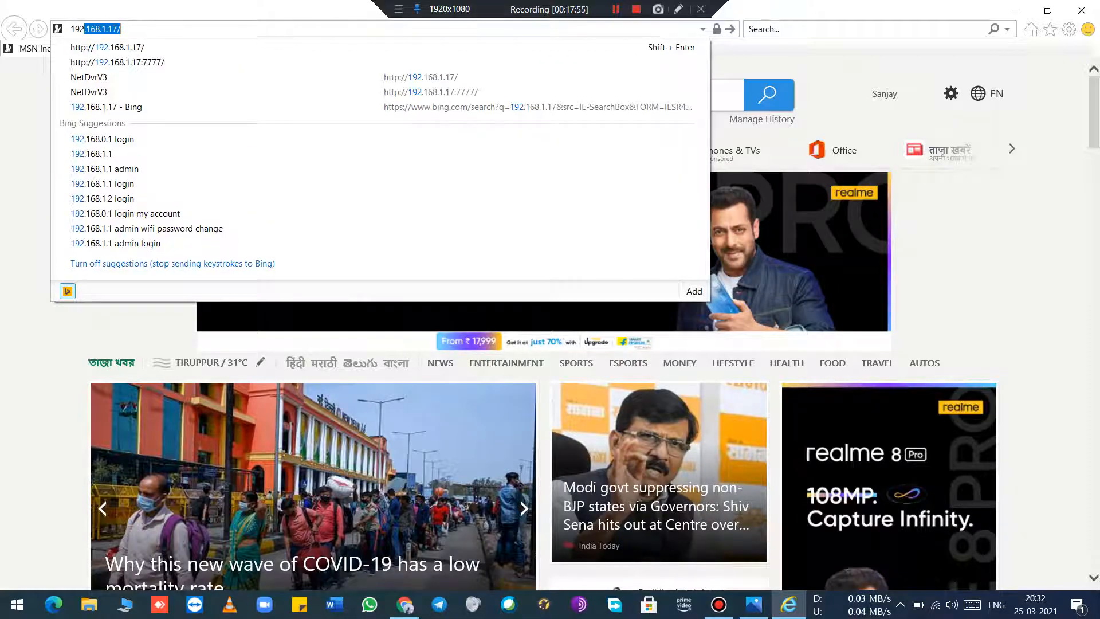
{"action": "key", "text": "Return"}
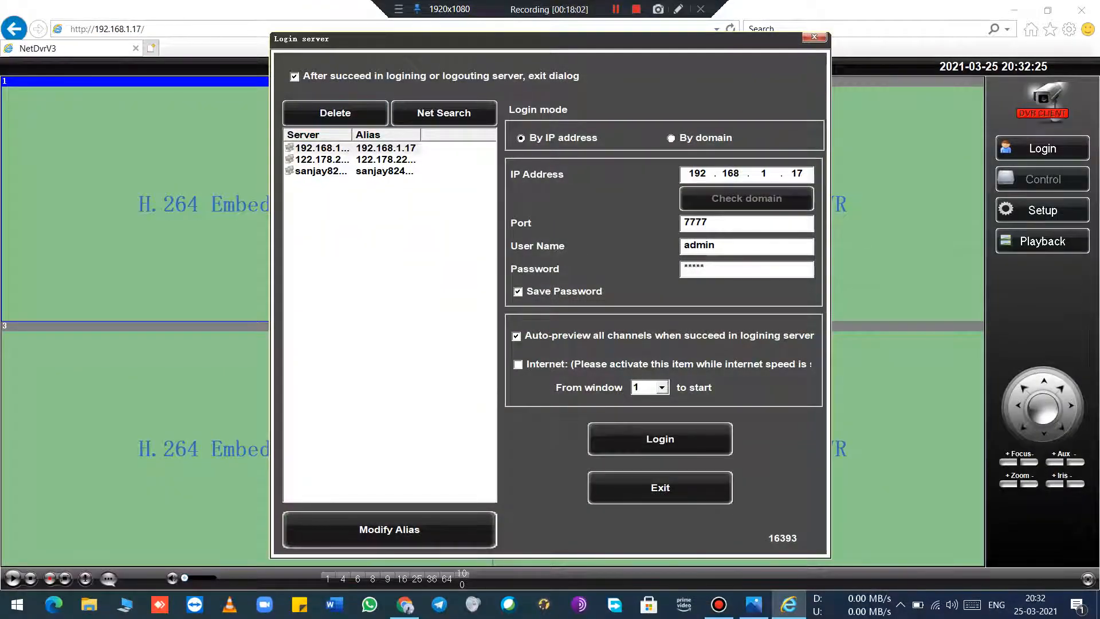
{"action": "left_click", "coordinate": [660, 487]}
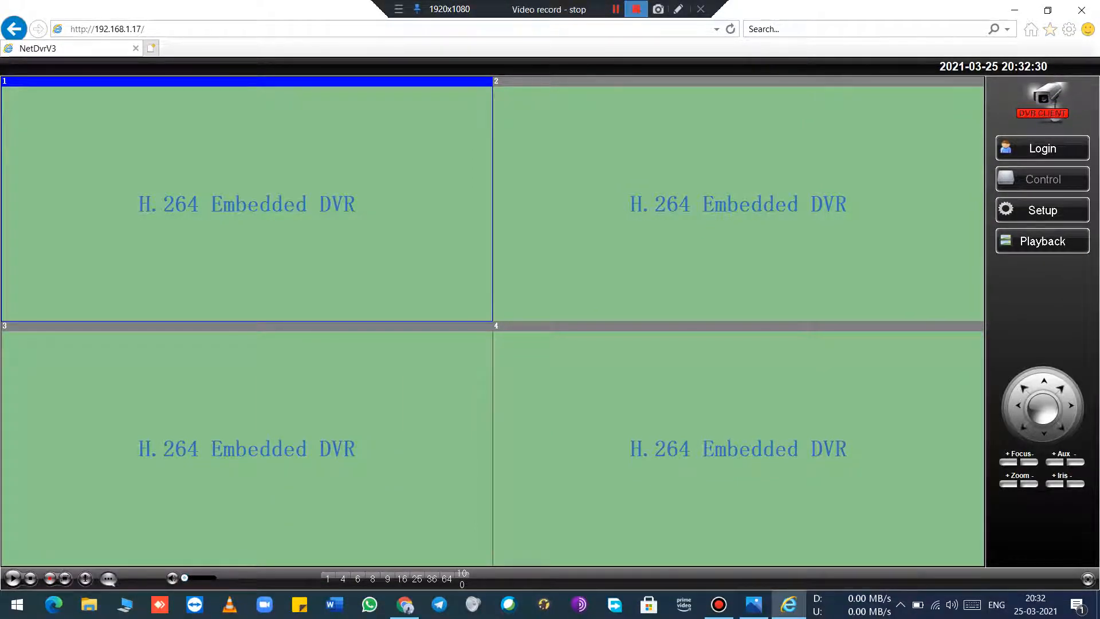
{"action": "left_click", "coordinate": [615, 9]}
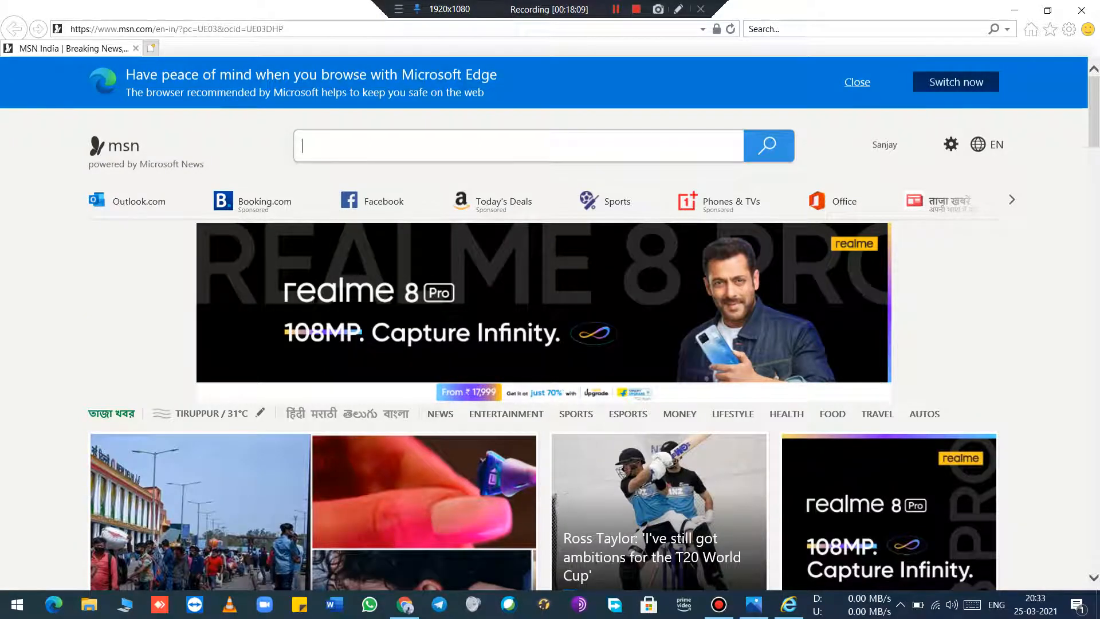
Step: Load the DVR's web page at 192.168.1.17 from the MSN start page
{"action": "left_click", "coordinate": [229, 29]}
{"action": "type", "text": "192"}
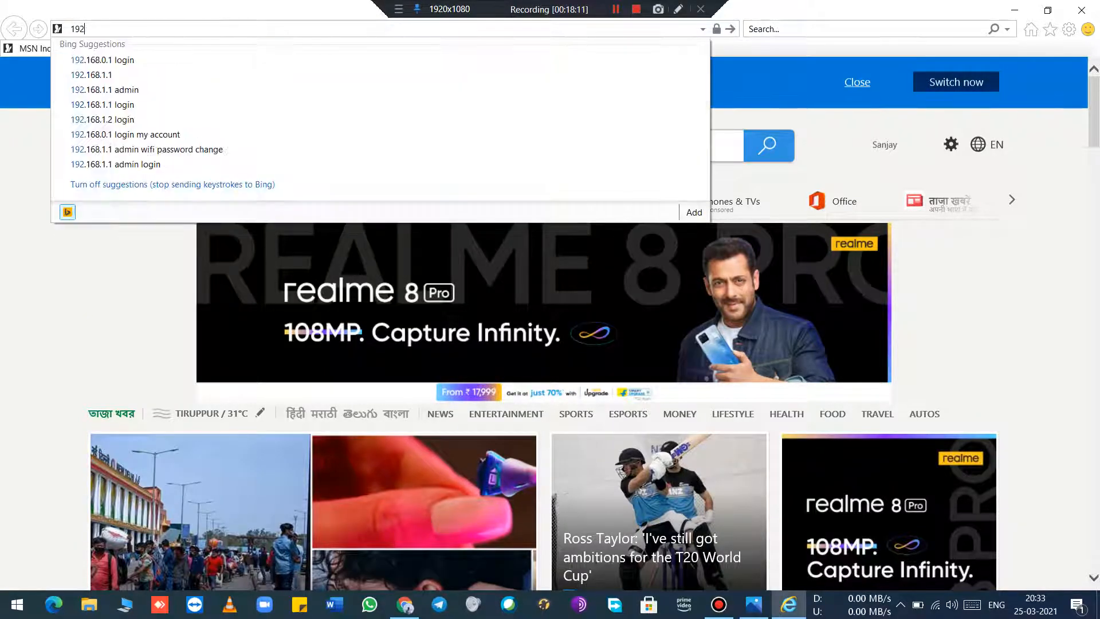
{"action": "type", "text": ".168.1.17"}
{"action": "key", "text": "Return"}
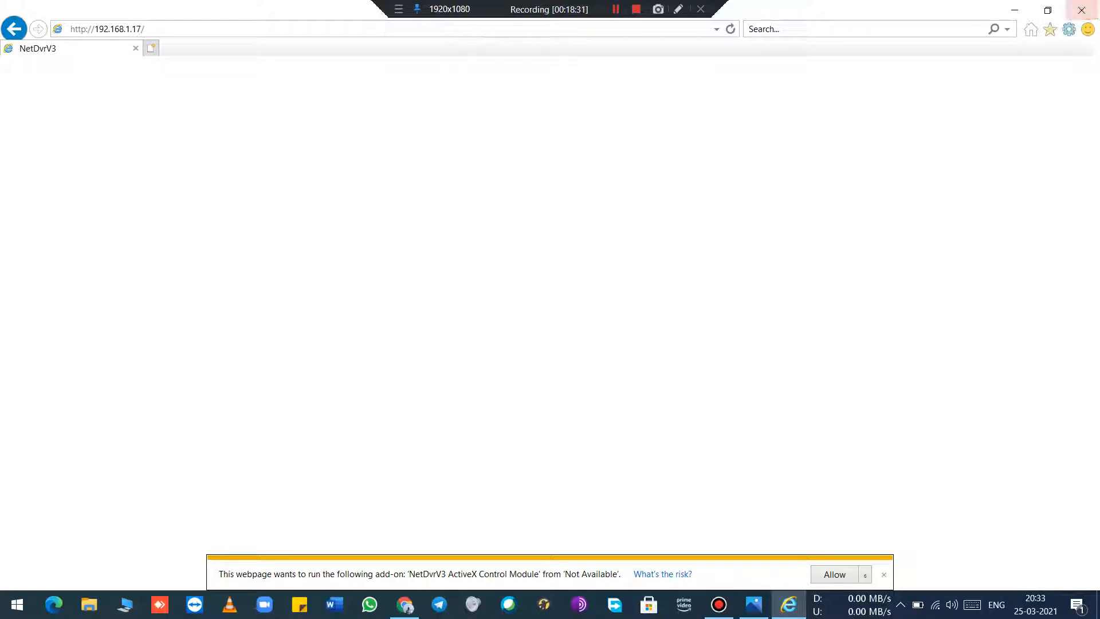
Step: Open the custom security level settings for the Internet zone in Internet Options
{"action": "left_click", "coordinate": [1068, 29]}
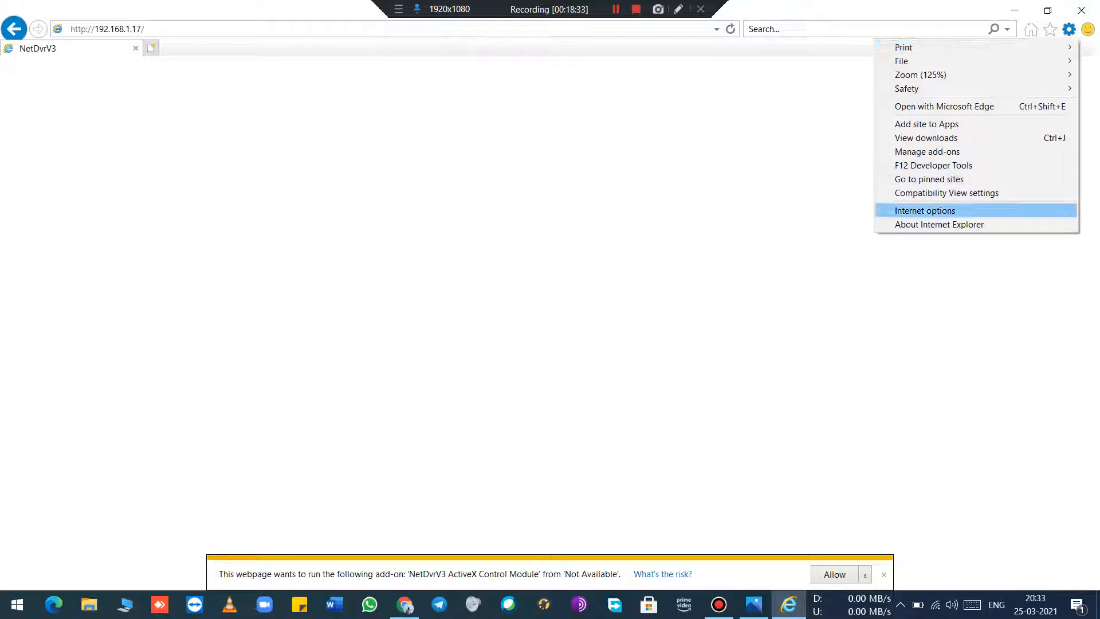
{"action": "left_click", "coordinate": [924, 211]}
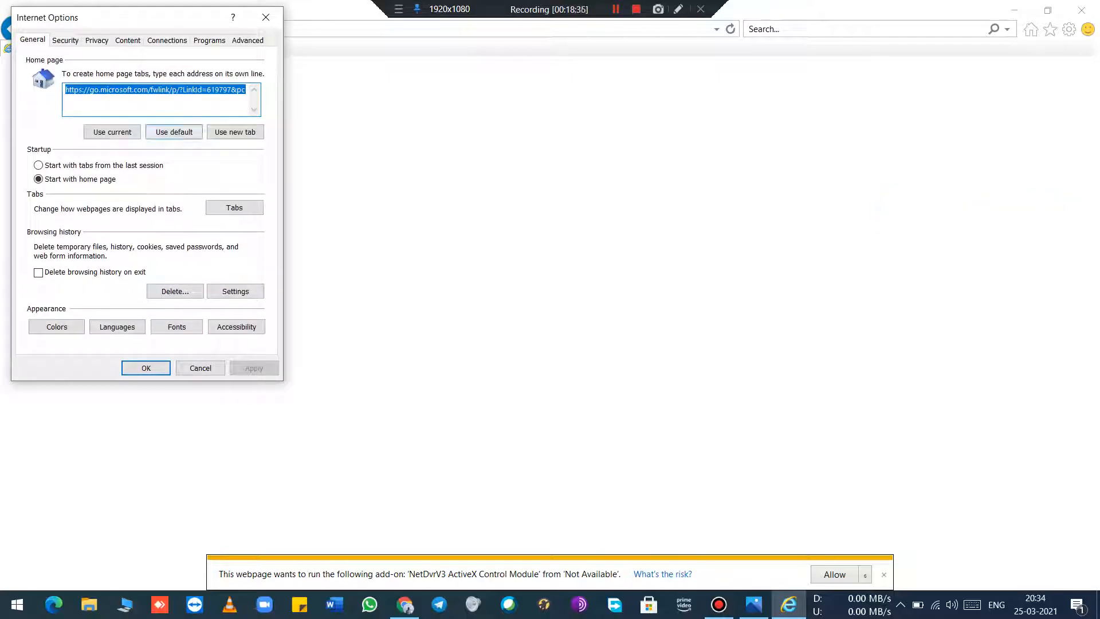
{"action": "left_click", "coordinate": [65, 40]}
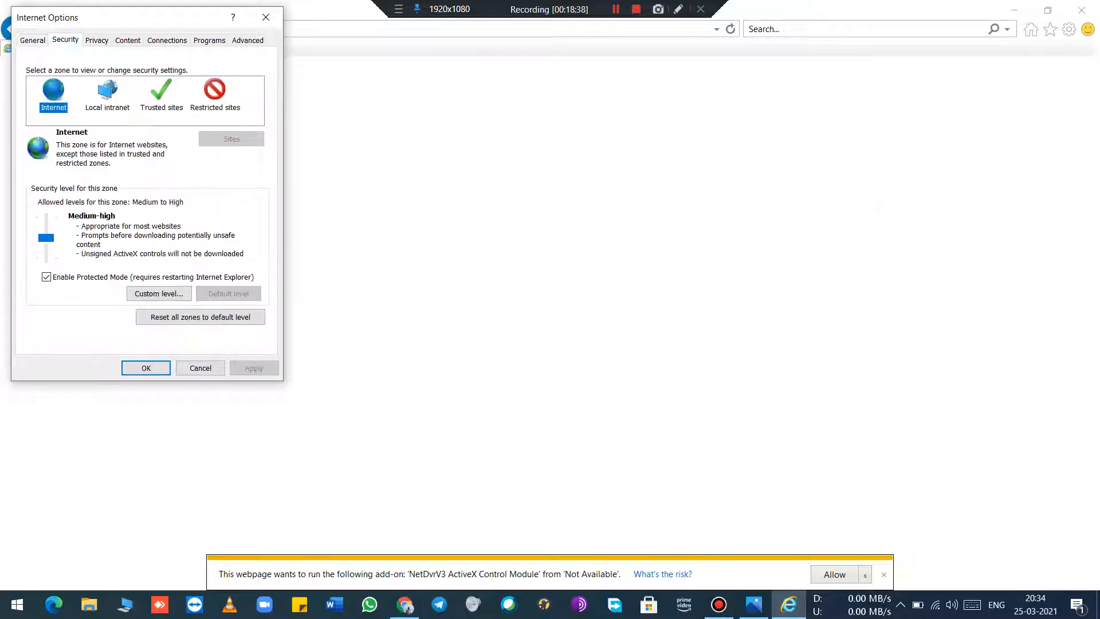
{"action": "left_click", "coordinate": [158, 293]}
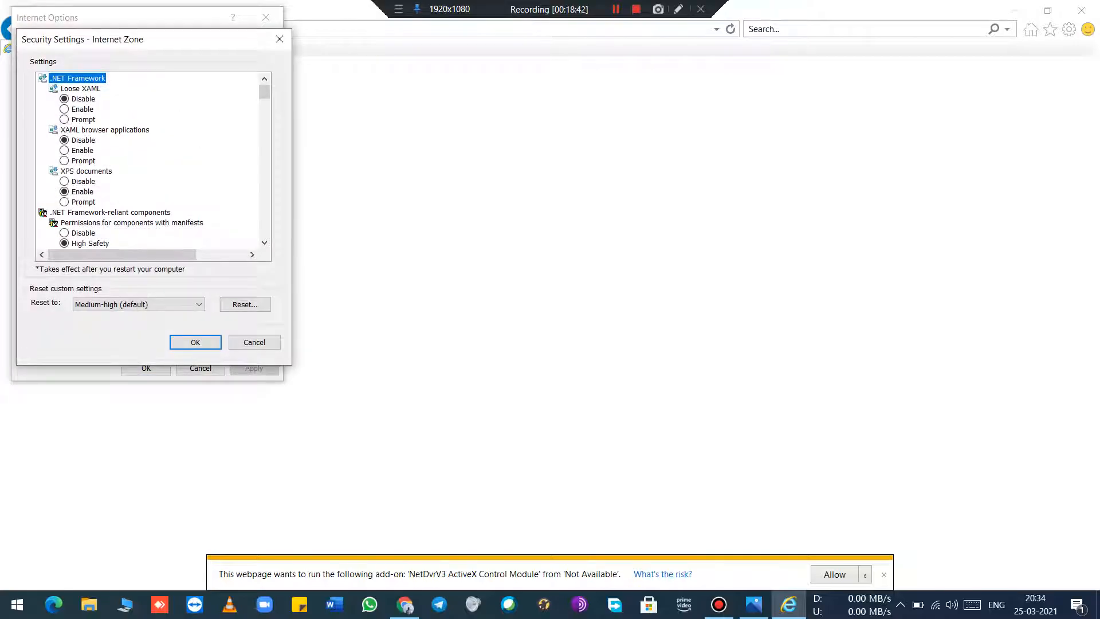
Step: Look through the Internet zone's security settings for the options on downloading ActiveX controls
{"action": "scroll", "coordinate": [149, 160], "scroll_direction": "down", "scroll_amount": 8}
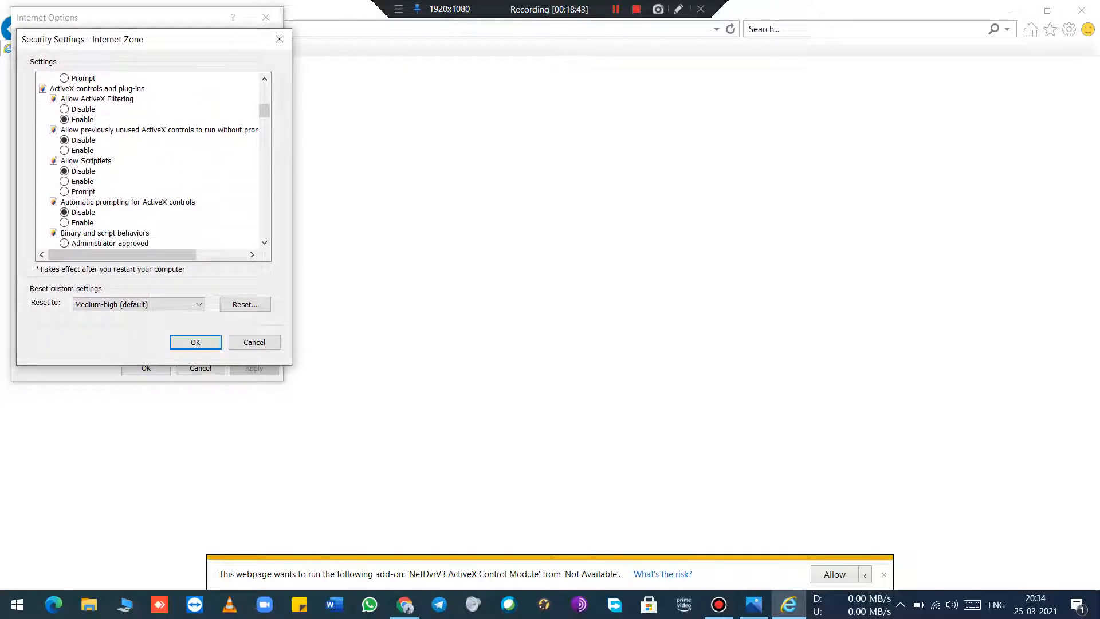
{"action": "left_click", "coordinate": [86, 161]}
{"action": "key", "text": "u"}
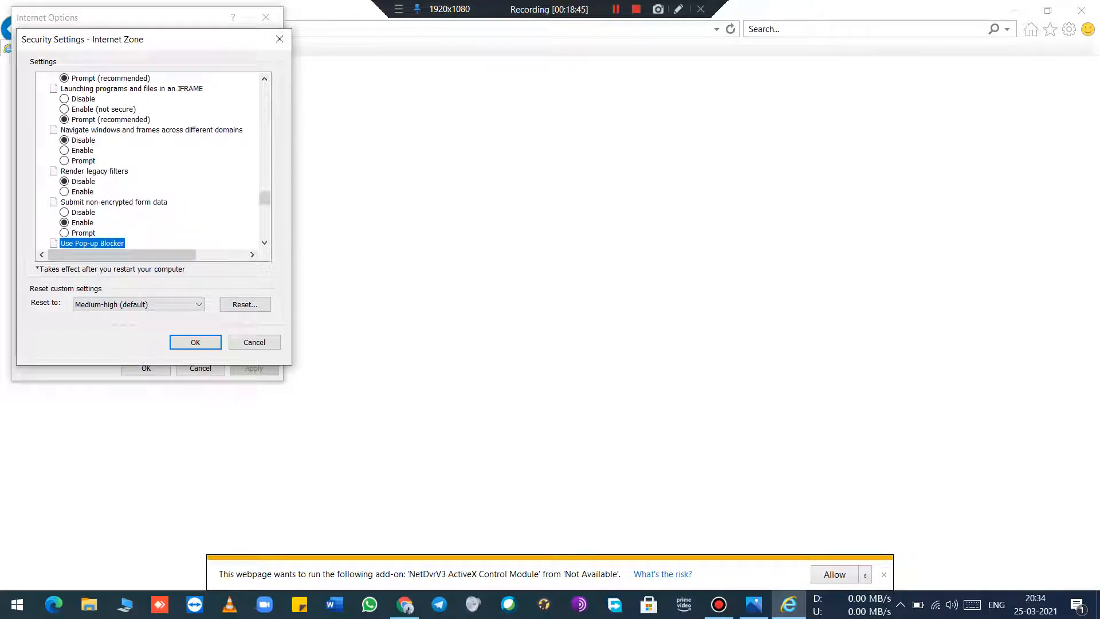
{"action": "key", "text": "Down"}
{"action": "key", "text": "Down"}
{"action": "key", "text": "Down"}
{"action": "key", "text": "Down"}
{"action": "key", "text": "Down"}
{"action": "key", "text": "Down"}
{"action": "key", "text": "Down"}
{"action": "key", "text": "Down"}
{"action": "key", "text": "Down"}
{"action": "key", "text": "Down"}
{"action": "key", "text": "Down"}
{"action": "key", "text": "Down"}
{"action": "key", "text": "Down"}
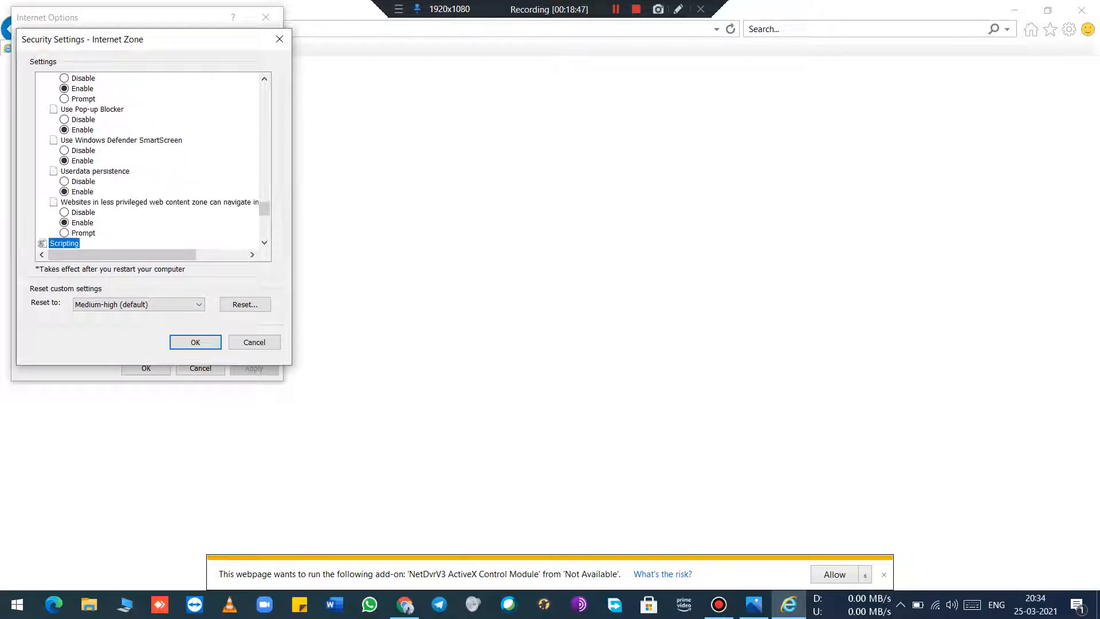
{"action": "key", "text": "Down"}
{"action": "key", "text": "Down"}
{"action": "key", "text": "Down"}
{"action": "key", "text": "Down"}
{"action": "key", "text": "Down"}
{"action": "key", "text": "Down"}
{"action": "key", "text": "Down"}
{"action": "key", "text": "Down"}
{"action": "key", "text": "Down"}
{"action": "key", "text": "Down"}
{"action": "key", "text": "Down"}
{"action": "key", "text": "Down"}
{"action": "key", "text": "Down"}
{"action": "key", "text": "Down"}
{"action": "key", "text": "Down"}
{"action": "key", "text": "Down"}
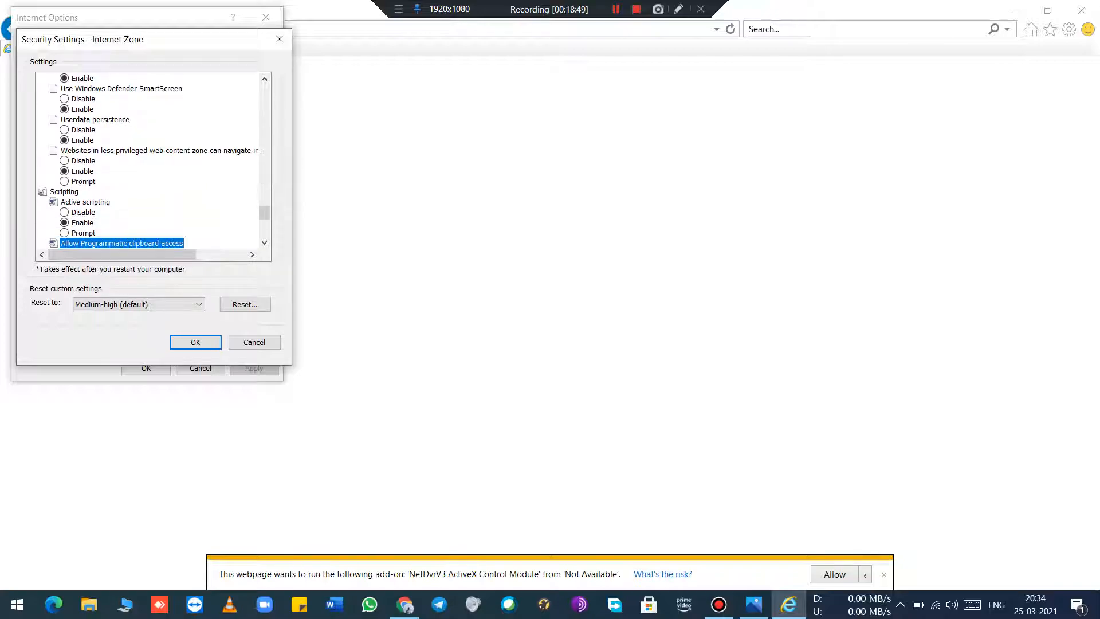
{"action": "key", "text": "Down"}
{"action": "key", "text": "Down"}
{"action": "key", "text": "Down"}
{"action": "key", "text": "Down"}
{"action": "key", "text": "Down"}
{"action": "key", "text": "Down"}
{"action": "key", "text": "Down"}
{"action": "key", "text": "Down"}
{"action": "key", "text": "Down"}
{"action": "key", "text": "Down"}
{"action": "key", "text": "Down"}
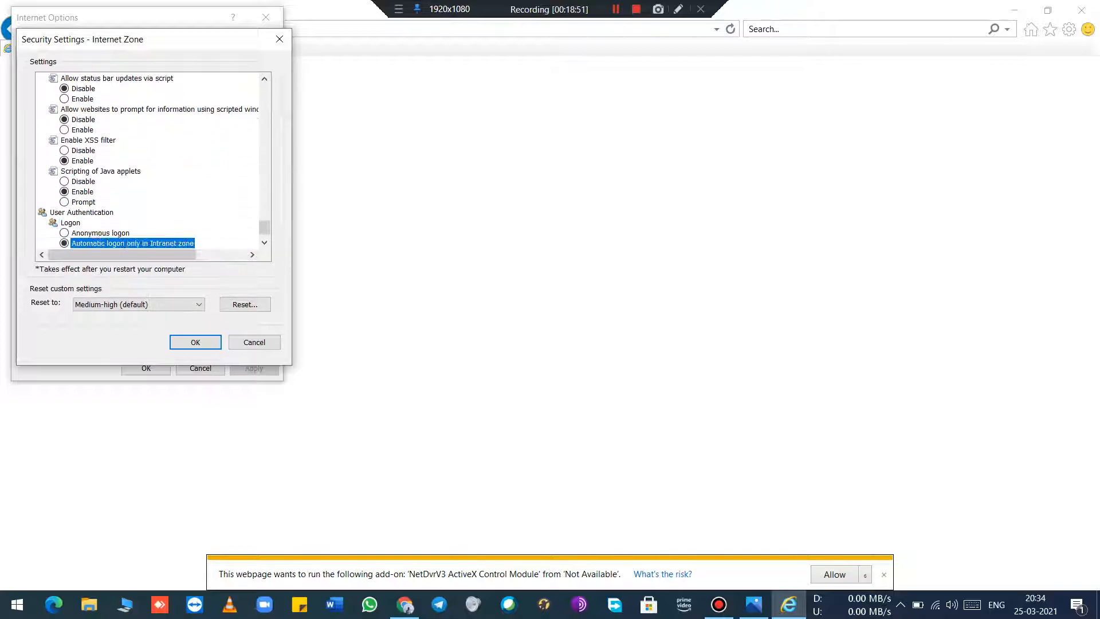
{"action": "key", "text": "Up"}
{"action": "key", "text": "Up"}
{"action": "key", "text": "Up"}
{"action": "key", "text": "Up"}
{"action": "key", "text": "Up"}
{"action": "key", "text": "Up"}
{"action": "key", "text": "Up"}
{"action": "key", "text": "Up"}
{"action": "key", "text": "Up"}
{"action": "key", "text": "Up"}
{"action": "key", "text": "Up"}
{"action": "key", "text": "Up"}
{"action": "key", "text": "Up"}
{"action": "key", "text": "Up"}
{"action": "key", "text": "Up"}
{"action": "key", "text": "Up"}
{"action": "key", "text": "Up"}
{"action": "key", "text": "Up"}
{"action": "key", "text": "Up"}
{"action": "key", "text": "Up"}
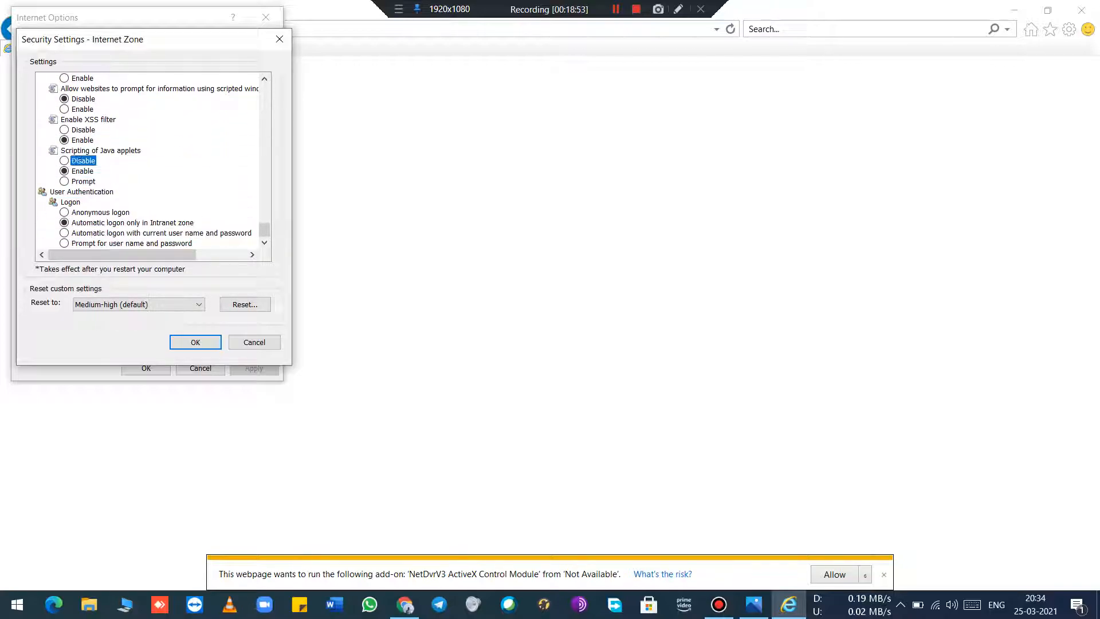
{"action": "key", "text": "Up"}
{"action": "key", "text": "Up"}
{"action": "key", "text": "Up"}
{"action": "key", "text": "Up"}
{"action": "key", "text": "Up"}
{"action": "key", "text": "Up"}
{"action": "key", "text": "Up"}
{"action": "key", "text": "Up"}
{"action": "key", "text": "Up"}
{"action": "key", "text": "Up"}
{"action": "key", "text": "Up"}
{"action": "key", "text": "Up"}
{"action": "key", "text": "Up"}
{"action": "key", "text": "Up"}
{"action": "key", "text": "Up"}
{"action": "key", "text": "Up"}
{"action": "key", "text": "Up"}
{"action": "key", "text": "Up"}
{"action": "key", "text": "Up"}
{"action": "key", "text": "Up"}
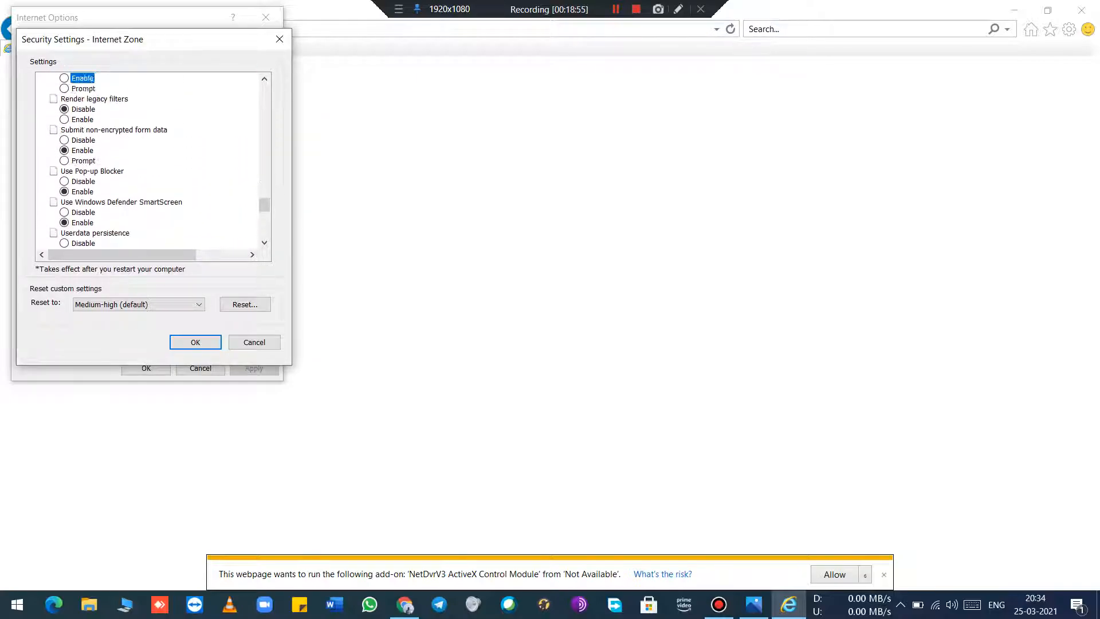
{"action": "key", "text": "Up"}
{"action": "key", "text": "Up"}
{"action": "key", "text": "Up"}
{"action": "key", "text": "Up"}
{"action": "key", "text": "Up"}
{"action": "key", "text": "Up"}
{"action": "key", "text": "Up"}
{"action": "key", "text": "Up"}
{"action": "key", "text": "Up"}
{"action": "key", "text": "Up"}
{"action": "key", "text": "Up"}
{"action": "key", "text": "Up"}
{"action": "key", "text": "Up"}
{"action": "key", "text": "Up"}
{"action": "key", "text": "Up"}
{"action": "key", "text": "Up"}
{"action": "key", "text": "Up"}
{"action": "key", "text": "Up"}
{"action": "key", "text": "Up"}
{"action": "key", "text": "Up"}
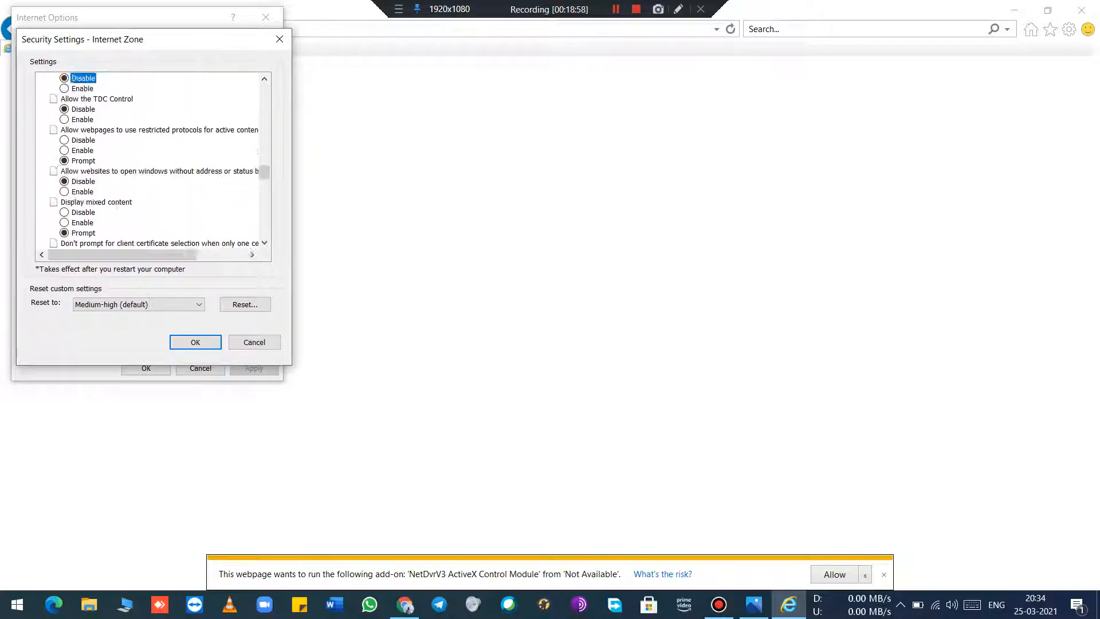
{"action": "key", "text": "Up"}
{"action": "key", "text": "Up"}
{"action": "key", "text": "Up"}
{"action": "key", "text": "Up"}
{"action": "key", "text": "Up"}
{"action": "key", "text": "Up"}
{"action": "key", "text": "Up"}
{"action": "key", "text": "Up"}
{"action": "key", "text": "Up"}
{"action": "key", "text": "Up"}
{"action": "key", "text": "Up"}
{"action": "key", "text": "Up"}
{"action": "key", "text": "Up"}
{"action": "key", "text": "Up"}
{"action": "key", "text": "Up"}
{"action": "key", "text": "Up"}
{"action": "key", "text": "Up"}
{"action": "key", "text": "Up"}
{"action": "key", "text": "Up"}
{"action": "key", "text": "Up"}
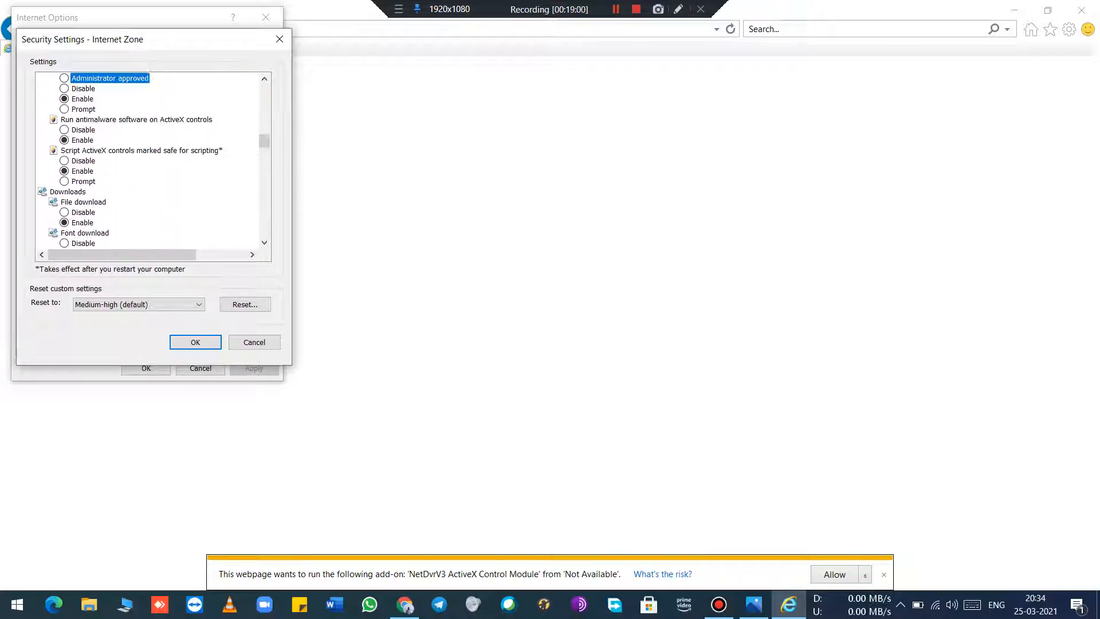
{"action": "key", "text": "Up"}
{"action": "key", "text": "Up"}
{"action": "key", "text": "Up"}
{"action": "key", "text": "Up"}
{"action": "key", "text": "Up"}
{"action": "key", "text": "Up"}
{"action": "key", "text": "Up"}
{"action": "key", "text": "Up"}
{"action": "key", "text": "Up"}
{"action": "key", "text": "Up"}
{"action": "key", "text": "Up"}
{"action": "key", "text": "Up"}
{"action": "key", "text": "Up"}
{"action": "key", "text": "Up"}
{"action": "key", "text": "Up"}
{"action": "key", "text": "Up"}
{"action": "key", "text": "Up"}
{"action": "key", "text": "Up"}
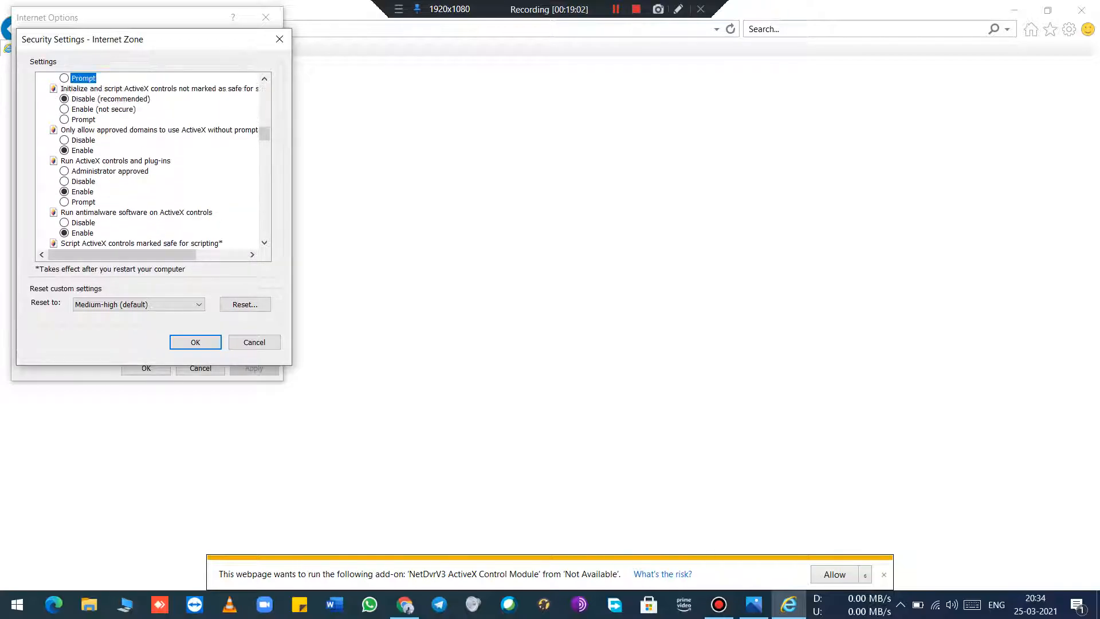
{"action": "key", "text": "Up"}
{"action": "key", "text": "Up"}
{"action": "key", "text": "Up"}
{"action": "key", "text": "Up"}
{"action": "key", "text": "Up"}
{"action": "key", "text": "Up"}
{"action": "key", "text": "Up"}
{"action": "key", "text": "Up"}
{"action": "key", "text": "Up"}
{"action": "key", "text": "Up"}
{"action": "key", "text": "Up"}
{"action": "key", "text": "Up"}
{"action": "key", "text": "Up"}
{"action": "key", "text": "Up"}
{"action": "key", "text": "Up"}
{"action": "key", "text": "Up"}
{"action": "key", "text": "Up"}
{"action": "key", "text": "Up"}
{"action": "key", "text": "Up"}
{"action": "key", "text": "Up"}
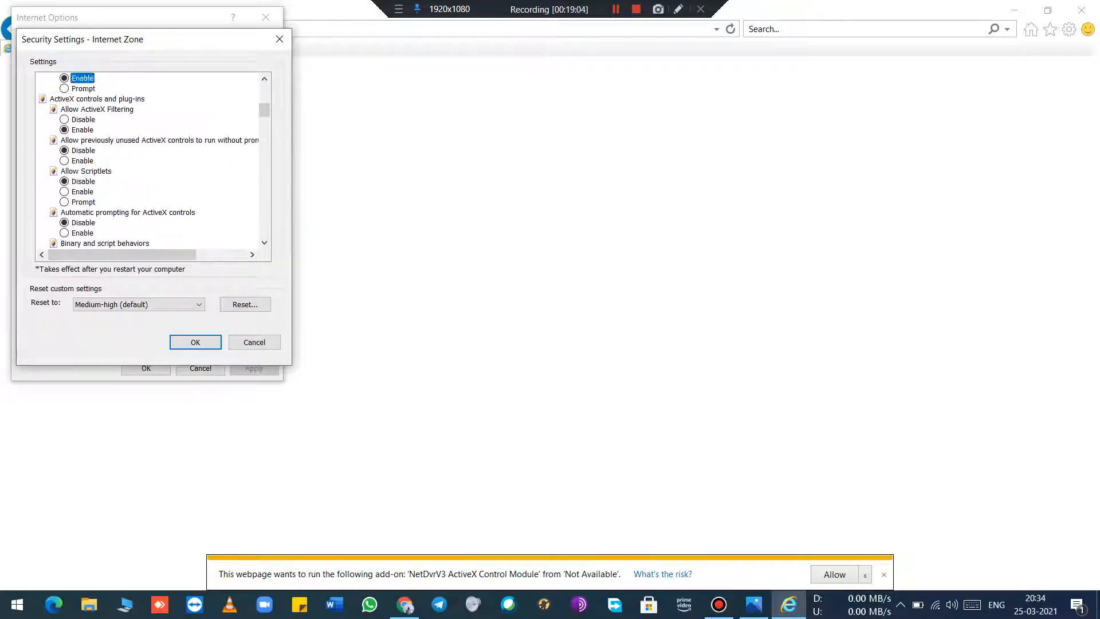
{"action": "key", "text": "Up"}
{"action": "key", "text": "Up"}
{"action": "key", "text": "Up"}
{"action": "key", "text": "Up"}
{"action": "key", "text": "Up"}
{"action": "key", "text": "Up"}
{"action": "key", "text": "Up"}
{"action": "key", "text": "Up"}
{"action": "key", "text": "Up"}
{"action": "key", "text": "Up"}
{"action": "key", "text": "Up"}
{"action": "key", "text": "Up"}
{"action": "key", "text": "Up"}
{"action": "key", "text": "Down"}
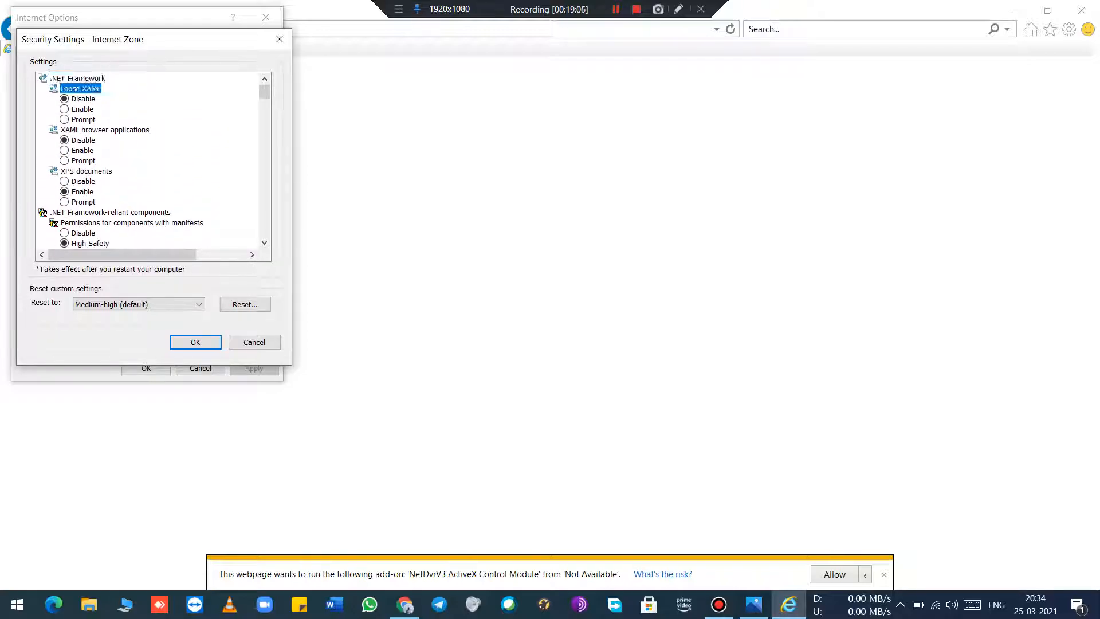
{"action": "key", "text": "Up"}
{"action": "key", "text": "u"}
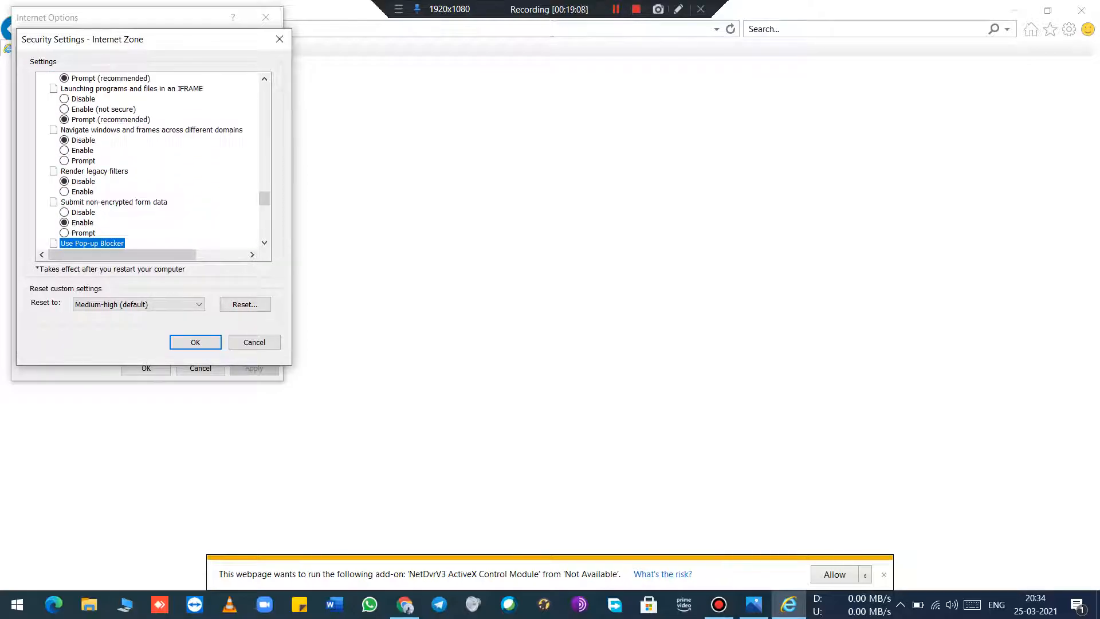
{"action": "key", "text": "Down"}
{"action": "key", "text": "s"}
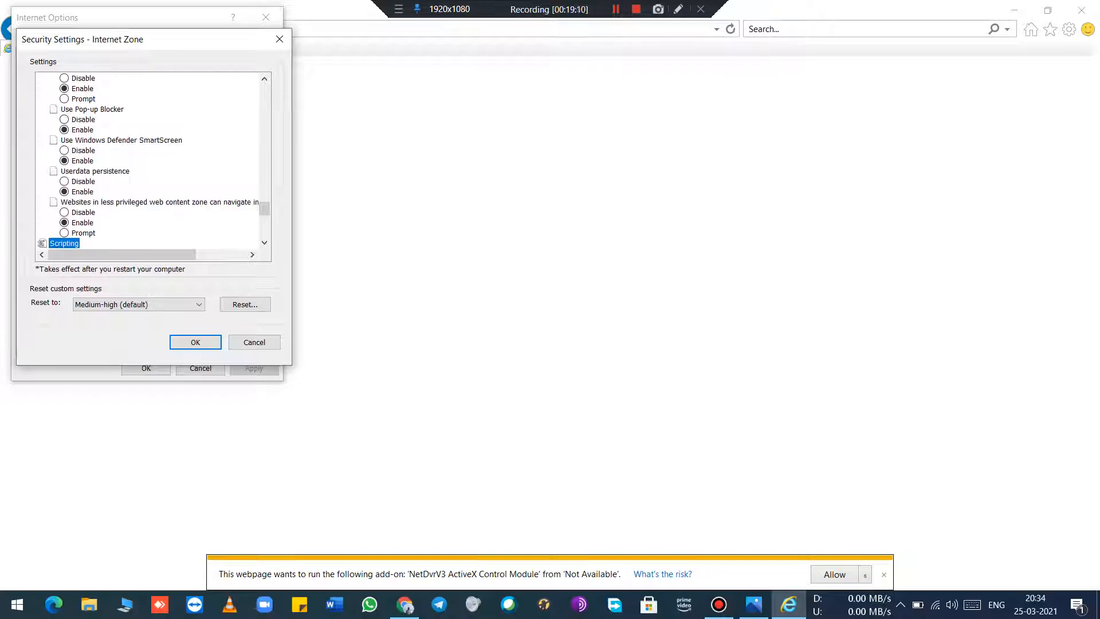
{"action": "key", "text": "Up"}
{"action": "key", "text": "Up"}
{"action": "key", "text": "Up"}
{"action": "key", "text": "Up"}
{"action": "key", "text": "Up"}
Step: Review the Internet zone's settings for downloading signed and unsigned ActiveX controls, and accept both settings dialogs
{"action": "scroll", "coordinate": [149, 160], "scroll_direction": "up", "scroll_amount": 5}
{"action": "scroll", "coordinate": [152, 160], "scroll_direction": "up", "scroll_amount": 2}
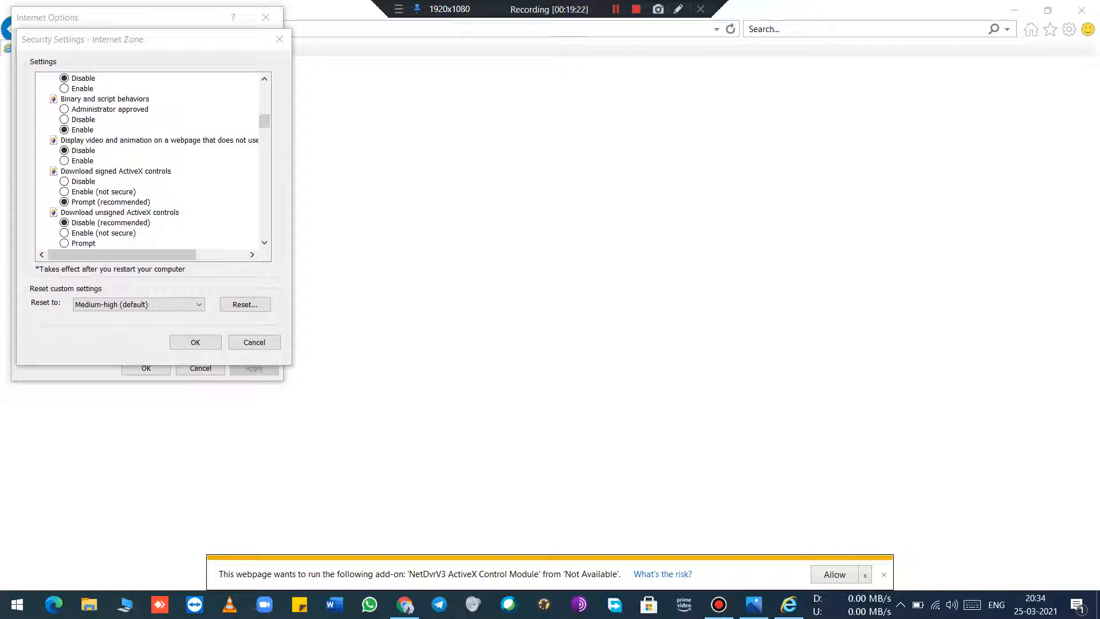
{"action": "left_click", "coordinate": [116, 172]}
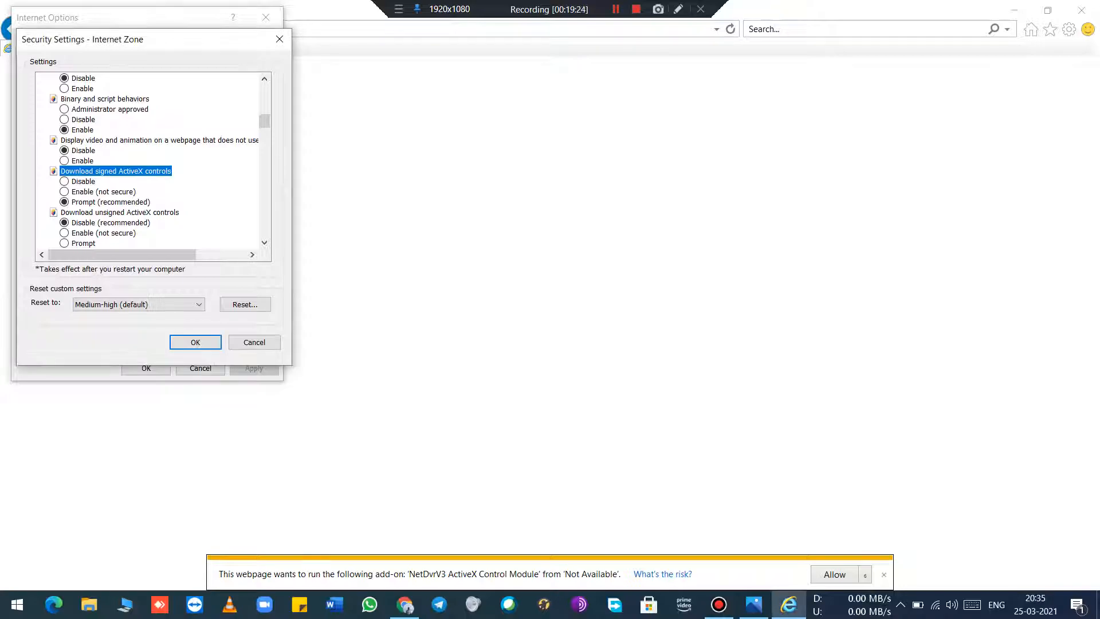
{"action": "scroll", "coordinate": [152, 160], "scroll_direction": "down", "scroll_amount": 1}
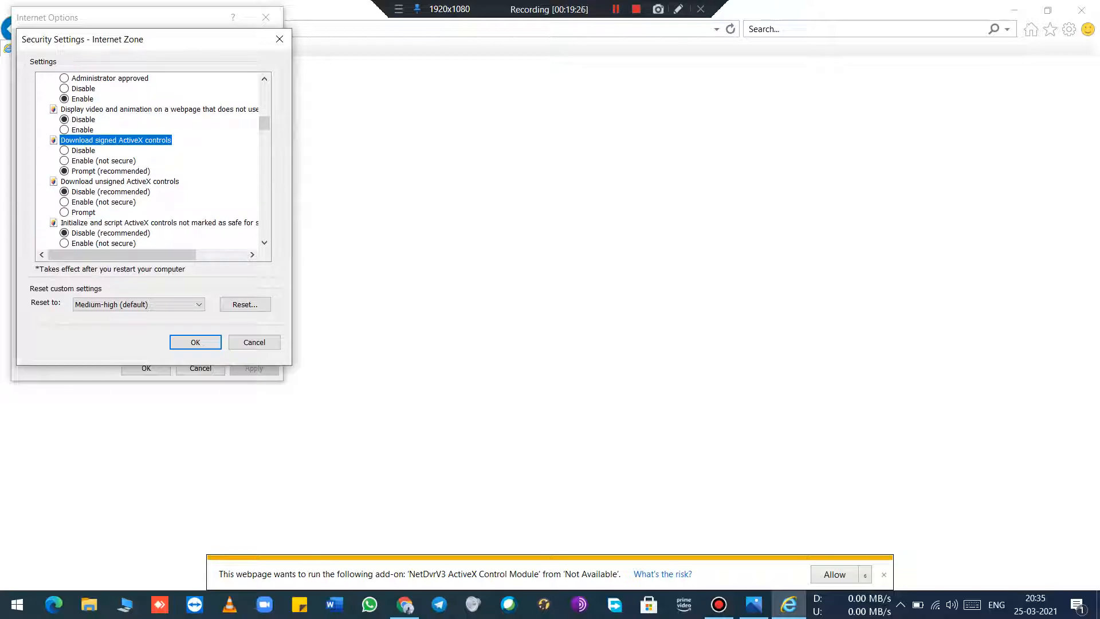
{"action": "left_click", "coordinate": [119, 181]}
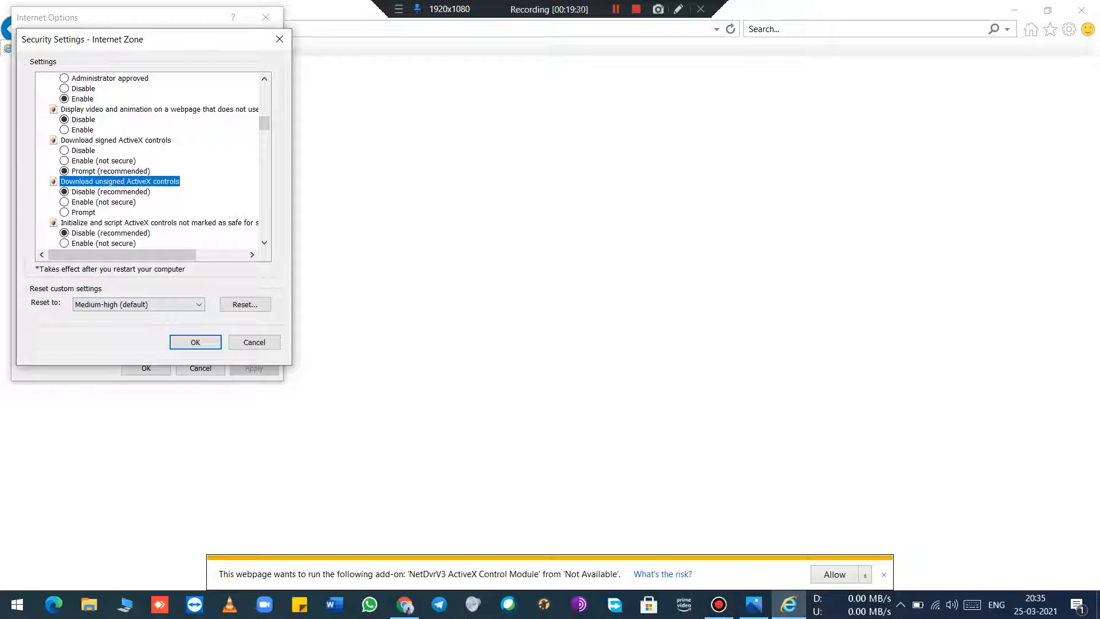
{"action": "left_click", "coordinate": [195, 342]}
{"action": "left_click", "coordinate": [146, 369]}
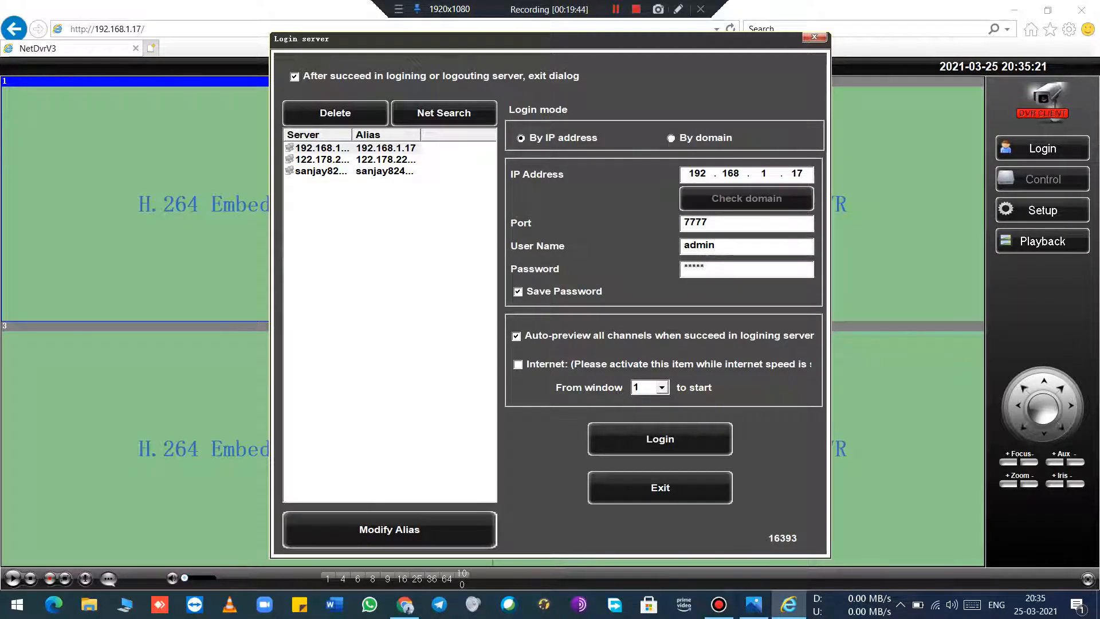
Step: Check the IP address and port in the DVR's login dialog against the photo of its Ethernet Setup screen
{"action": "left_click_drag", "start_coordinate": [688, 174], "coordinate": [706, 173]}
{"action": "left_click", "coordinate": [804, 174]}
{"action": "double_click", "coordinate": [797, 174]}
{"action": "left_click", "coordinate": [762, 174]}
{"action": "left_click", "coordinate": [754, 604]}
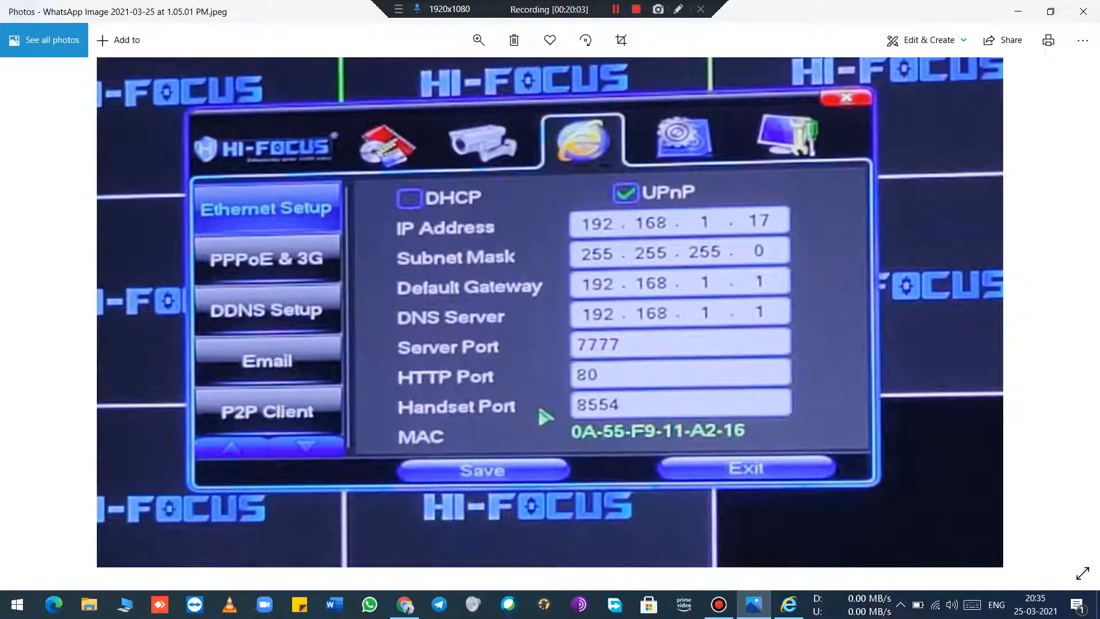
{"action": "left_click", "coordinate": [753, 604]}
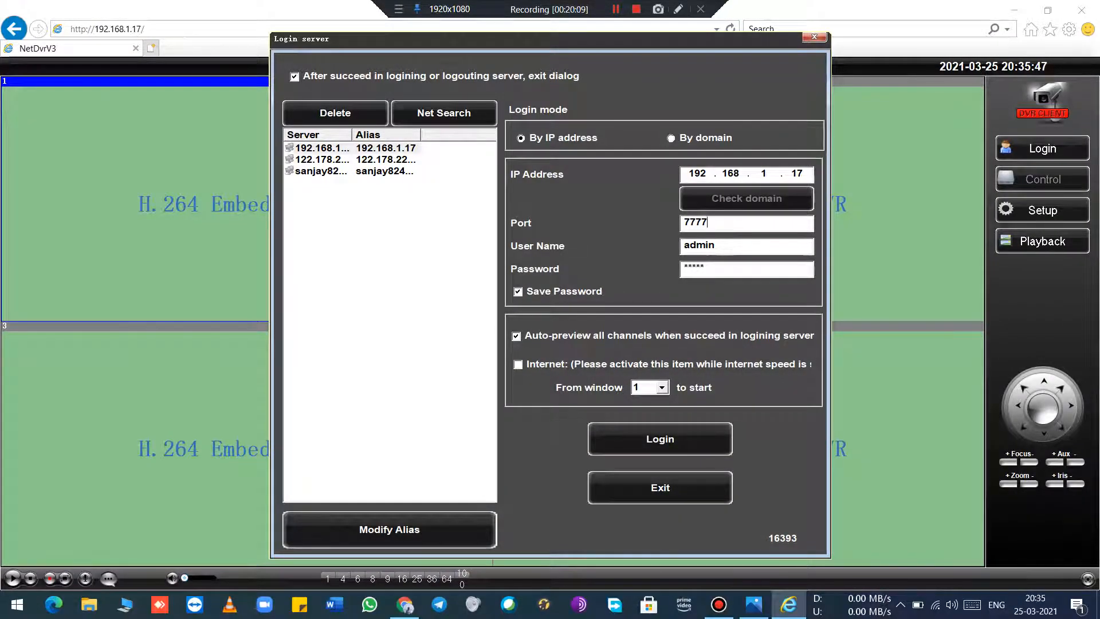
Step: Log in to the DVR at 192.168.1.17 on port 7777 as admin with the saved password
{"action": "left_click", "coordinate": [716, 246]}
{"action": "left_click", "coordinate": [705, 269]}
{"action": "left_click", "coordinate": [660, 439]}
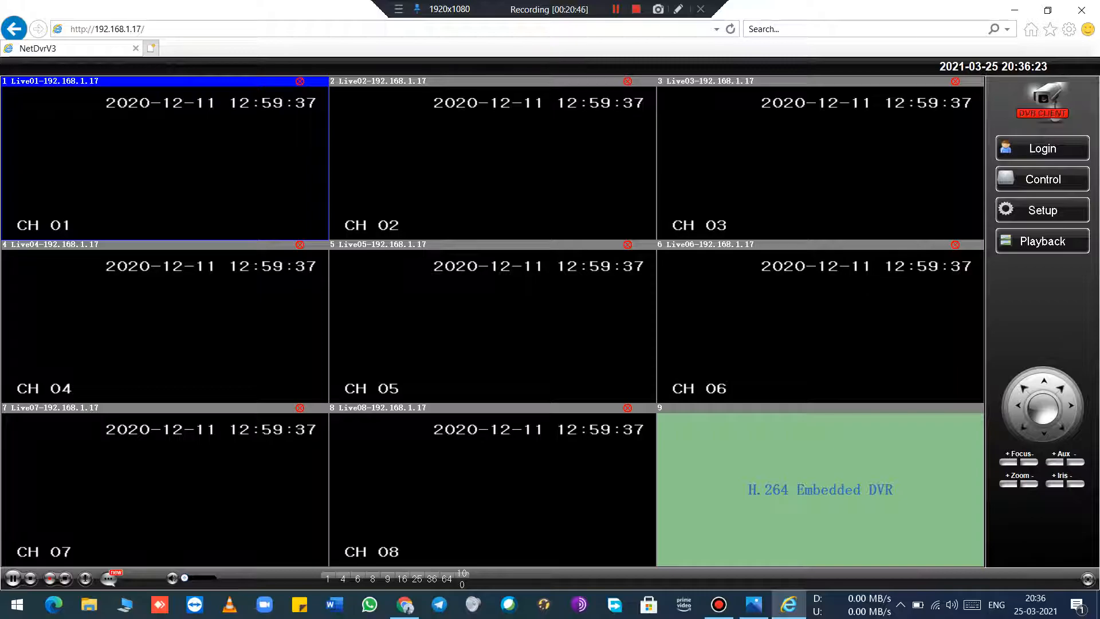
Step: View channel 2 enlarged, return to the multi-channel live view, and close Internet Explorer
{"action": "double_click", "coordinate": [493, 163]}
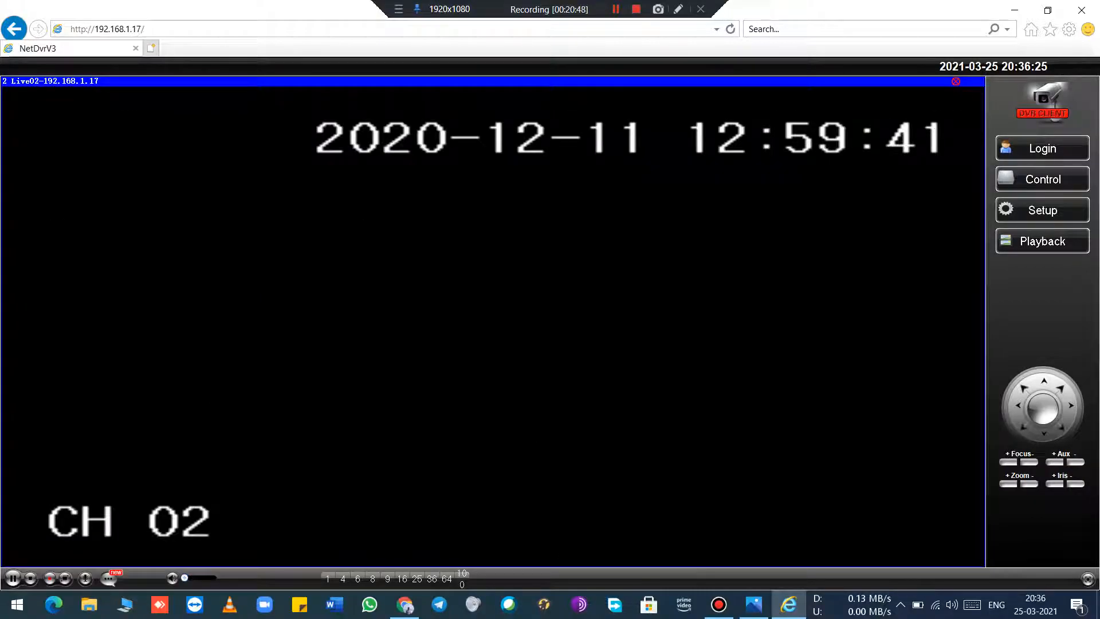
{"action": "double_click", "coordinate": [493, 163]}
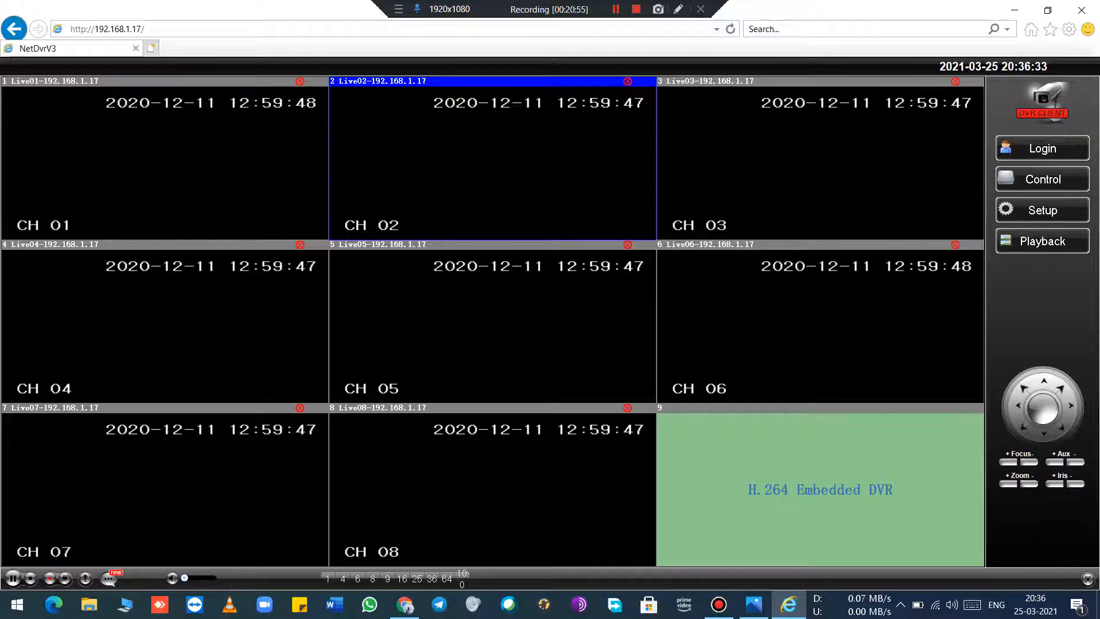
{"action": "left_click", "coordinate": [1080, 10]}
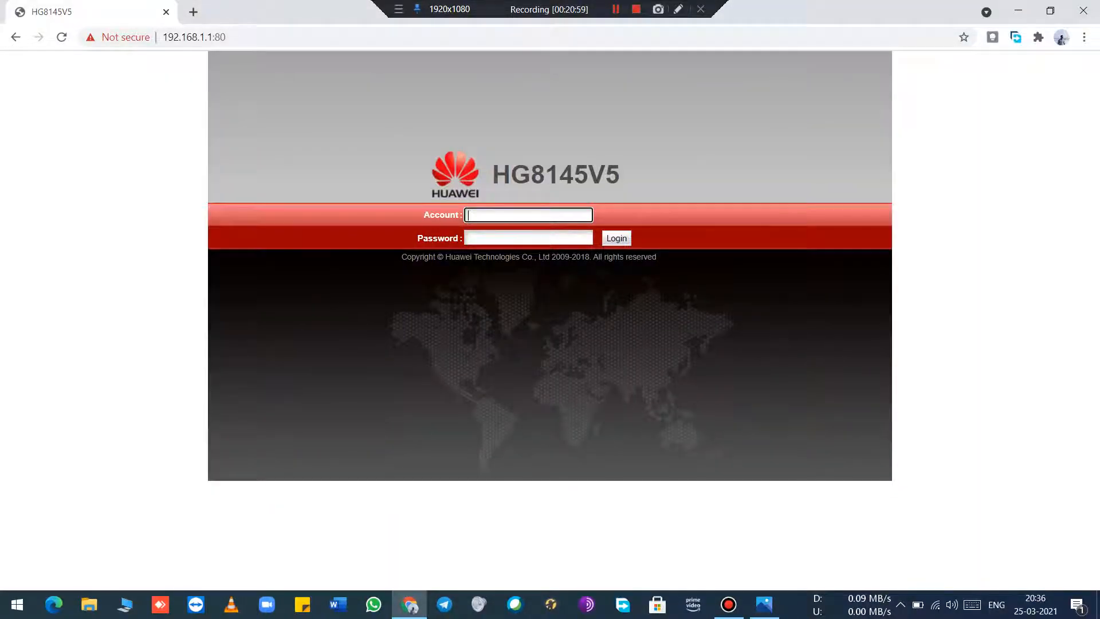
Step: Log in to the Huawei HG8145V5 router with the account admin and the account password
{"action": "type", "text": "admin"}
{"action": "key", "text": "Tab"}
{"action": "type", "text": "**********"}
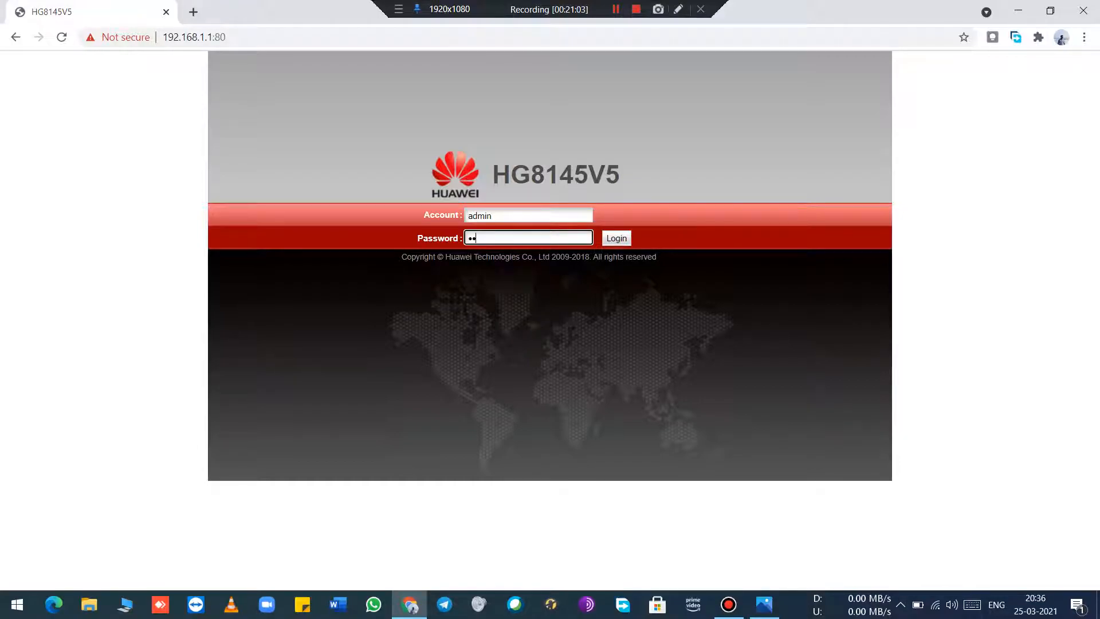
{"action": "type", "text": "*****"}
{"action": "key", "text": "Return"}
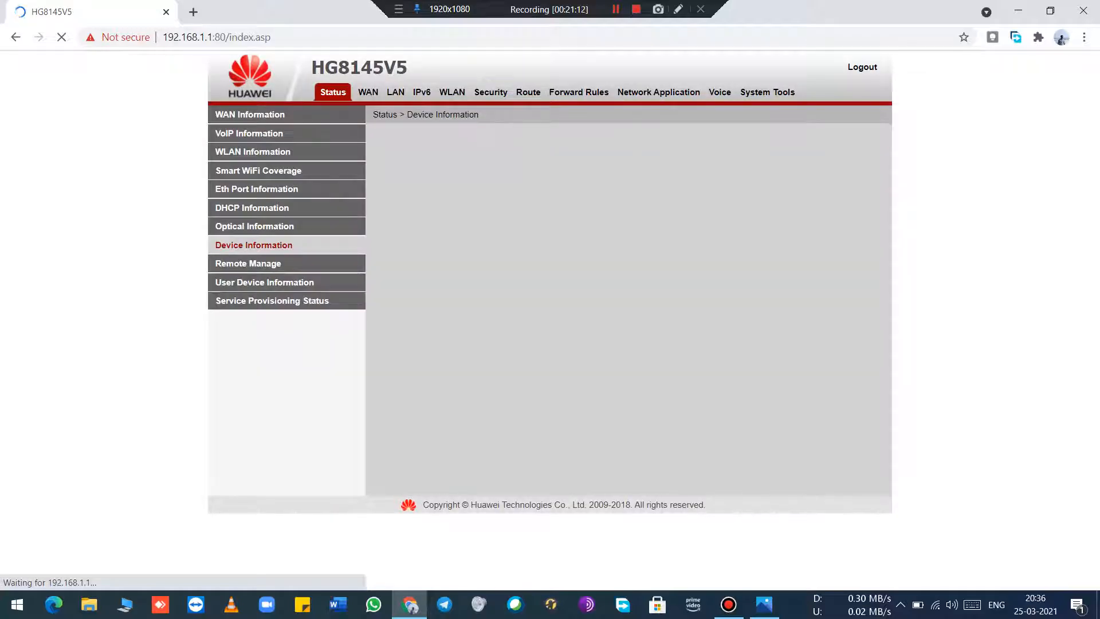
Step: Open the router's CCTV80 port mapping and compare its ports with the photo of the DVR's Ethernet Setup screen
{"action": "left_click", "coordinate": [658, 93]}
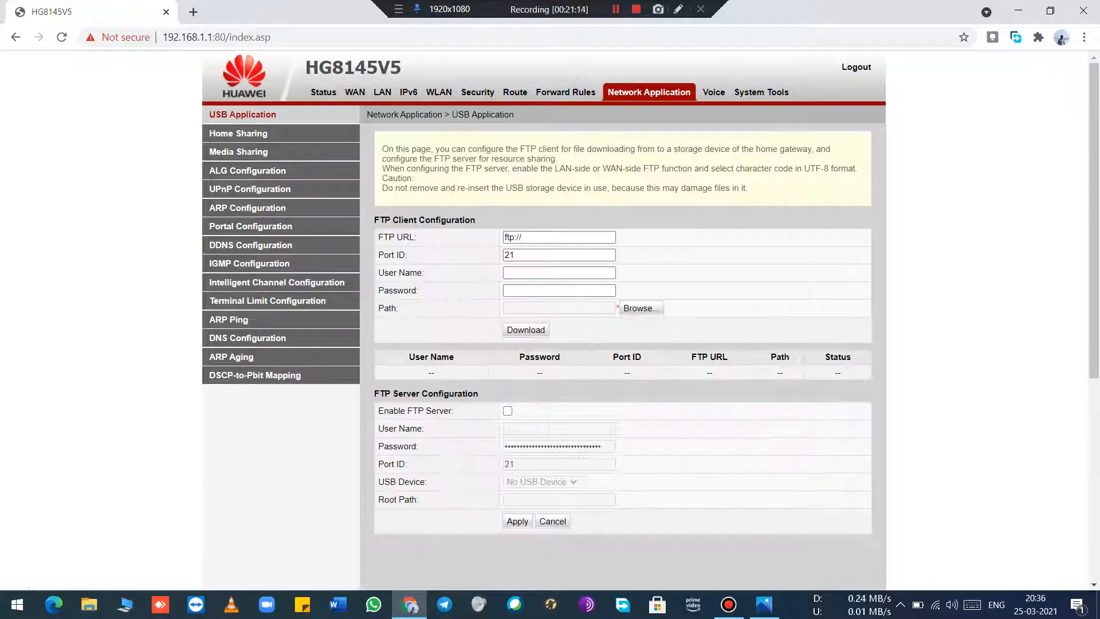
{"action": "left_click", "coordinate": [565, 92]}
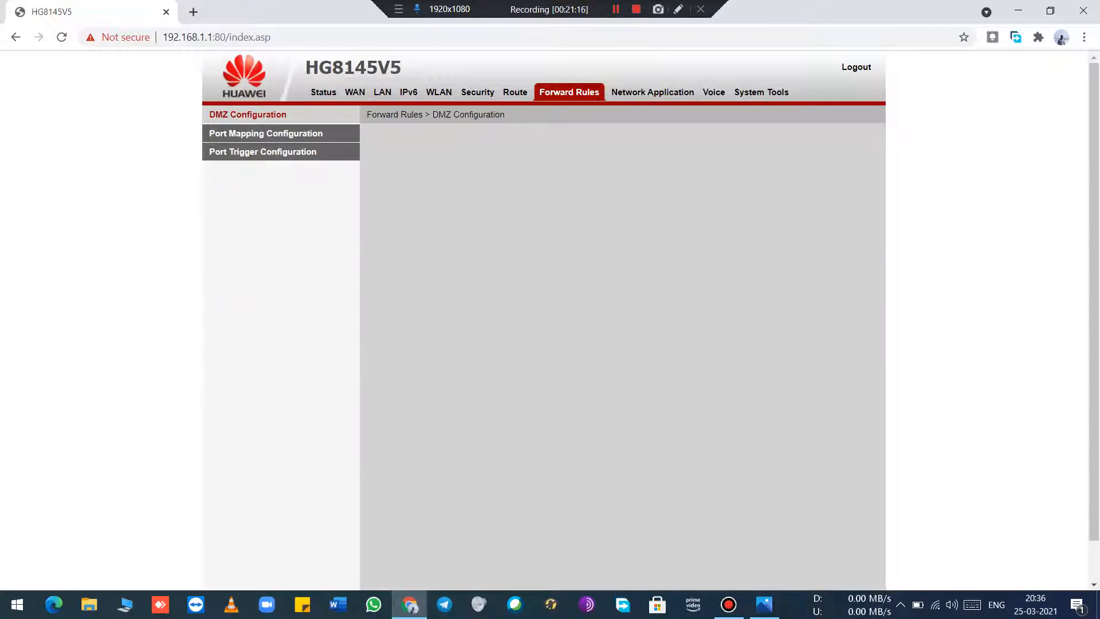
{"action": "left_click", "coordinate": [266, 134]}
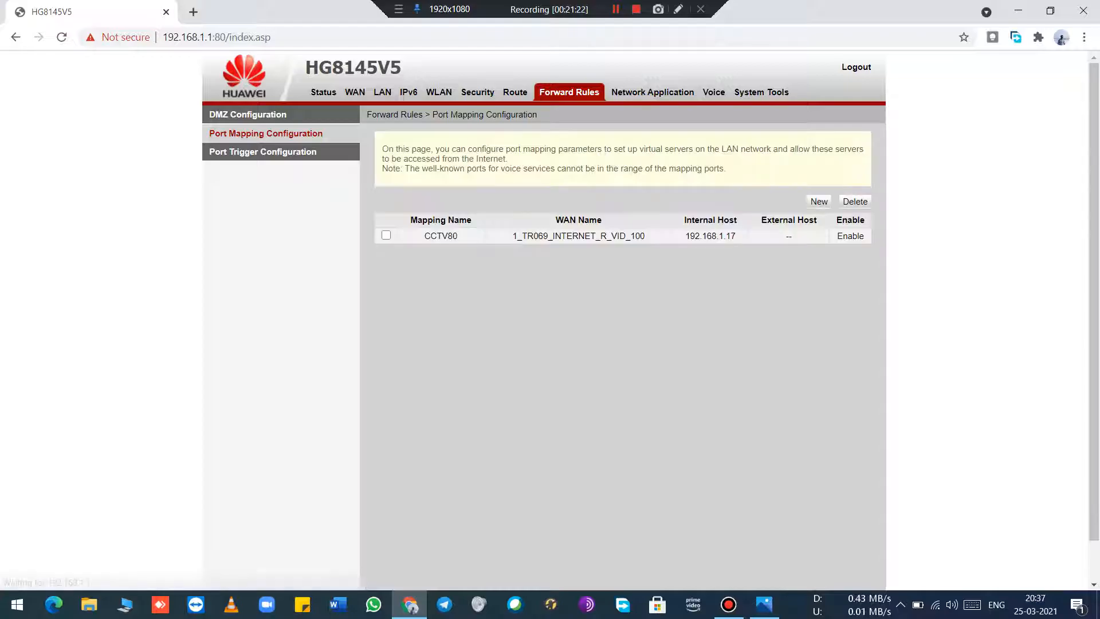
{"action": "left_click", "coordinate": [441, 235]}
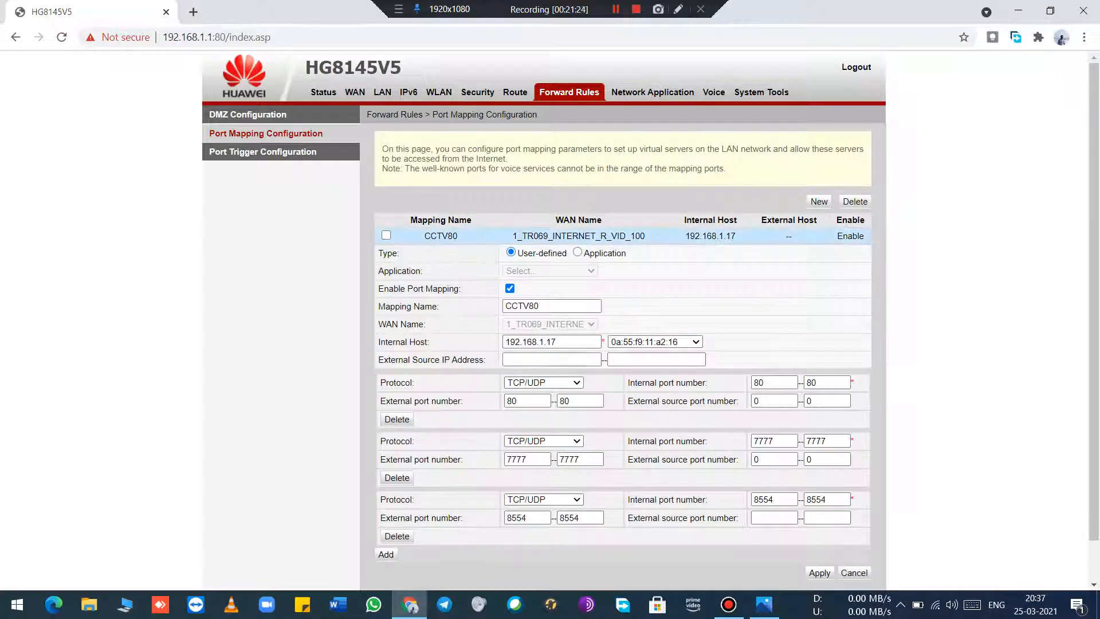
{"action": "scroll", "coordinate": [545, 321], "scroll_direction": "down", "scroll_amount": 1}
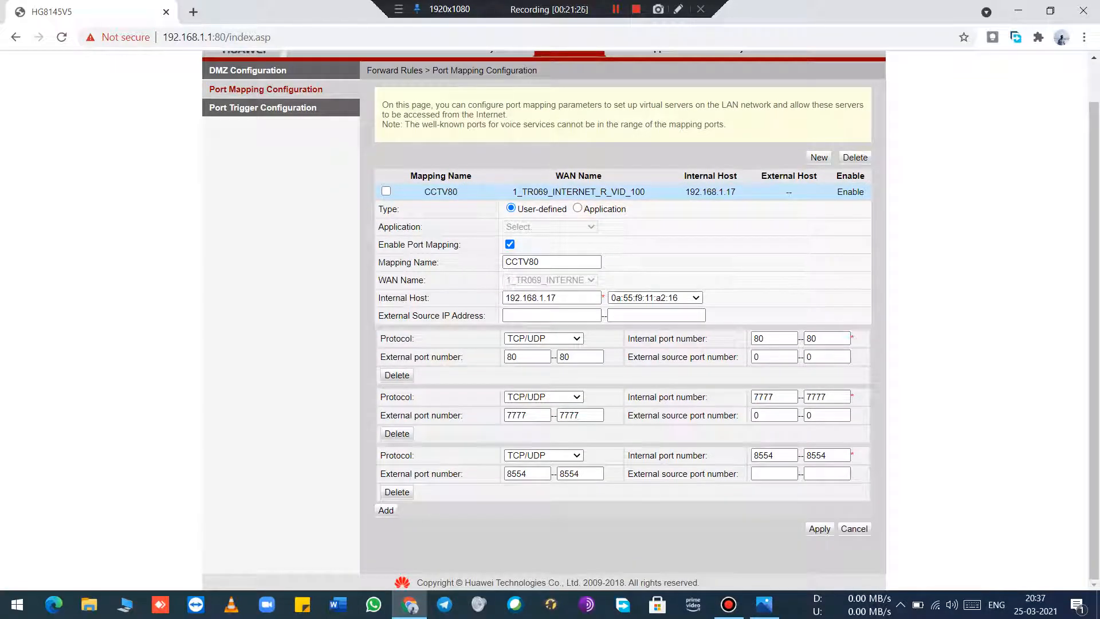
{"action": "left_click", "coordinate": [764, 604]}
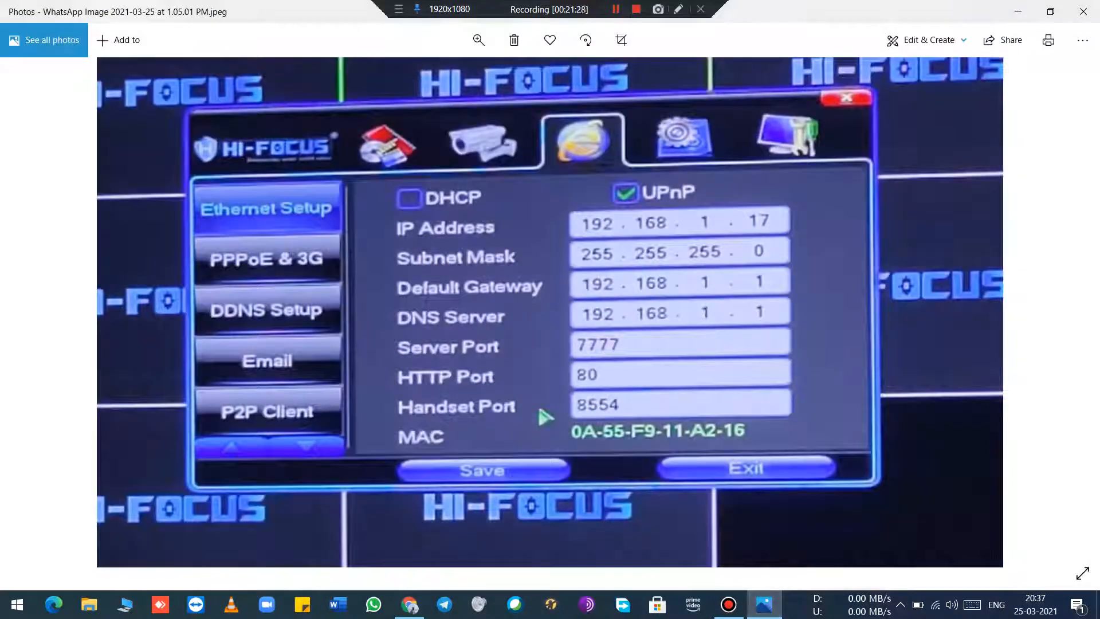
{"action": "left_click", "coordinate": [1017, 12]}
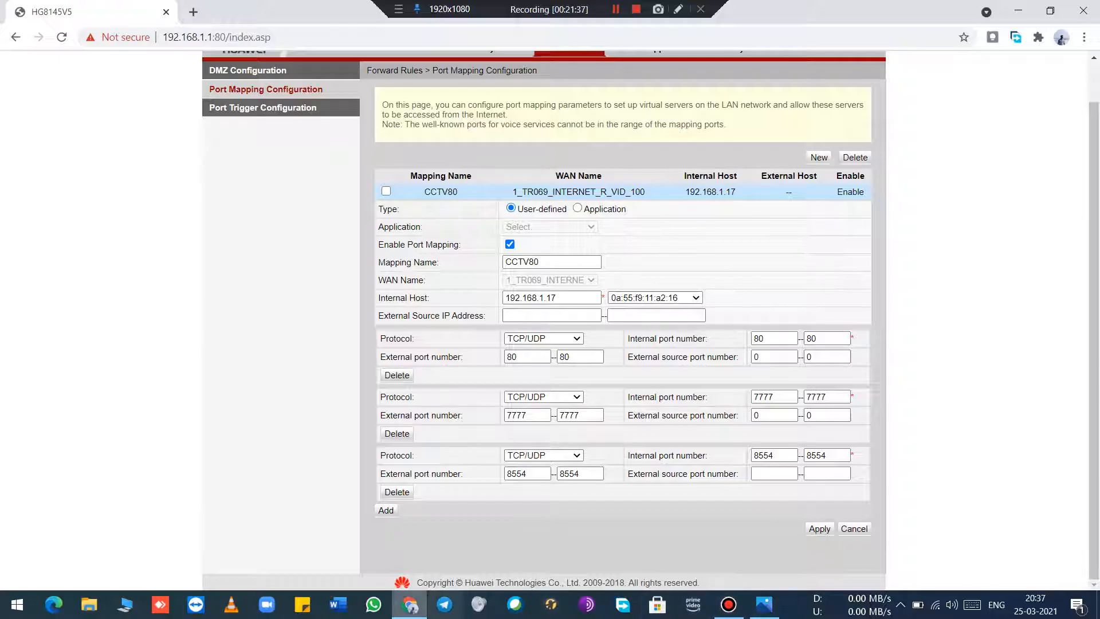
Step: Open the DVR's web page at 192.168.1.17 in Internet Explorer, and close its login dialog and the browser
{"action": "mouse_move", "coordinate": [410, 605]}
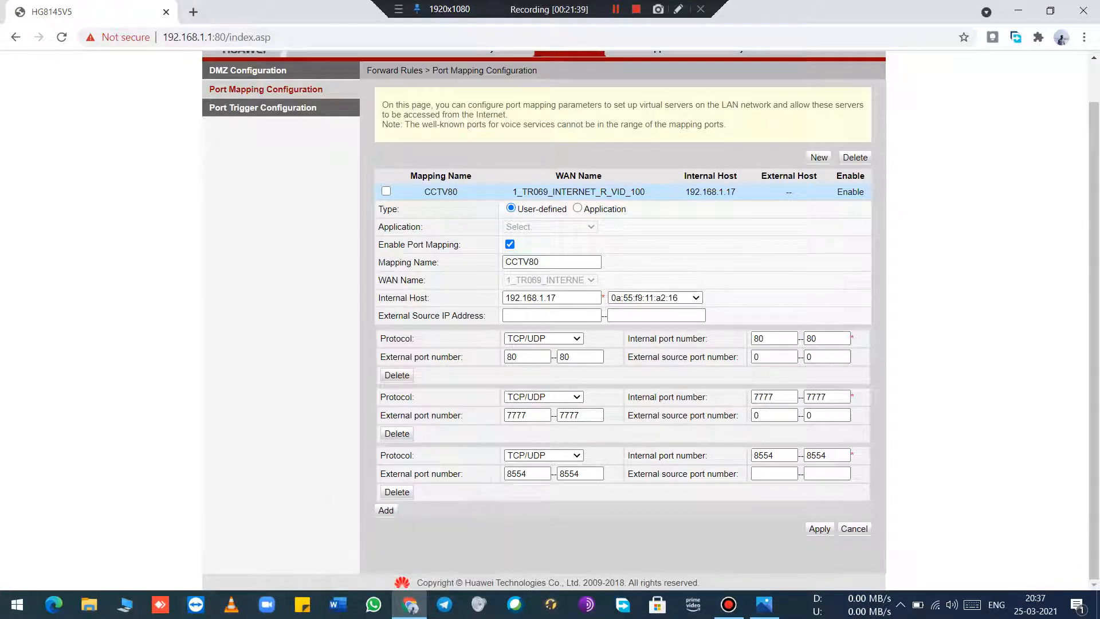
{"action": "key", "text": "super"}
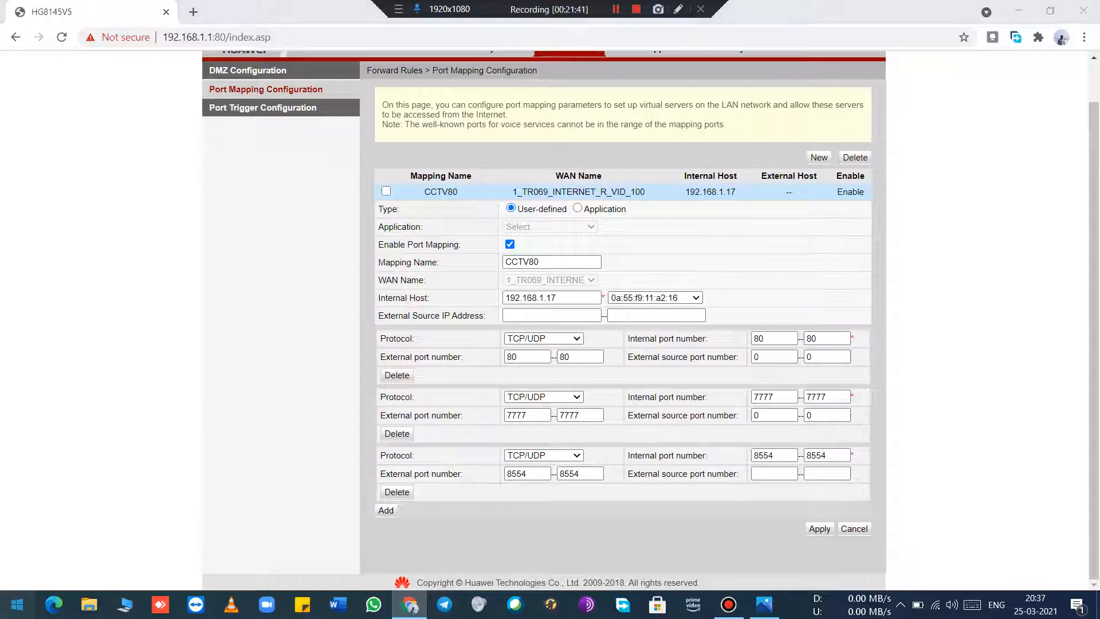
{"action": "type", "text": "inter"}
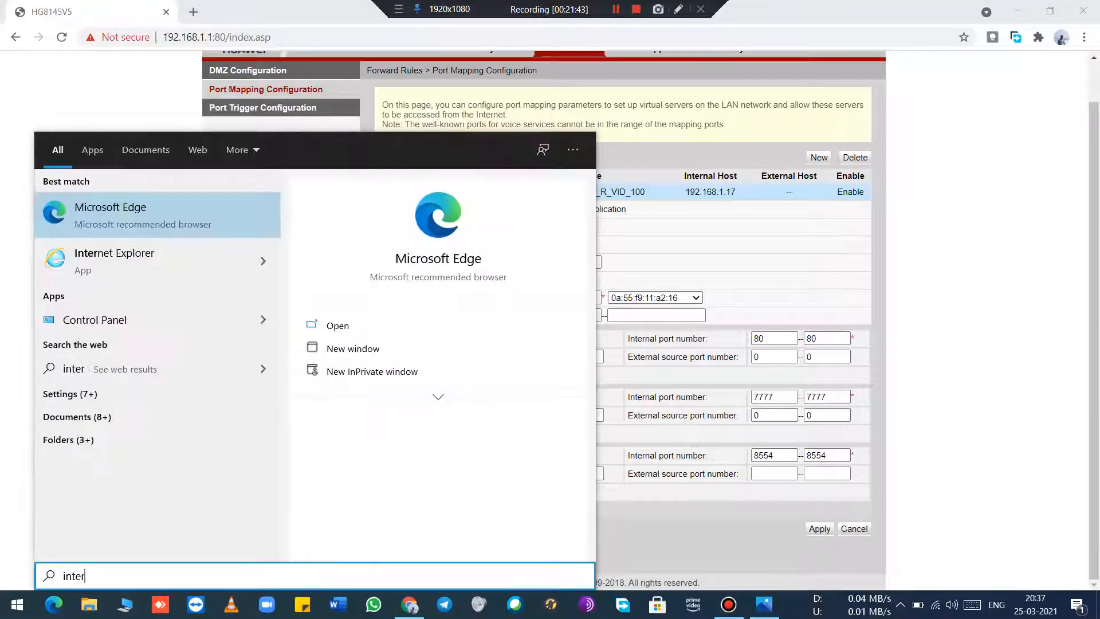
{"action": "key", "text": "Down"}
{"action": "key", "text": "Return"}
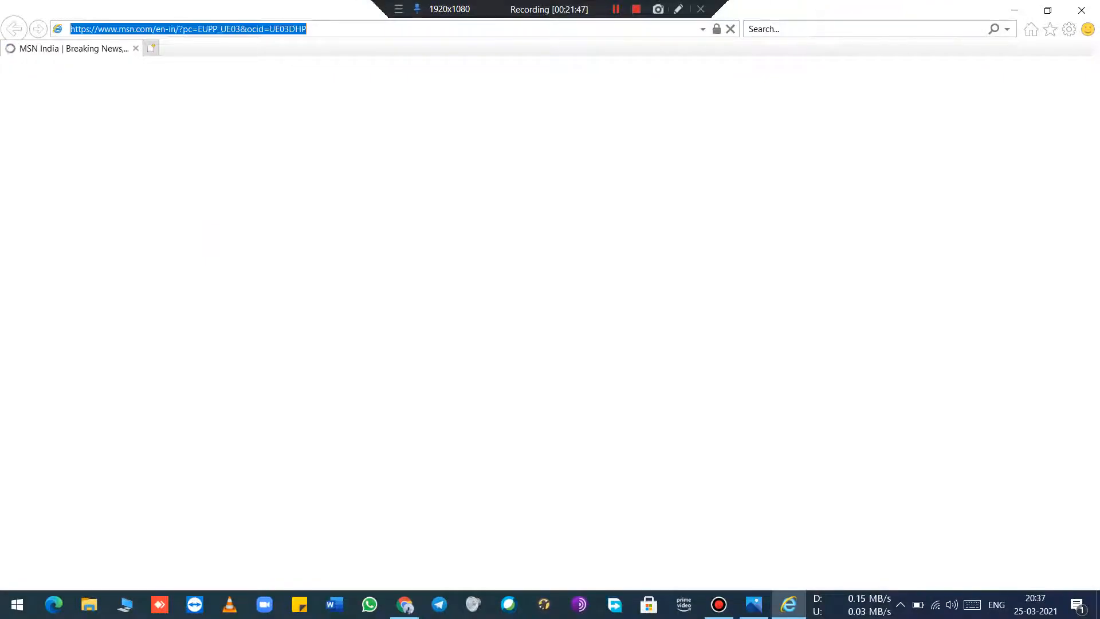
{"action": "type", "text": "192"}
{"action": "key", "text": "Return"}
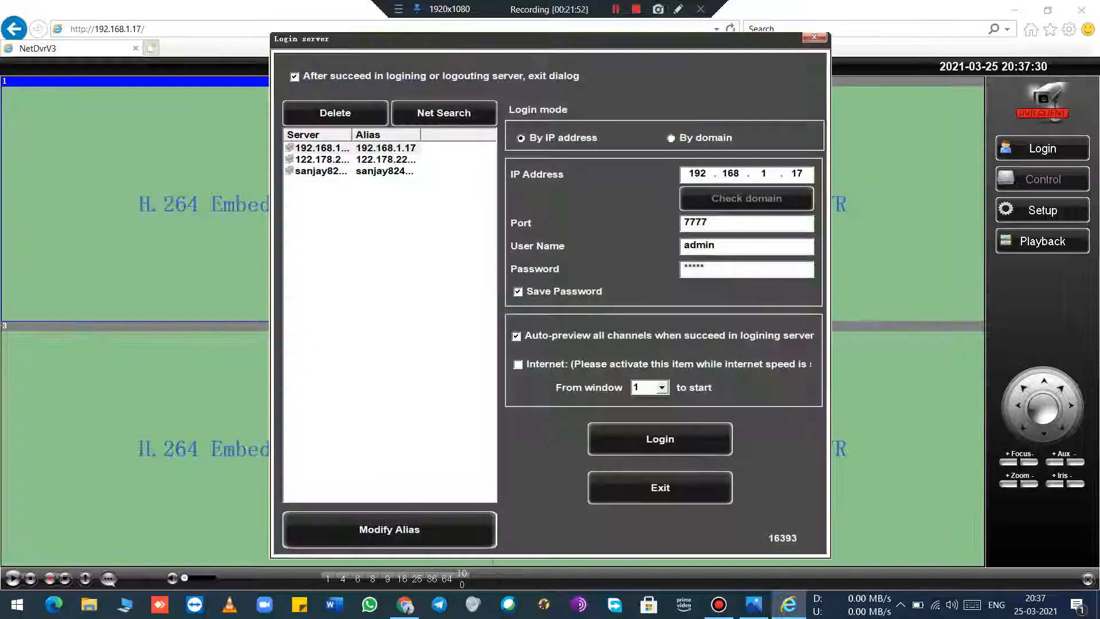
{"action": "left_click", "coordinate": [814, 37]}
{"action": "left_click", "coordinate": [1081, 10]}
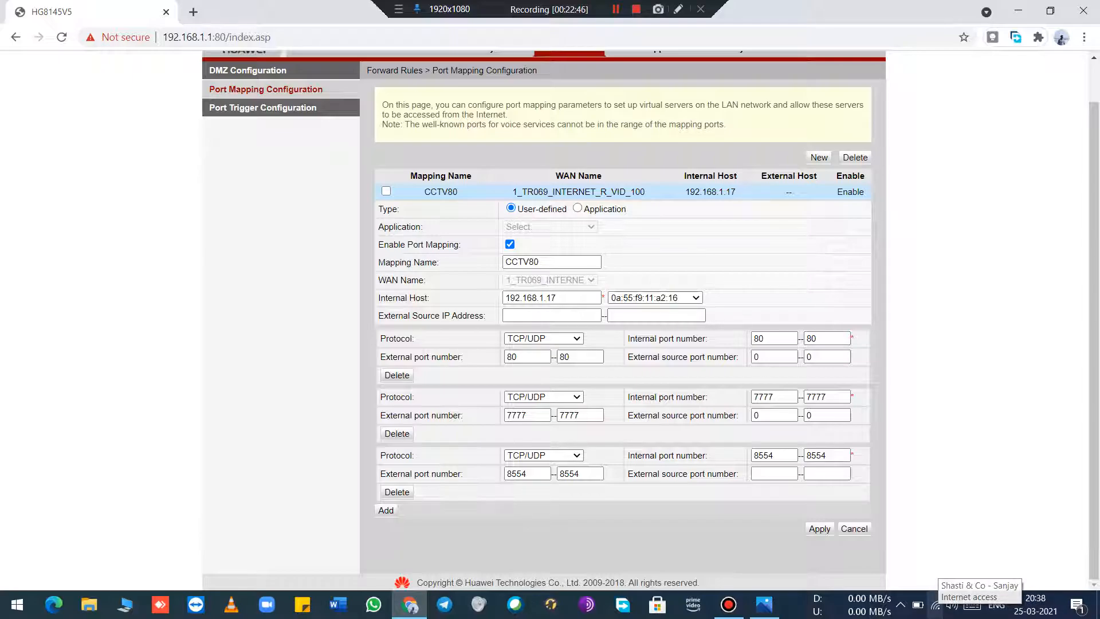
{"action": "left_click", "coordinate": [616, 9]}
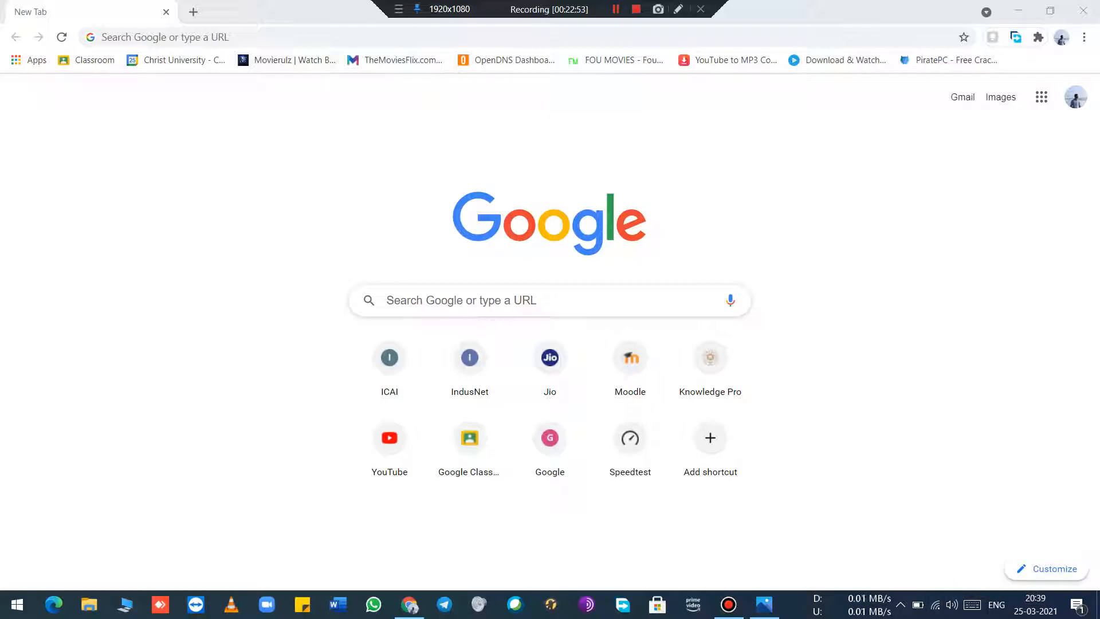
Step: Try to load the router's page at 192.168.1.1 and replace its tab with a blank one
{"action": "left_click", "coordinate": [275, 37]}
{"action": "type", "text": "192.168.1.1"}
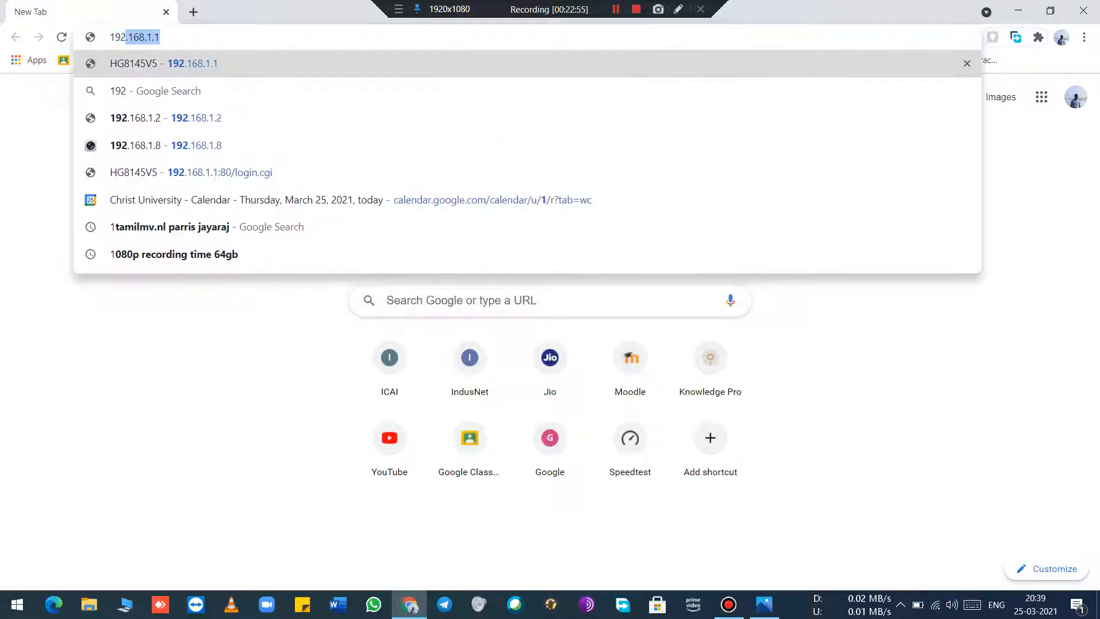
{"action": "key", "text": "Return"}
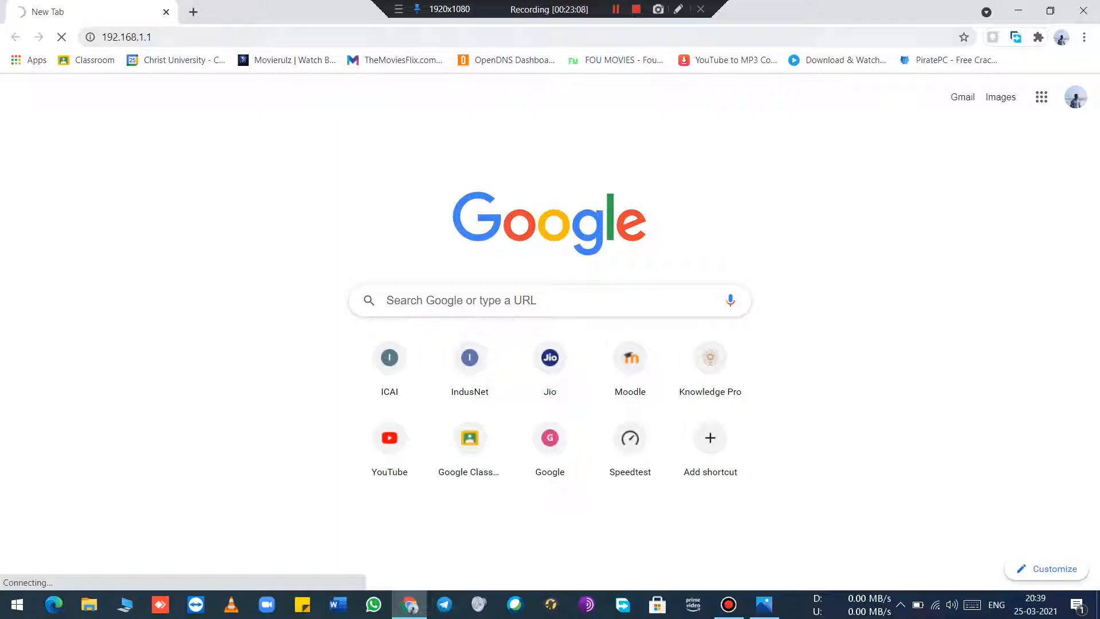
{"action": "left_click", "coordinate": [193, 12]}
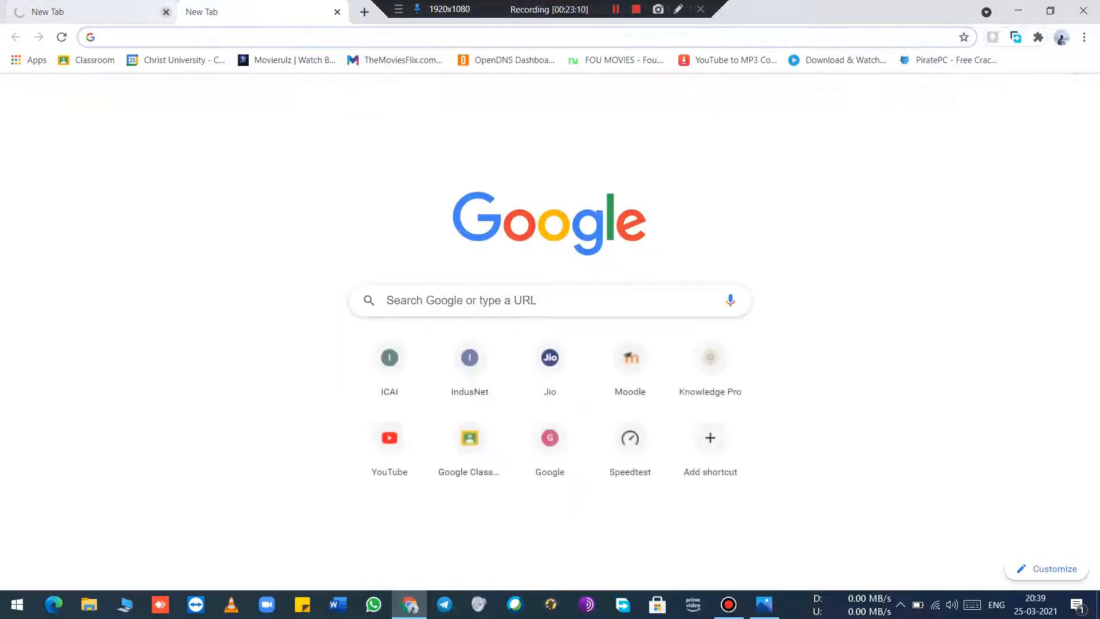
{"action": "left_click", "coordinate": [165, 12]}
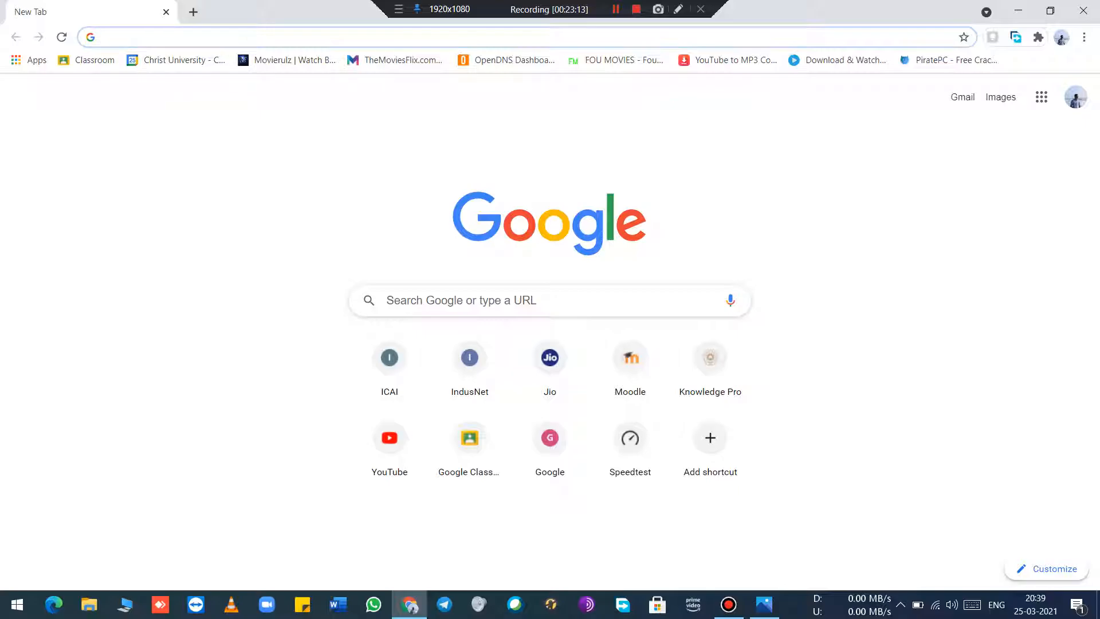
Step: Close the Chrome window to return to the desktop
{"action": "left_click_drag", "start_coordinate": [346, 12], "coordinate": [273, 122]}
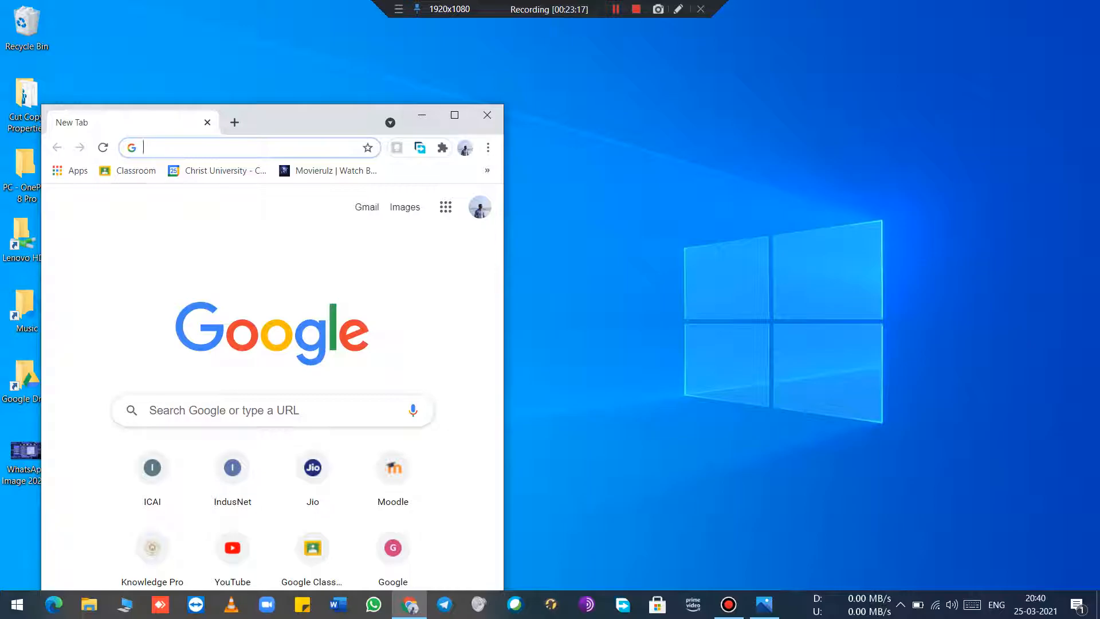
{"action": "left_click_drag", "start_coordinate": [316, 115], "coordinate": [314, 102]}
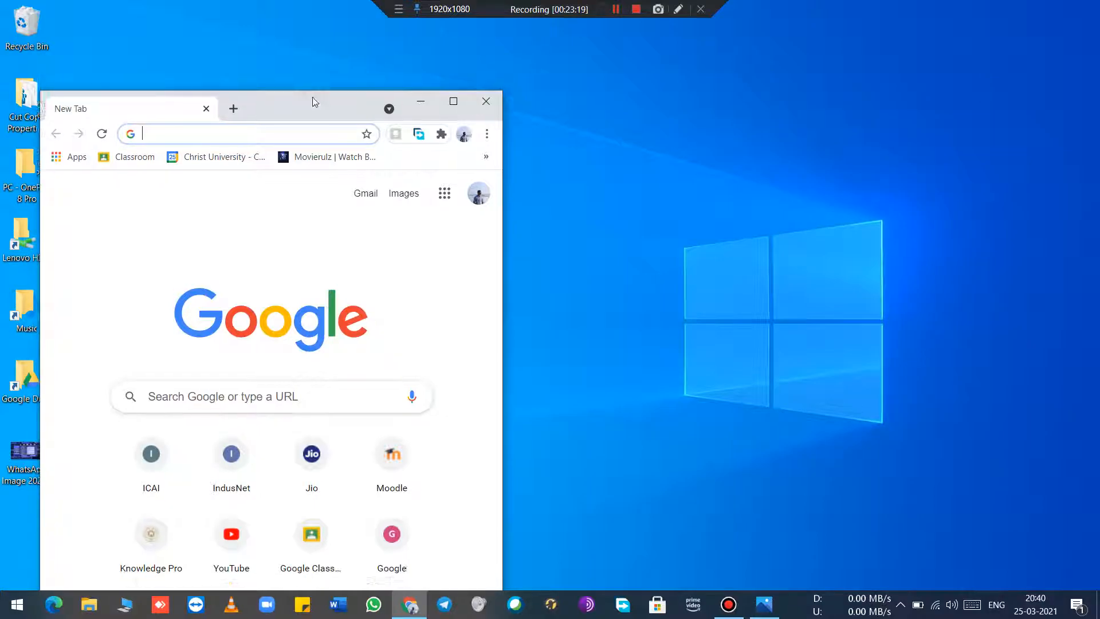
{"action": "double_click", "coordinate": [313, 102]}
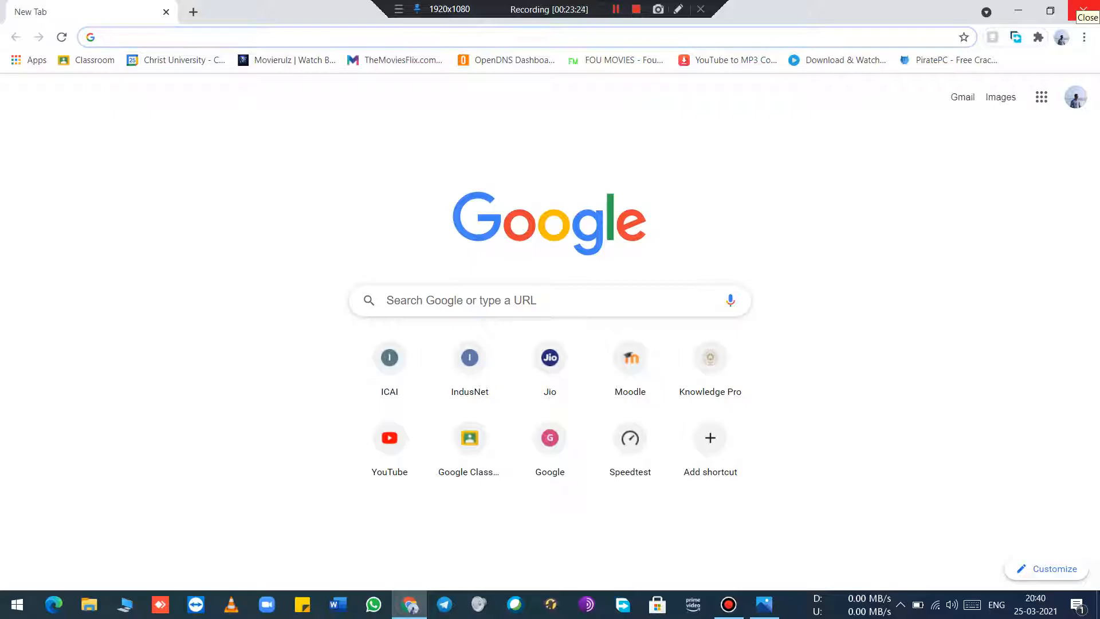
{"action": "left_click", "coordinate": [1083, 10]}
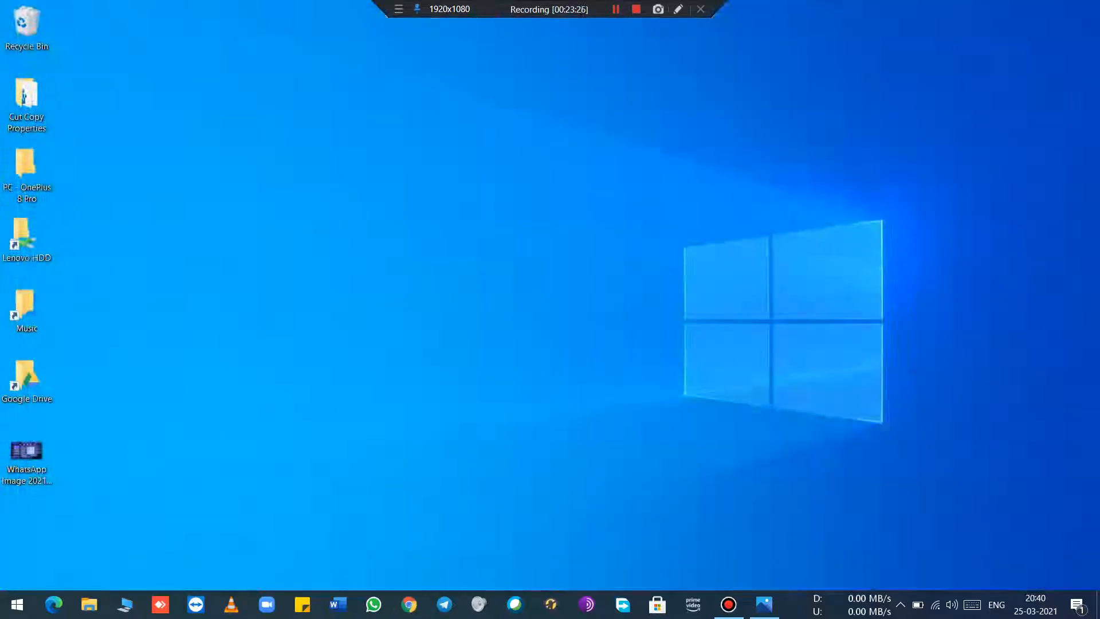
Step: Search Windows for Internet Explorer and launch it
{"action": "left_click", "coordinate": [18, 602]}
{"action": "type", "text": "en"}
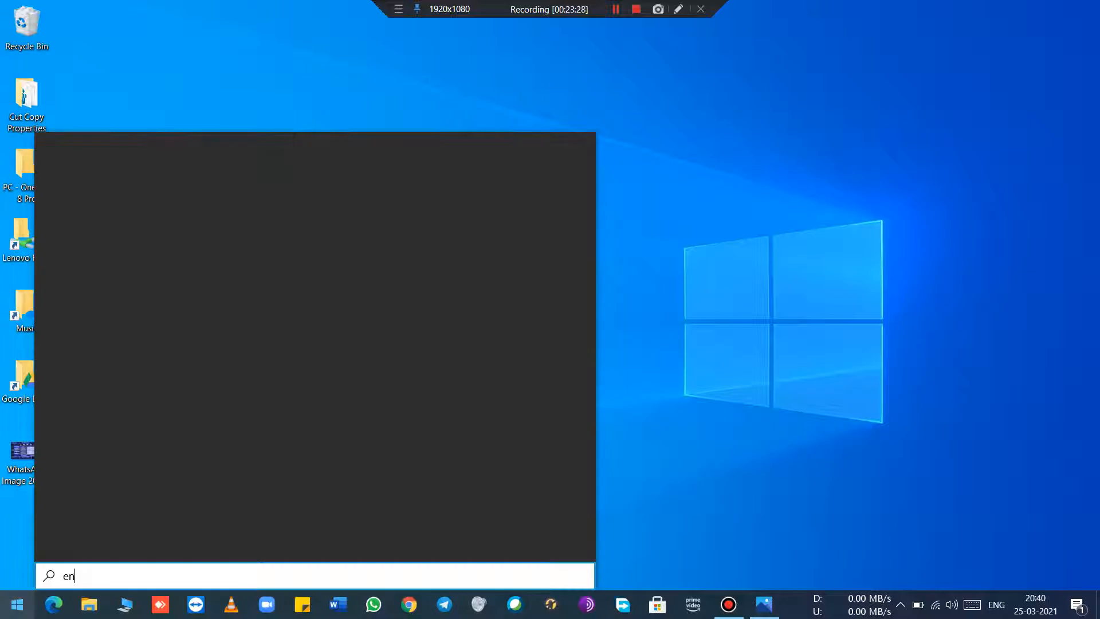
{"action": "type", "text": "inter"}
{"action": "key", "text": "Down"}
{"action": "key", "text": "Return"}
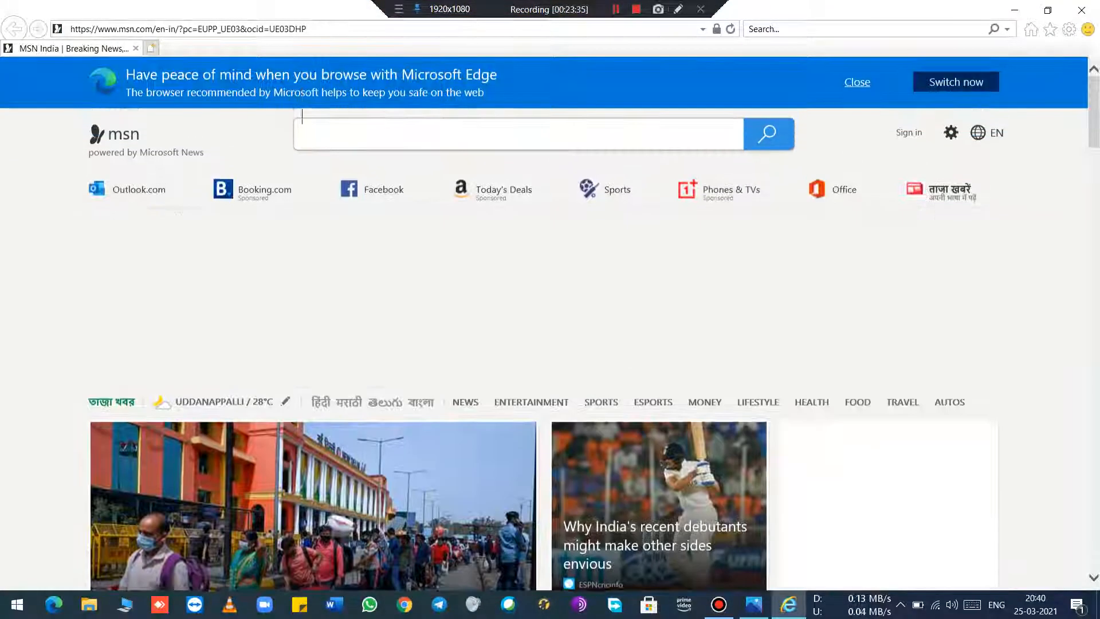
Step: Try to load the DVR's page at 192.168.1.17 and go back to the MSN start page
{"action": "key", "text": "alt+d"}
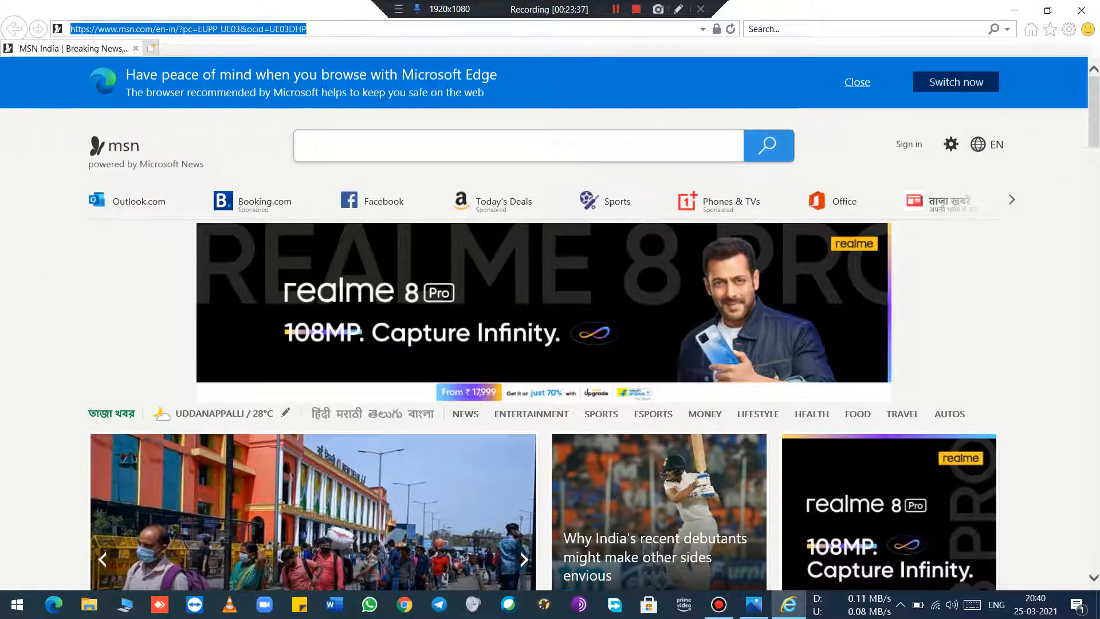
{"action": "type", "text": "192.168.1.17/"}
{"action": "key", "text": "Return"}
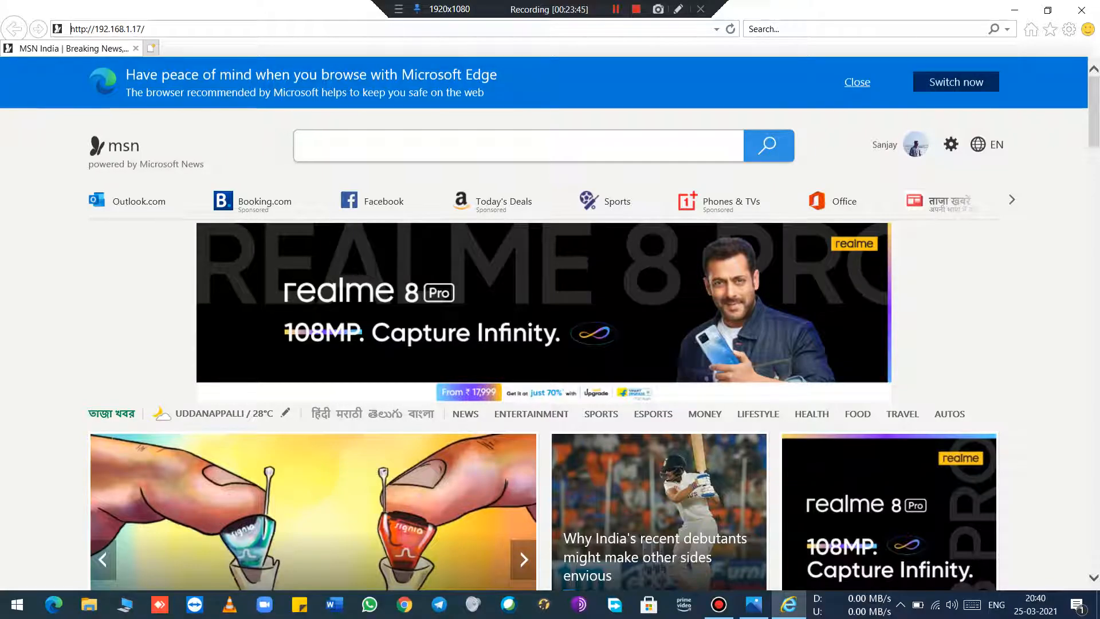
{"action": "key", "text": "Return"}
{"action": "left_click", "coordinate": [146, 29]}
{"action": "left_click", "coordinate": [145, 29]}
{"action": "key", "text": "ctrl+a"}
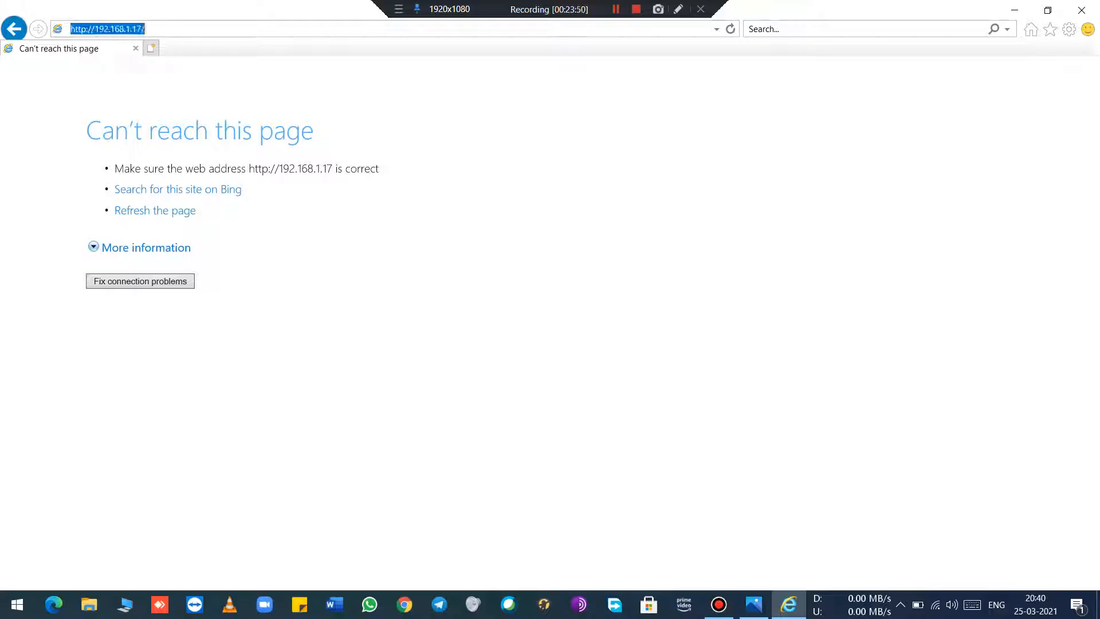
{"action": "key", "text": "BackSpace"}
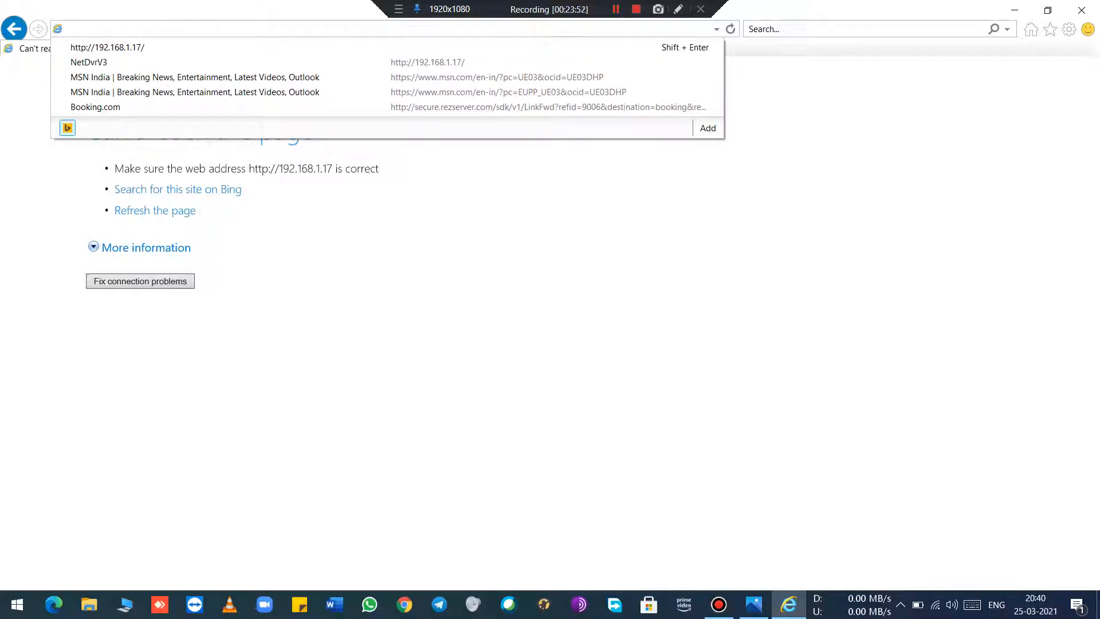
{"action": "left_click", "coordinate": [1014, 10]}
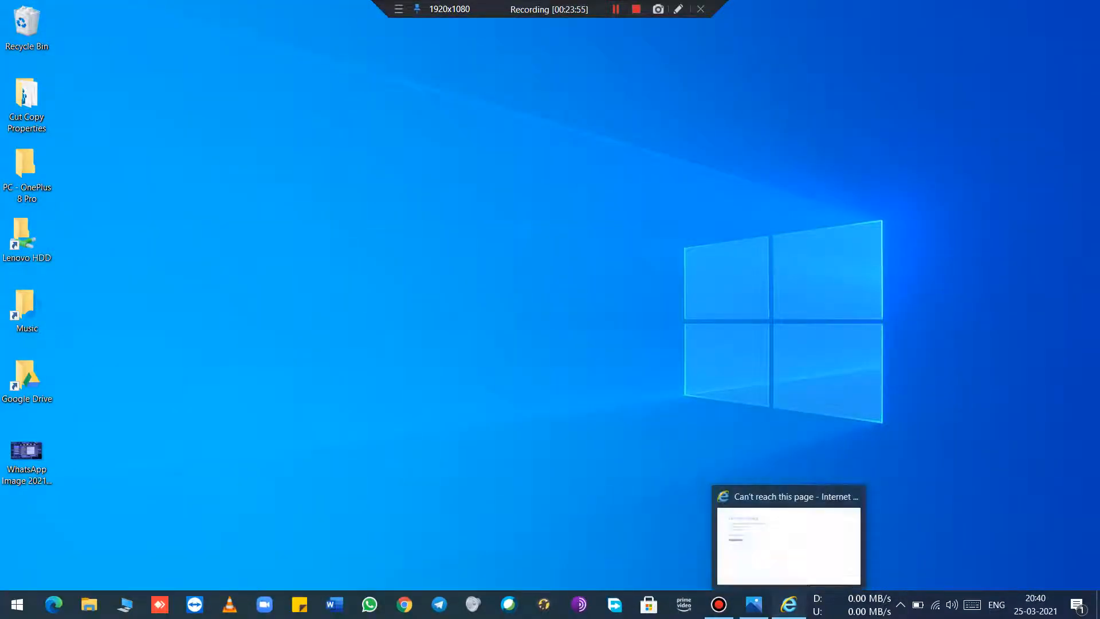
{"action": "left_click", "coordinate": [788, 604]}
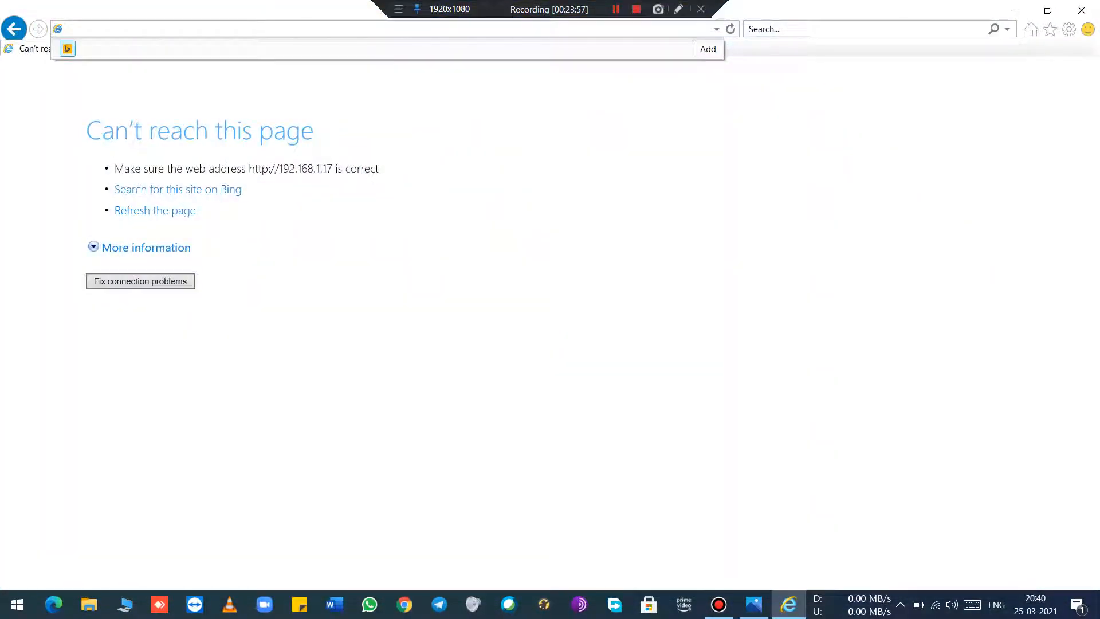
{"action": "left_click", "coordinate": [13, 29]}
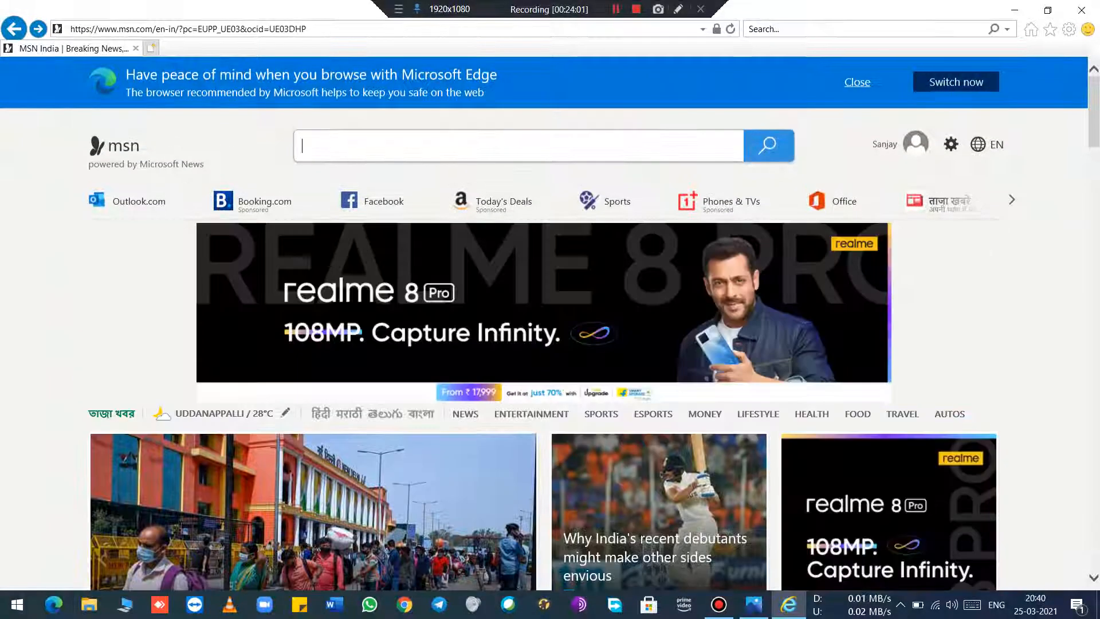
Step: Enter the DVR's ddns.net host name as the web address
{"action": "left_click", "coordinate": [241, 29]}
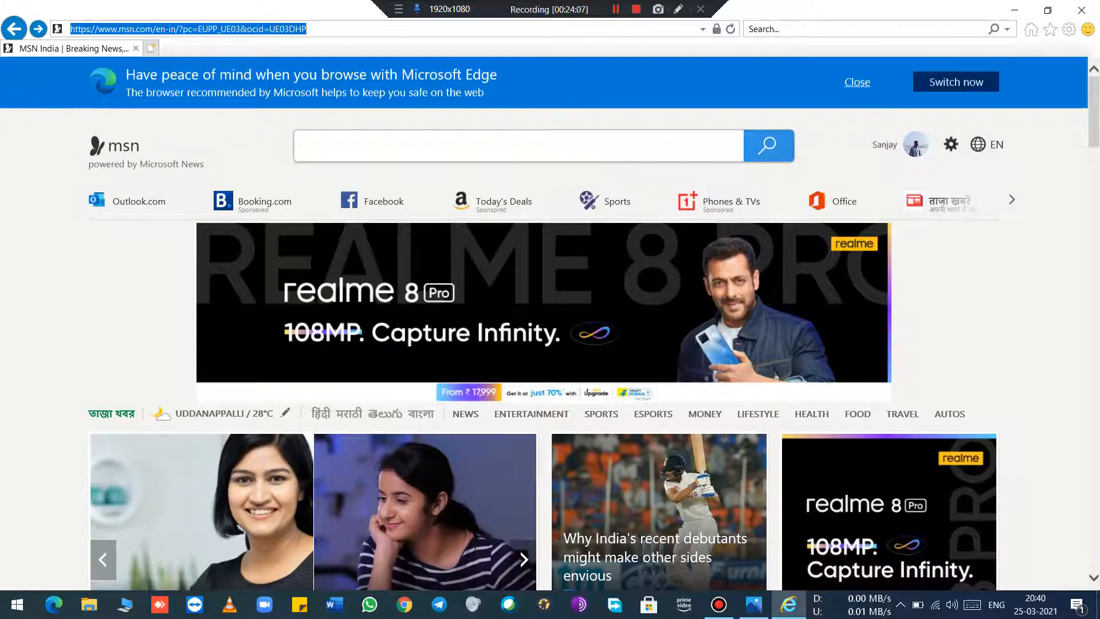
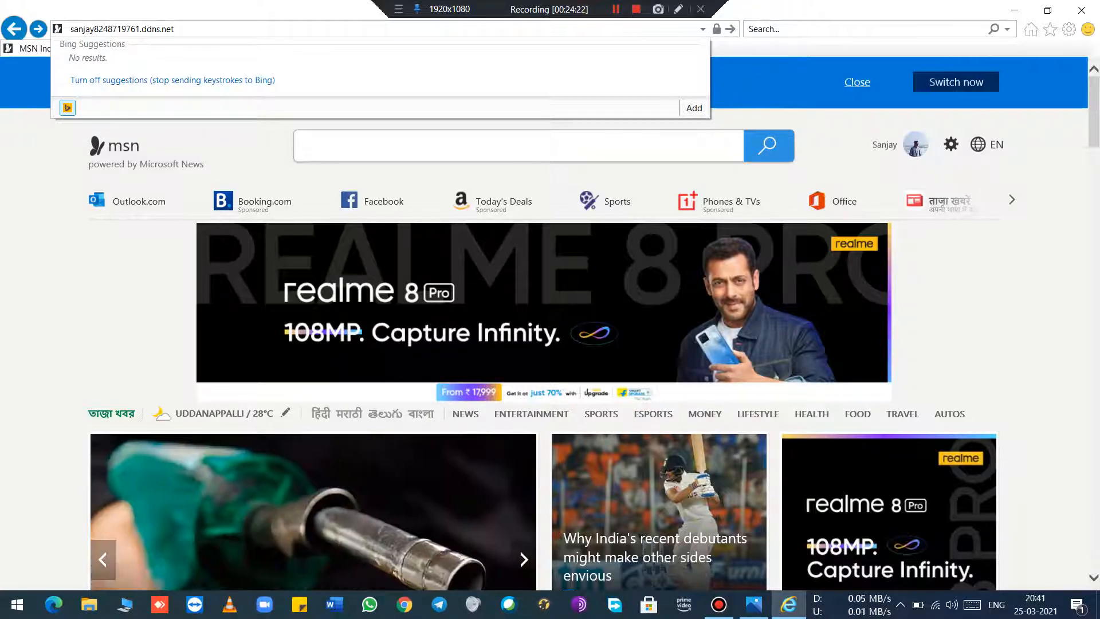
Step: Highlight the custom part of the ddns.net host name and load the address
{"action": "key", "text": "Left"}
{"action": "key", "text": "Left"}
{"action": "key", "text": "Left"}
{"action": "key", "text": "Left"}
{"action": "key", "text": "Left"}
{"action": "key", "text": "Left"}
{"action": "key", "text": "Left"}
{"action": "key", "text": "Left"}
{"action": "key", "text": "Left"}
{"action": "key", "text": "shift+Left"}
{"action": "key", "text": "shift+Left"}
{"action": "key", "text": "shift+Left"}
{"action": "key", "text": "shift+Left"}
{"action": "key", "text": "shift+Left"}
{"action": "key", "text": "shift+Left"}
{"action": "key", "text": "shift+Left"}
{"action": "key", "text": "shift+Left"}
{"action": "key", "text": "shift+Left"}
{"action": "key", "text": "shift+Left"}
{"action": "key", "text": "shift+Left"}
{"action": "key", "text": "shift+Left"}
{"action": "key", "text": "shift+Left"}
{"action": "key", "text": "shift+Left"}
{"action": "key", "text": "shift+Left"}
{"action": "key", "text": "shift+Left"}
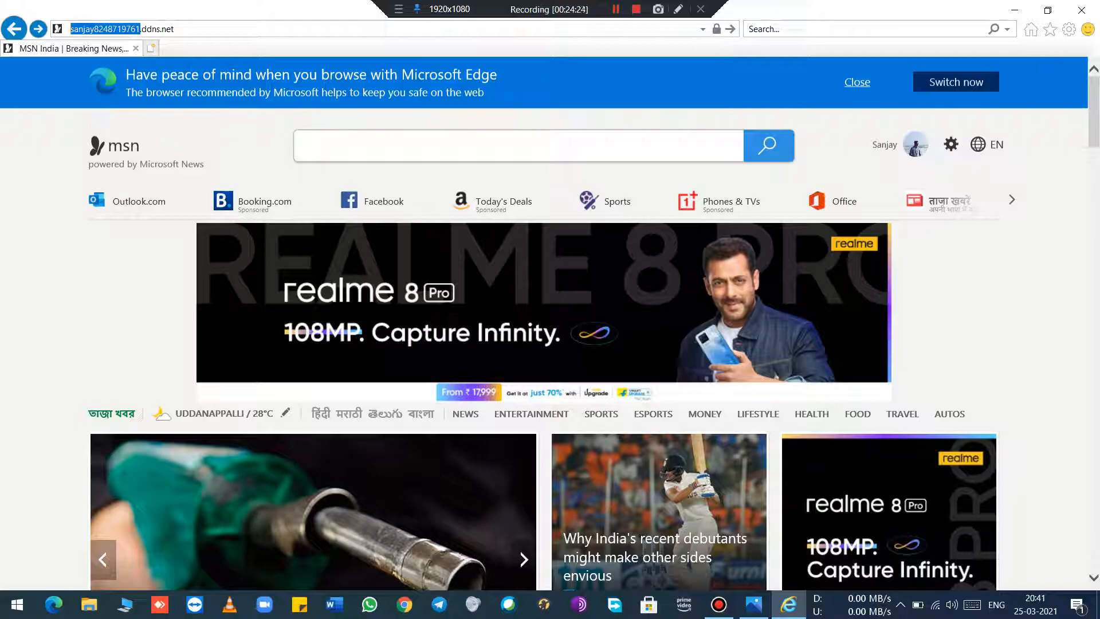
{"action": "left_click", "coordinate": [166, 28]}
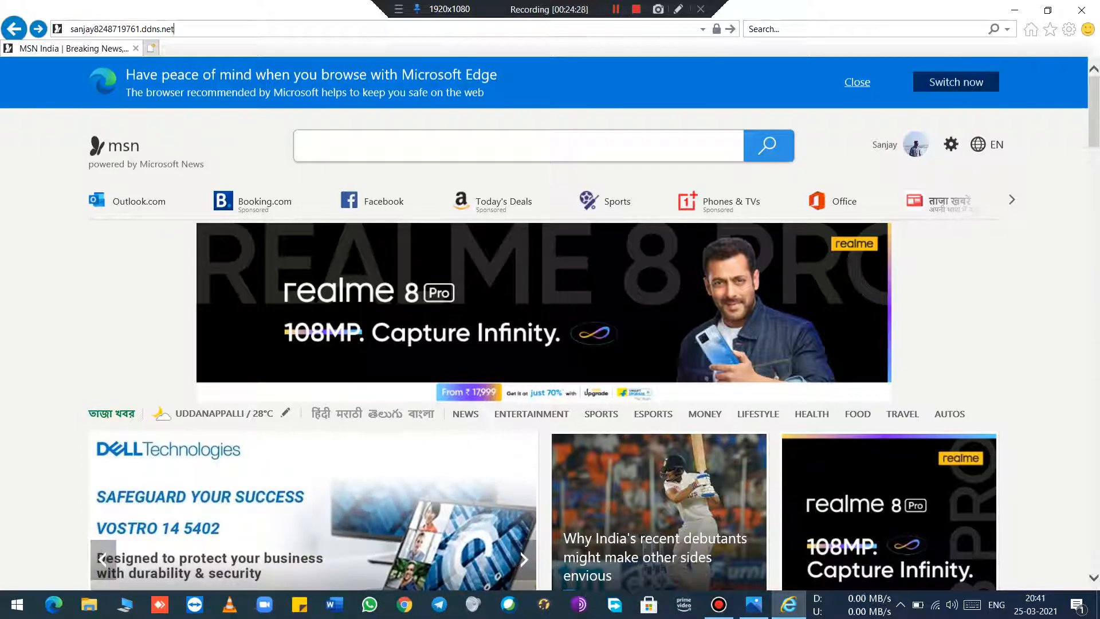
{"action": "key", "text": "Return"}
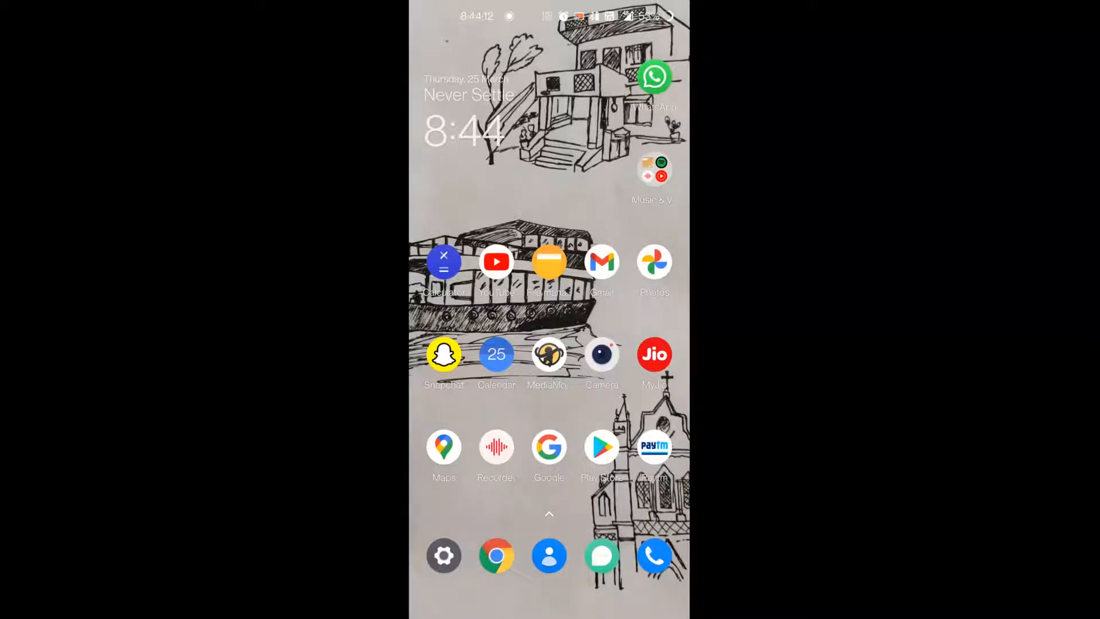
Step: Switch to the Play Store on the phone and search for "qmeye"
{"action": "left_click", "coordinate": [601, 446]}
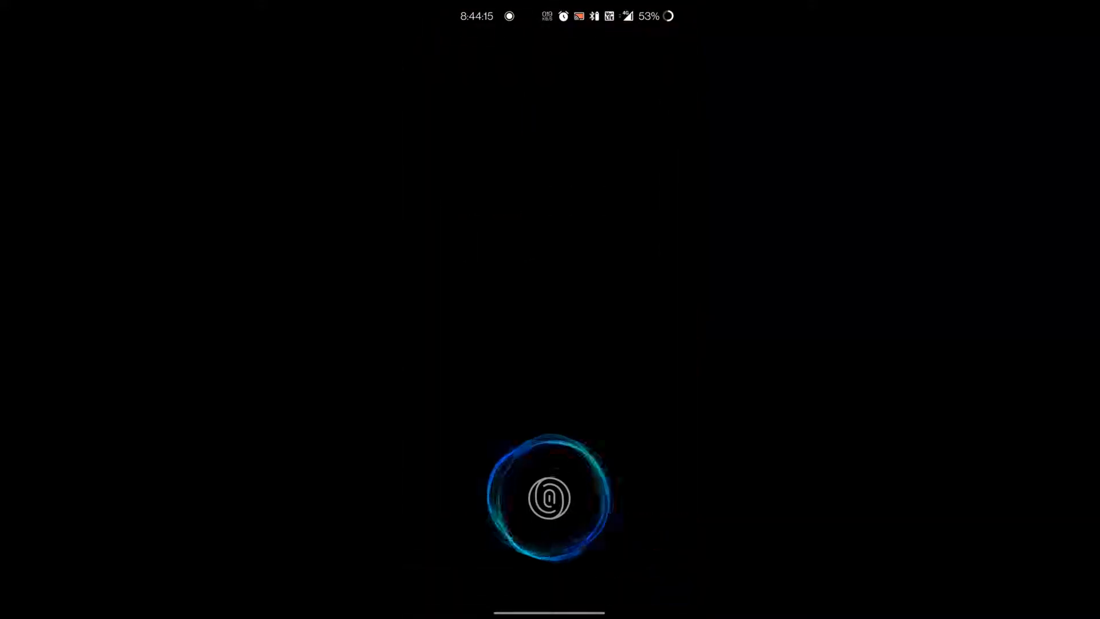
{"action": "left_click", "coordinate": [588, 50]}
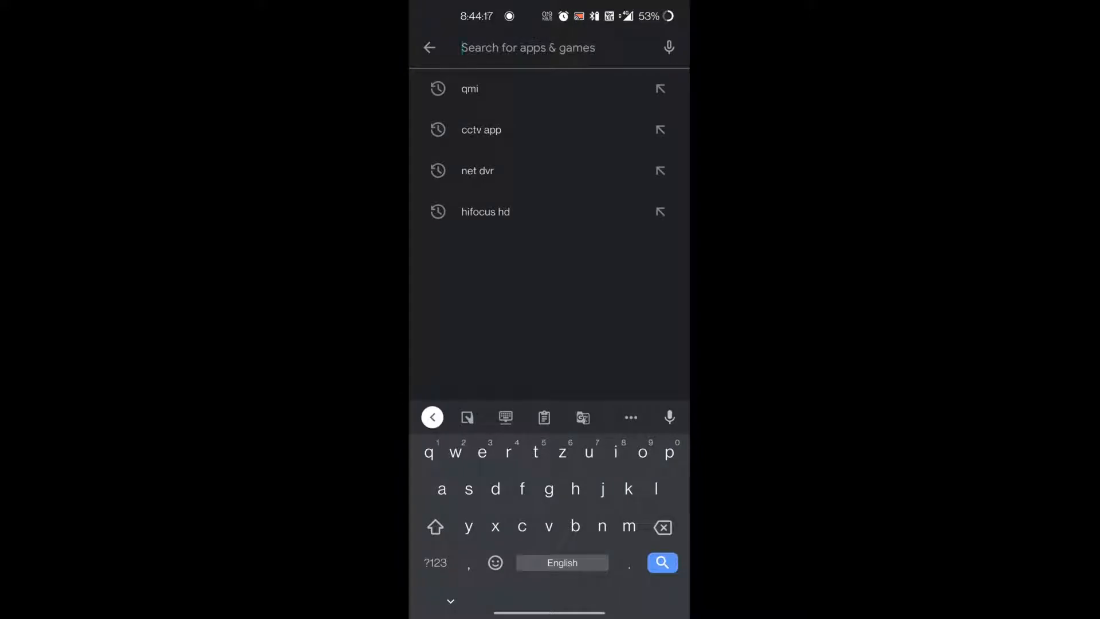
{"action": "type", "text": "qmeye"}
{"action": "key", "text": "Return"}
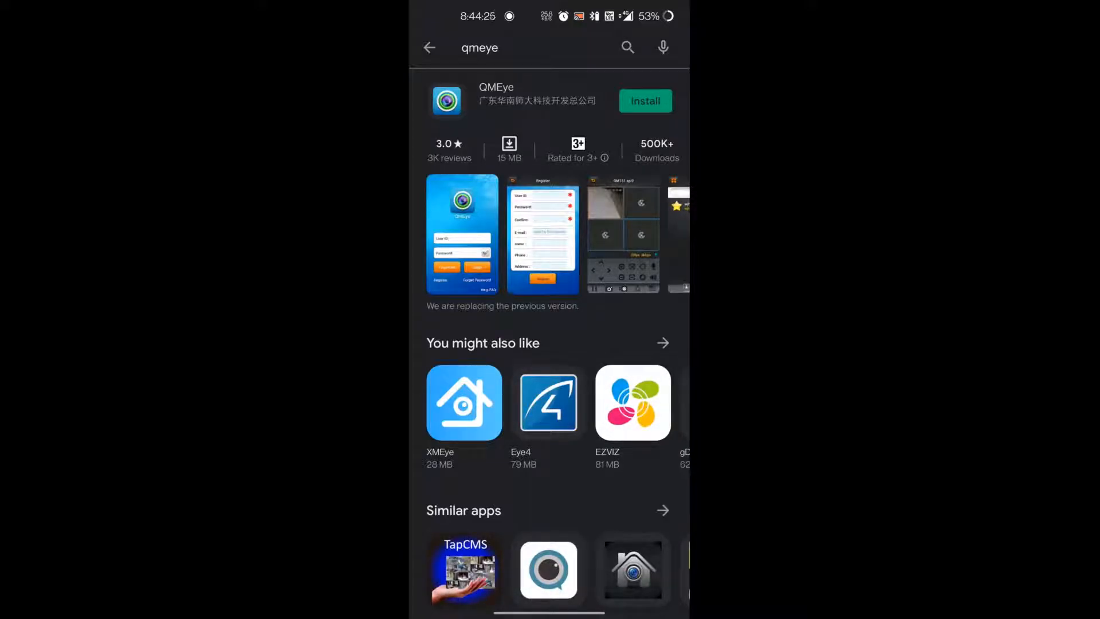
Step: Install QMEye, accepting its access permissions, and open its store page
{"action": "left_click", "coordinate": [646, 101]}
{"action": "left_click", "coordinate": [630, 476]}
{"action": "left_click", "coordinate": [646, 99]}
{"action": "left_click", "coordinate": [634, 496]}
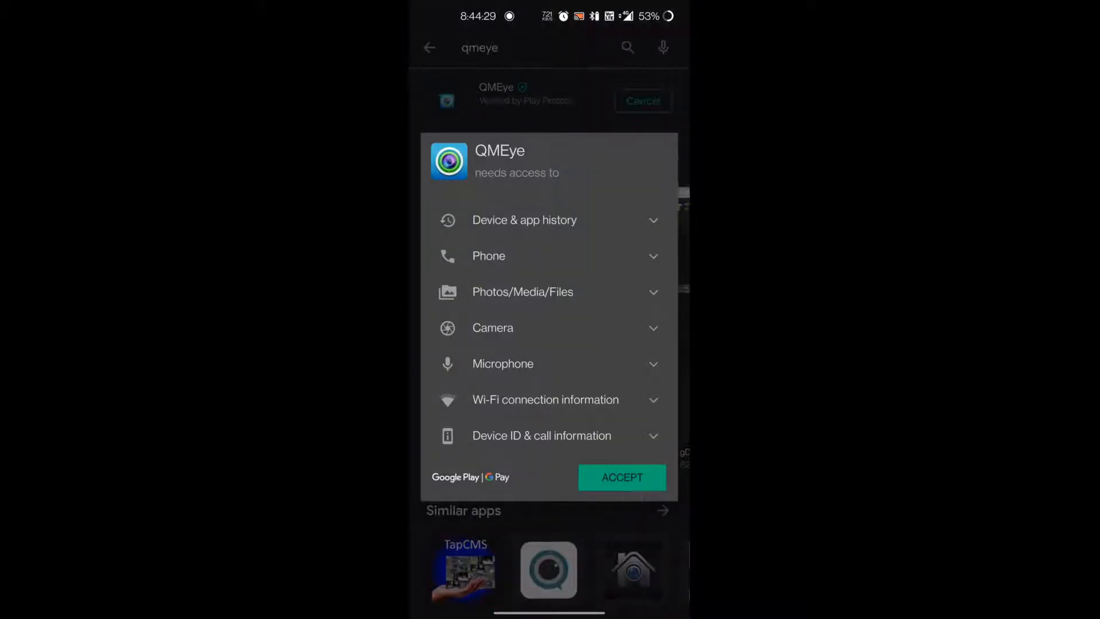
{"action": "left_click", "coordinate": [596, 323]}
{"action": "left_click", "coordinate": [662, 81]}
{"action": "left_click", "coordinate": [646, 107]}
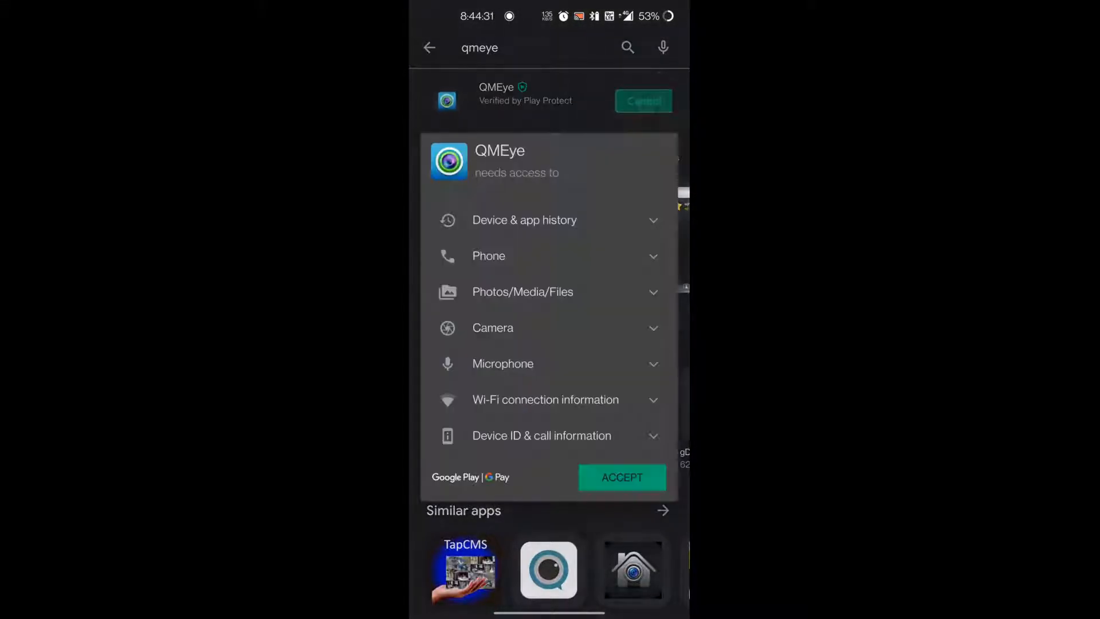
{"action": "left_click", "coordinate": [576, 483]}
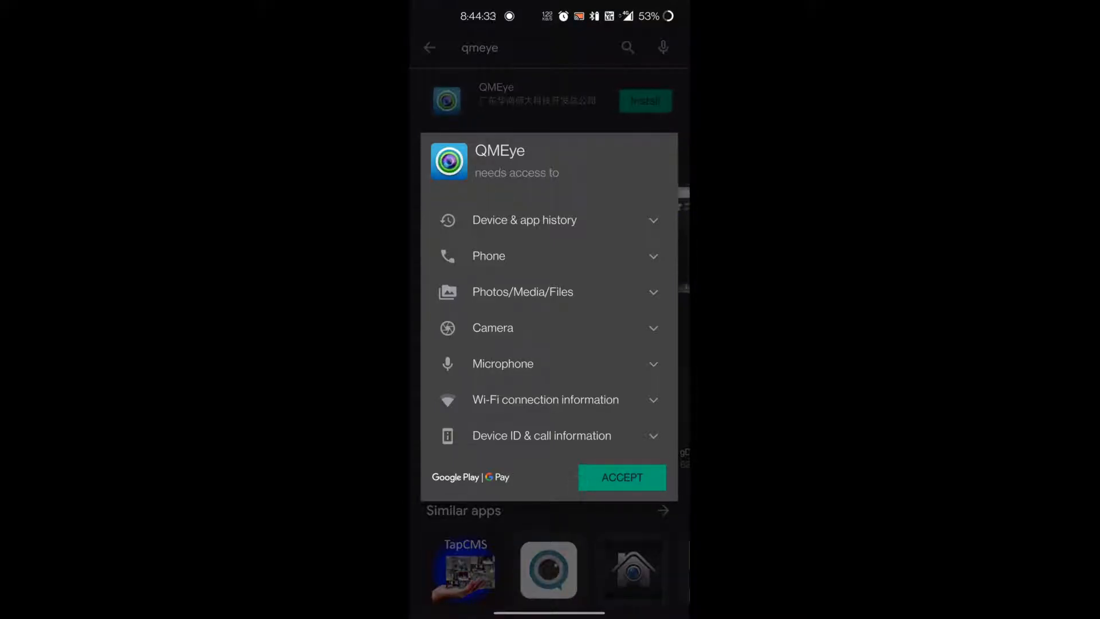
{"action": "left_click", "coordinate": [672, 360]}
{"action": "left_click", "coordinate": [630, 472]}
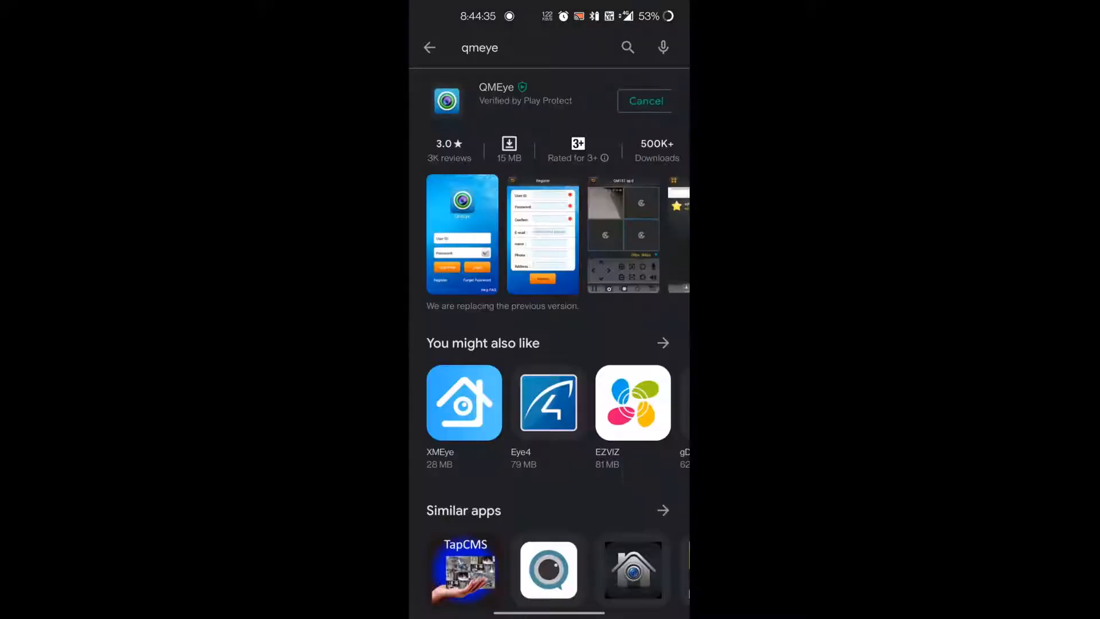
{"action": "left_click", "coordinate": [553, 107]}
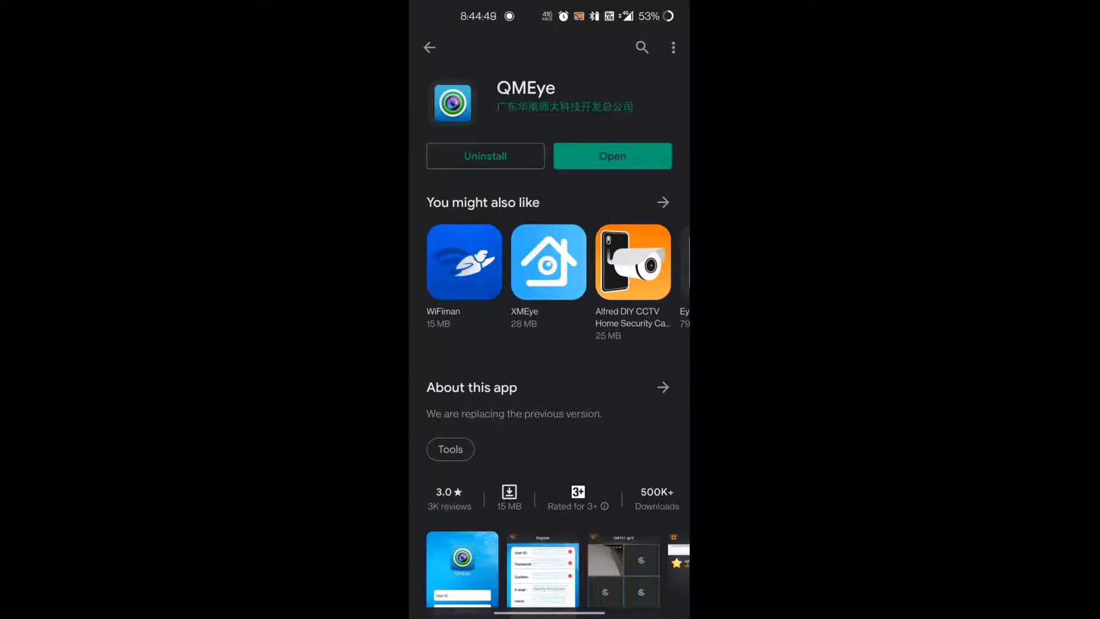
Step: Launch QMEye, accept its permission and older-version prompts, and enter with LoginFree
{"action": "left_click", "coordinate": [612, 156]}
{"action": "left_click", "coordinate": [653, 586]}
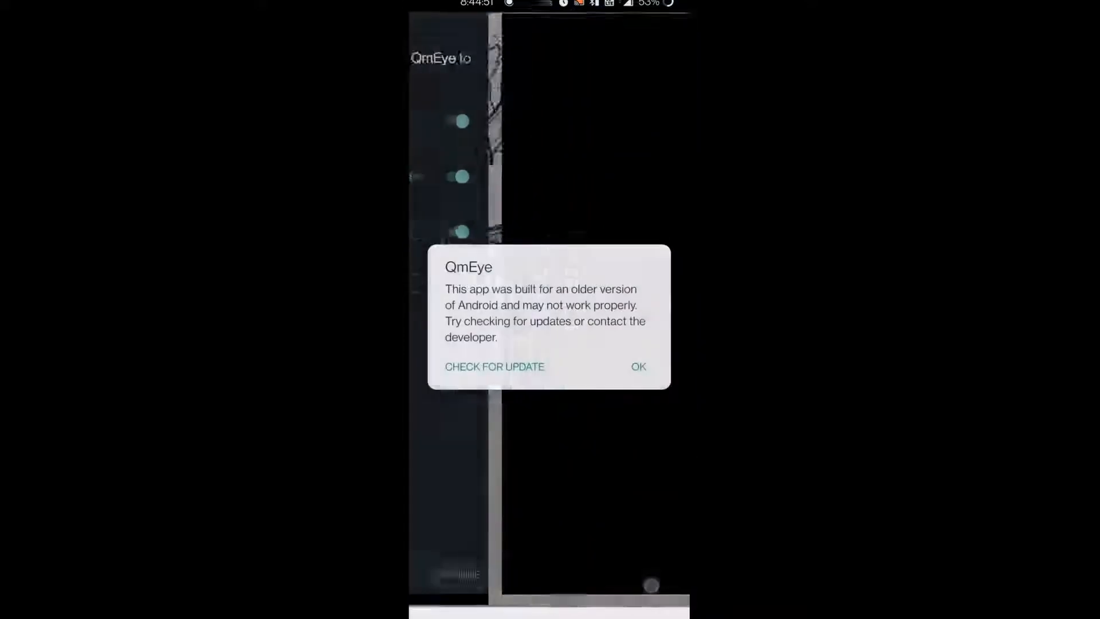
{"action": "left_click", "coordinate": [638, 366]}
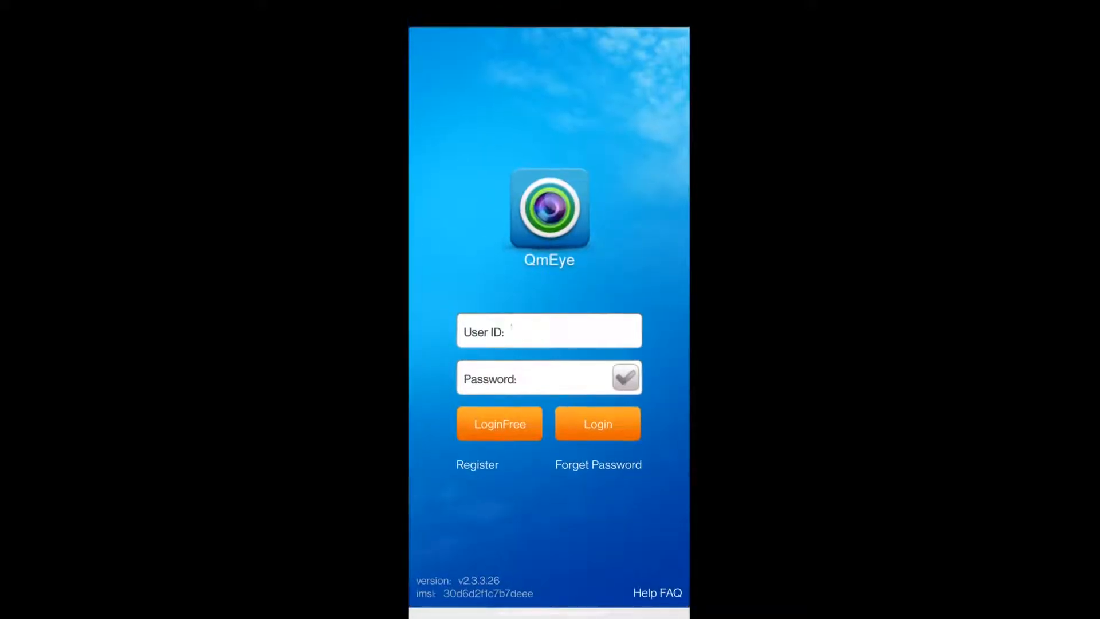
{"action": "left_click", "coordinate": [504, 427]}
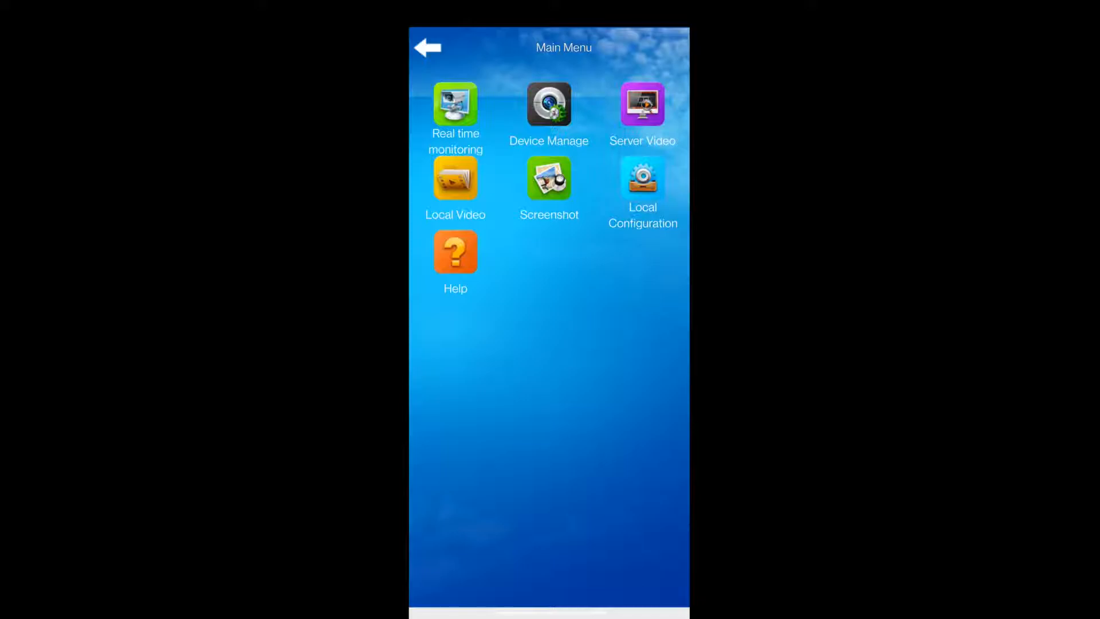
Step: Search for devices on the network from Device Manage and return to the device list
{"action": "left_click", "coordinate": [549, 114]}
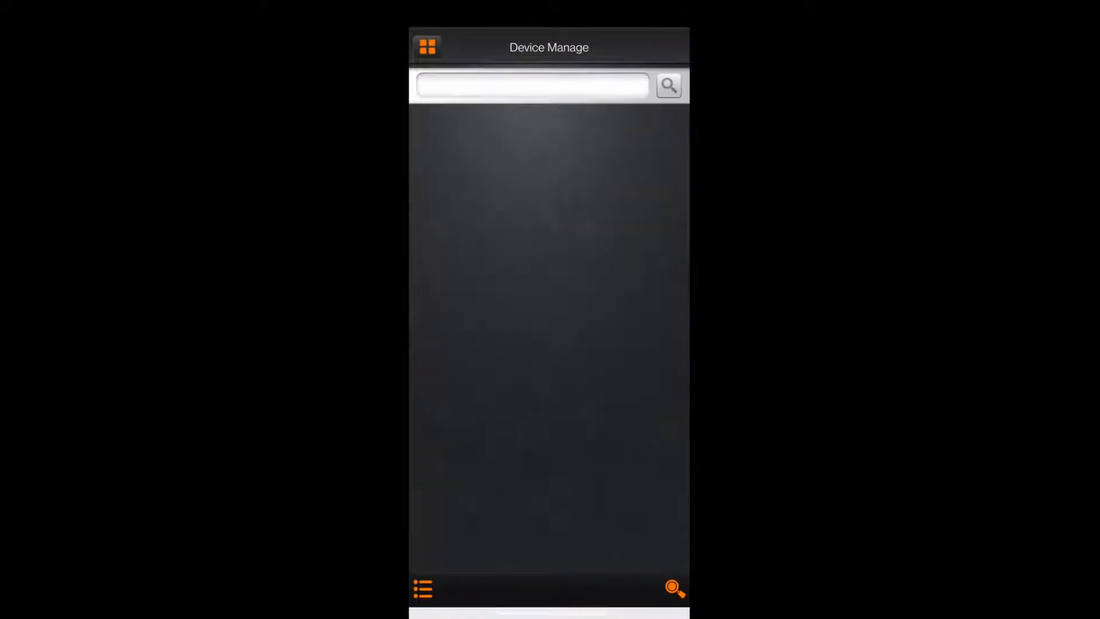
{"action": "left_click", "coordinate": [675, 588]}
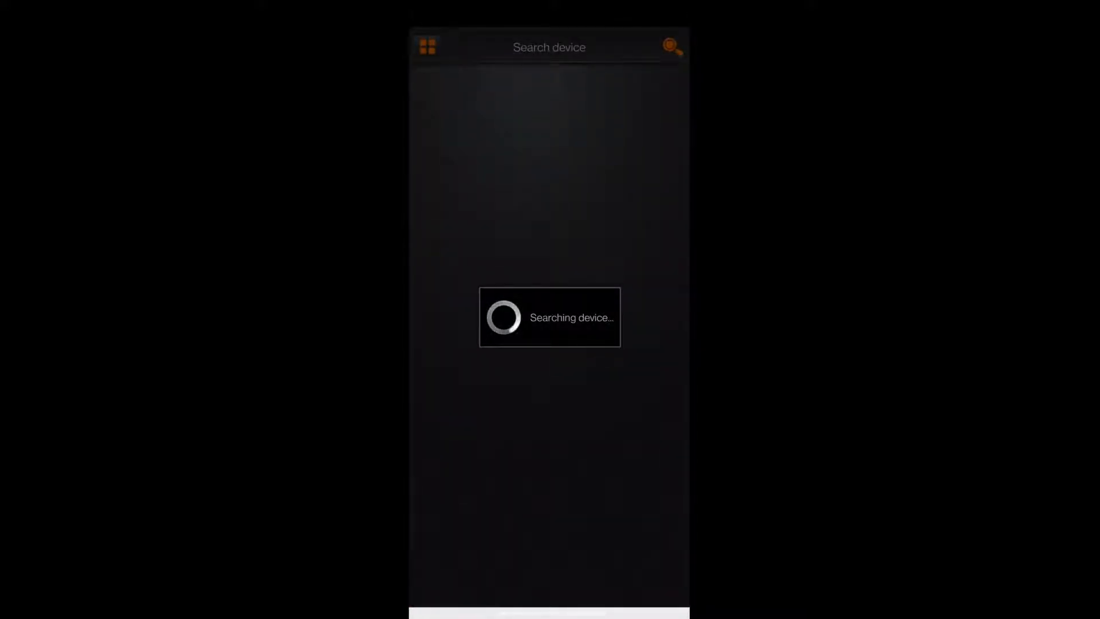
{"action": "left_click_drag", "start_coordinate": [640, 4], "coordinate": [637, 91]}
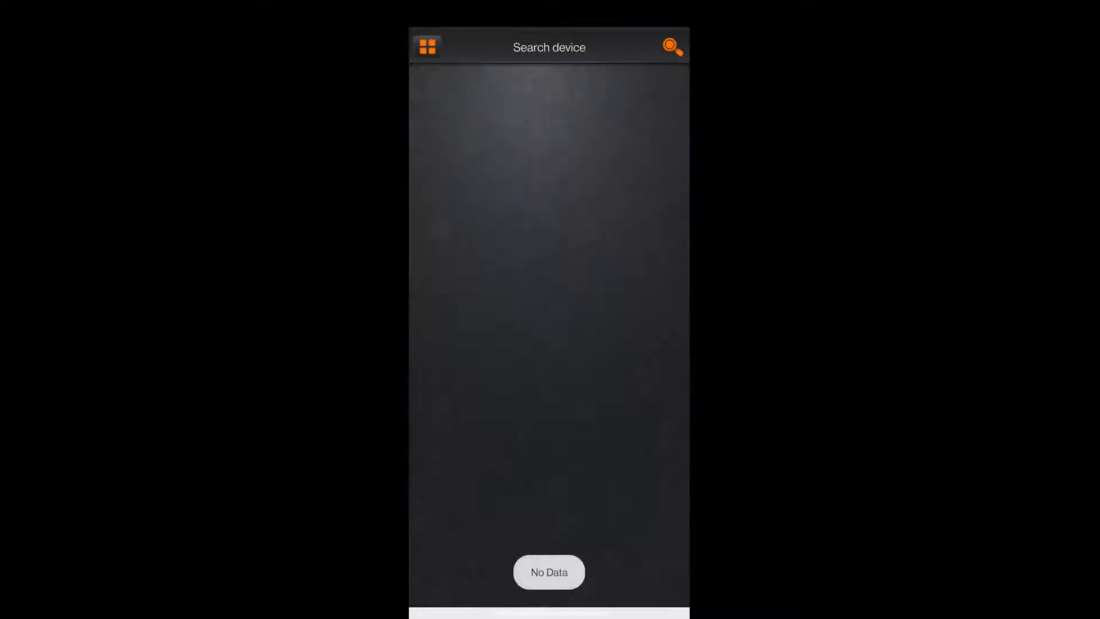
{"action": "left_click", "coordinate": [427, 47]}
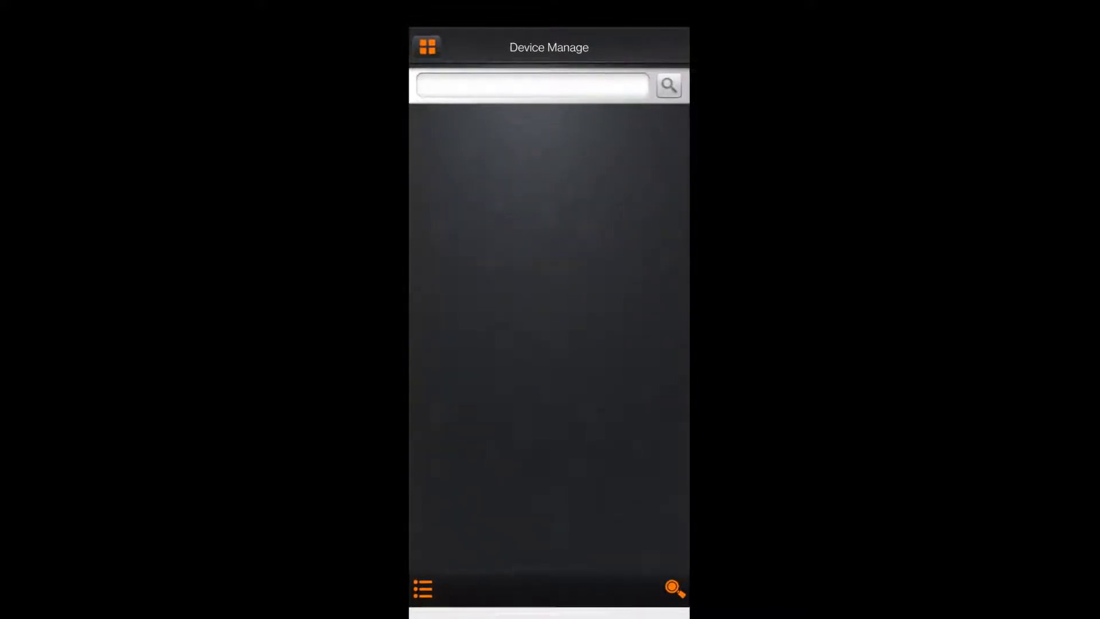
Step: Start adding a new device with Address as the link mode and CCTV as its alias
{"action": "left_click", "coordinate": [422, 588]}
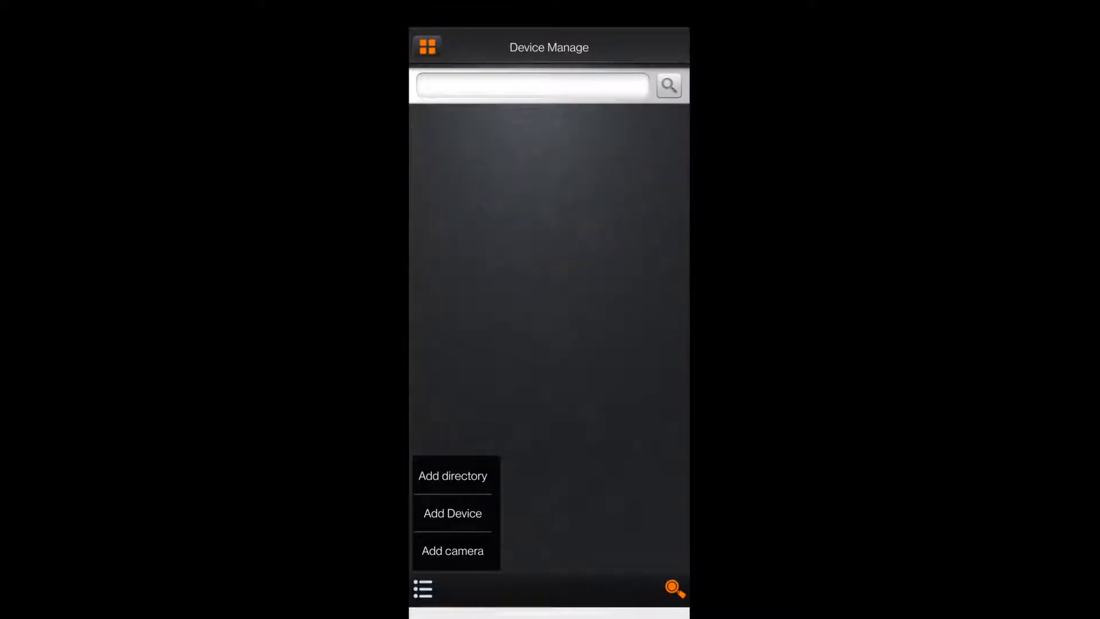
{"action": "left_click", "coordinate": [465, 510]}
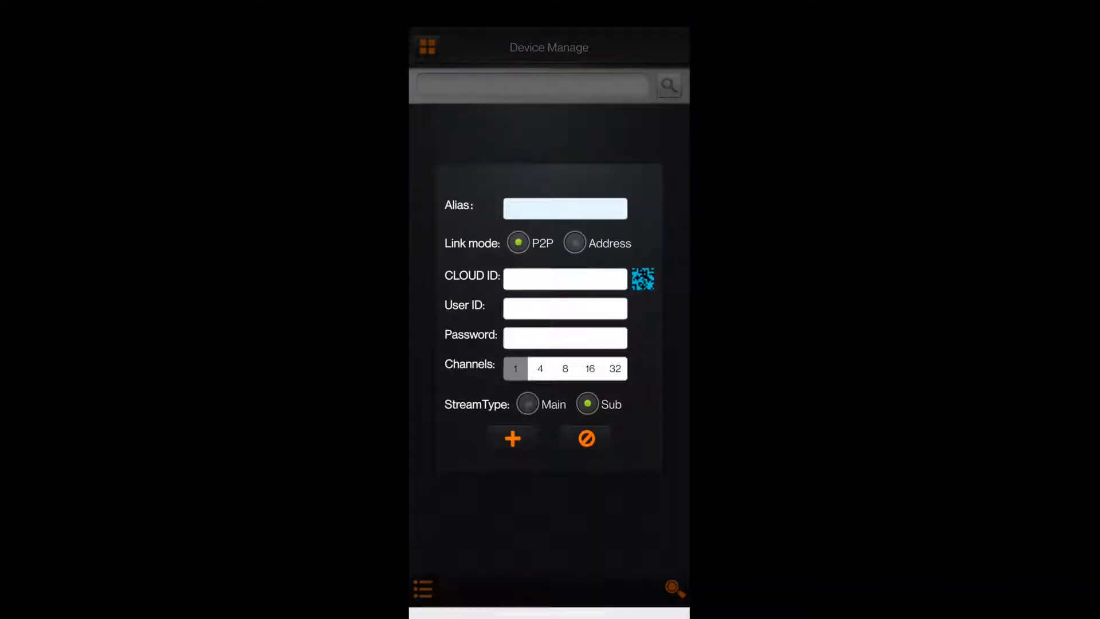
{"action": "left_click", "coordinate": [575, 243]}
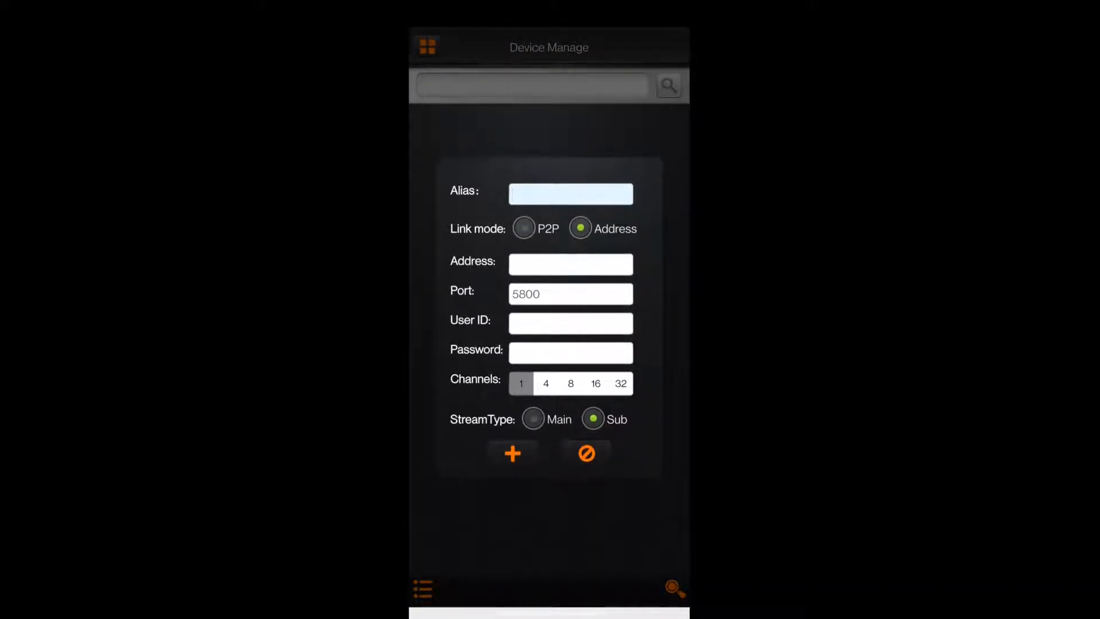
{"action": "left_click", "coordinate": [435, 526]}
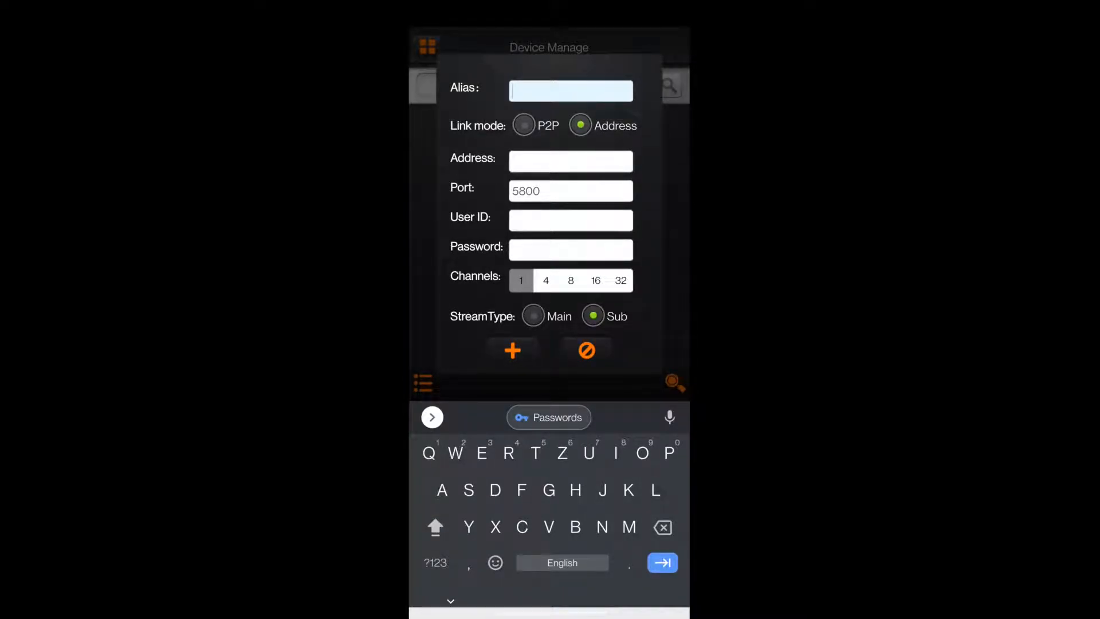
{"action": "type", "text": "CCTV"}
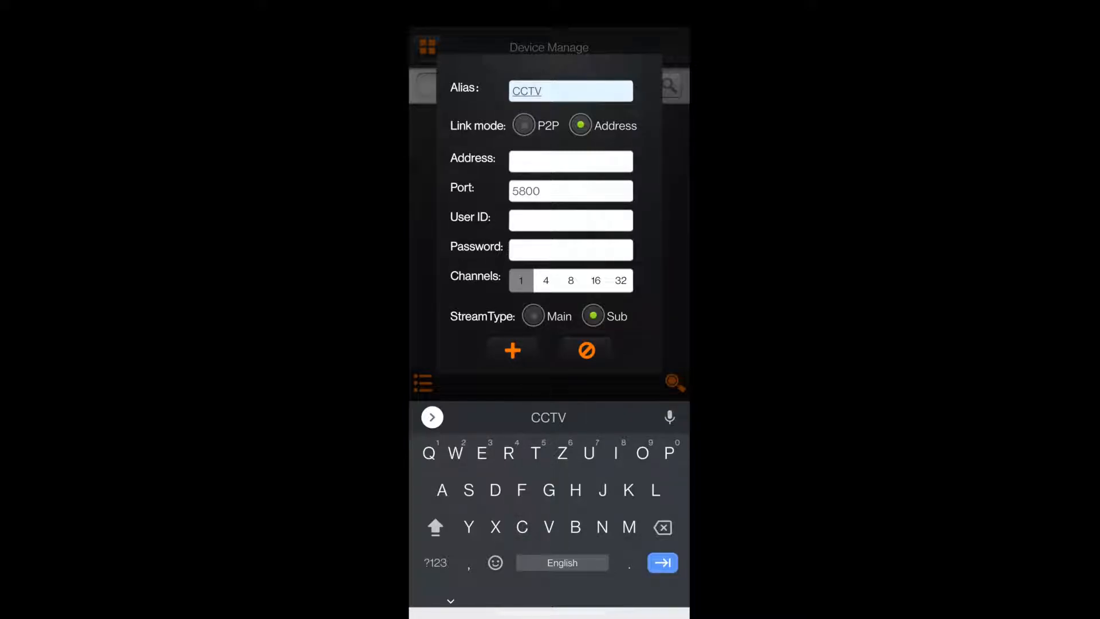
Step: Enter the DVR's personal ddns.net hostname as the new device's address
{"action": "left_click", "coordinate": [570, 162]}
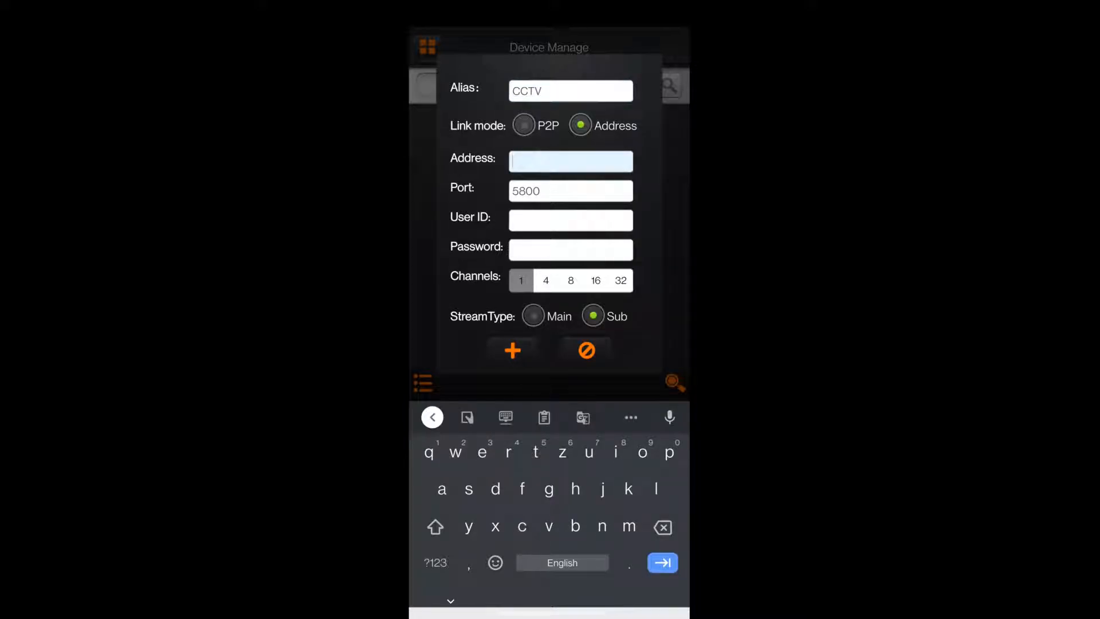
{"action": "type", "text": "sanja"}
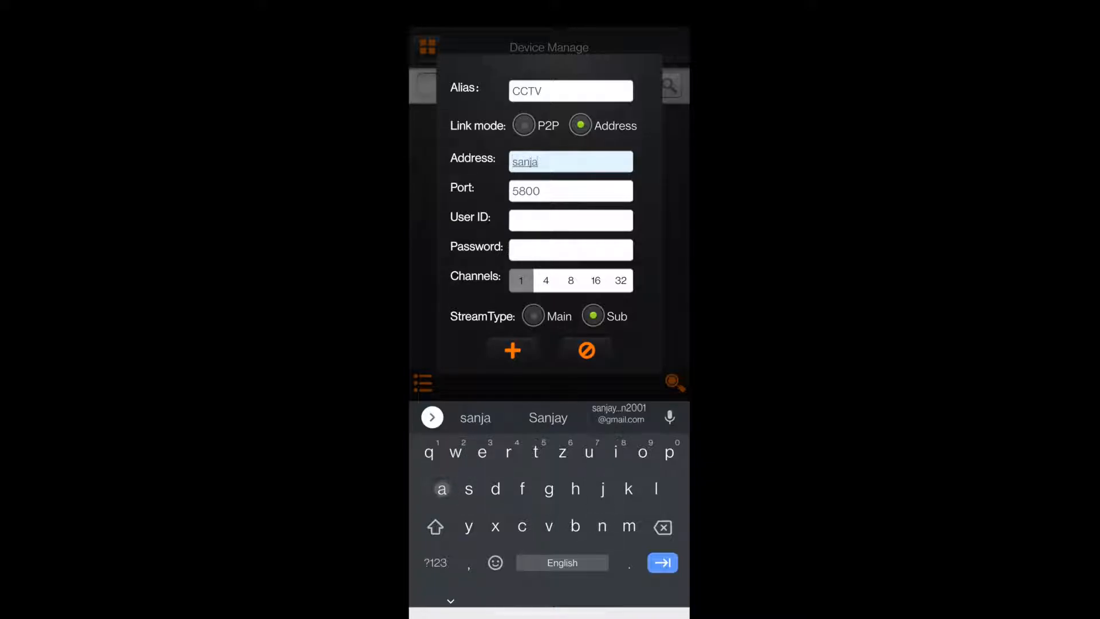
{"action": "type", "text": "y"}
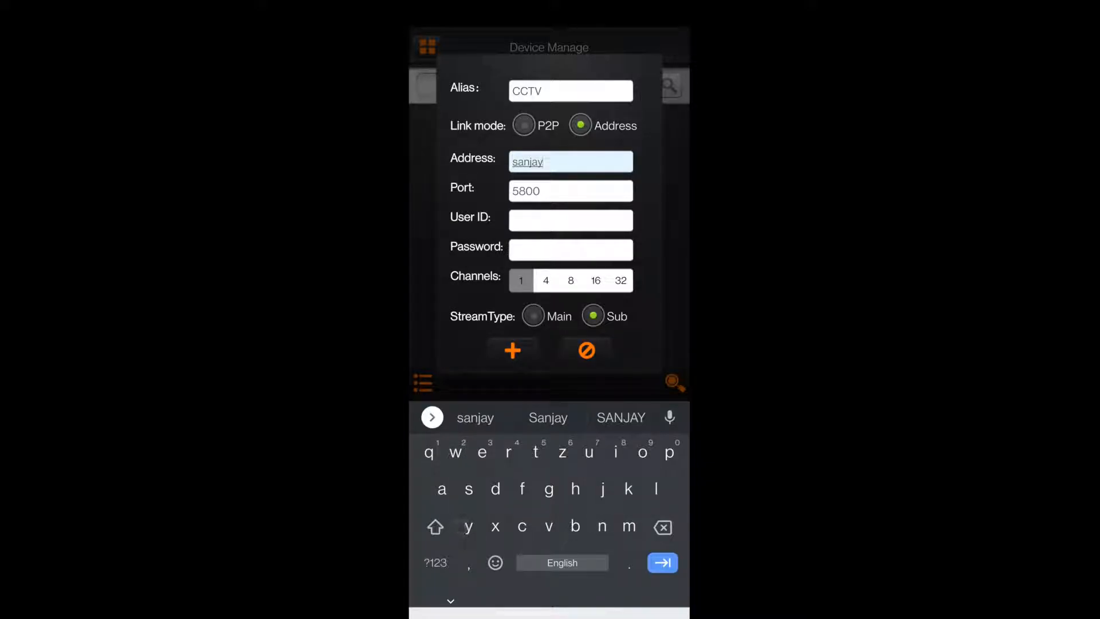
{"action": "left_click", "coordinate": [435, 562]}
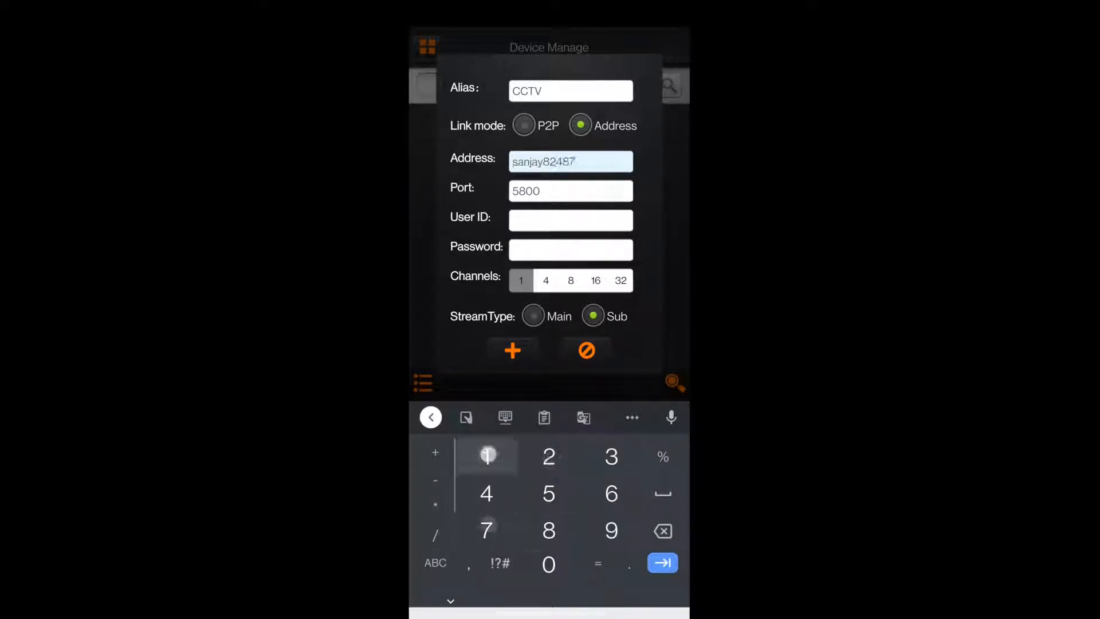
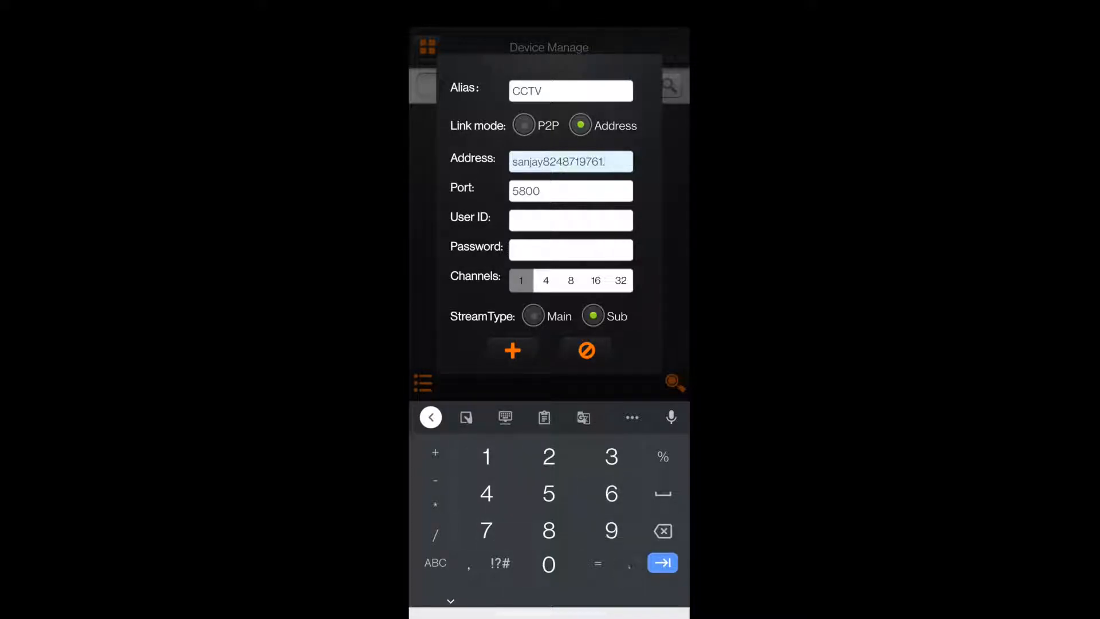
{"action": "left_click", "coordinate": [436, 562]}
{"action": "type", "text": "ddn"}
{"action": "key", "text": "BackSpace"}
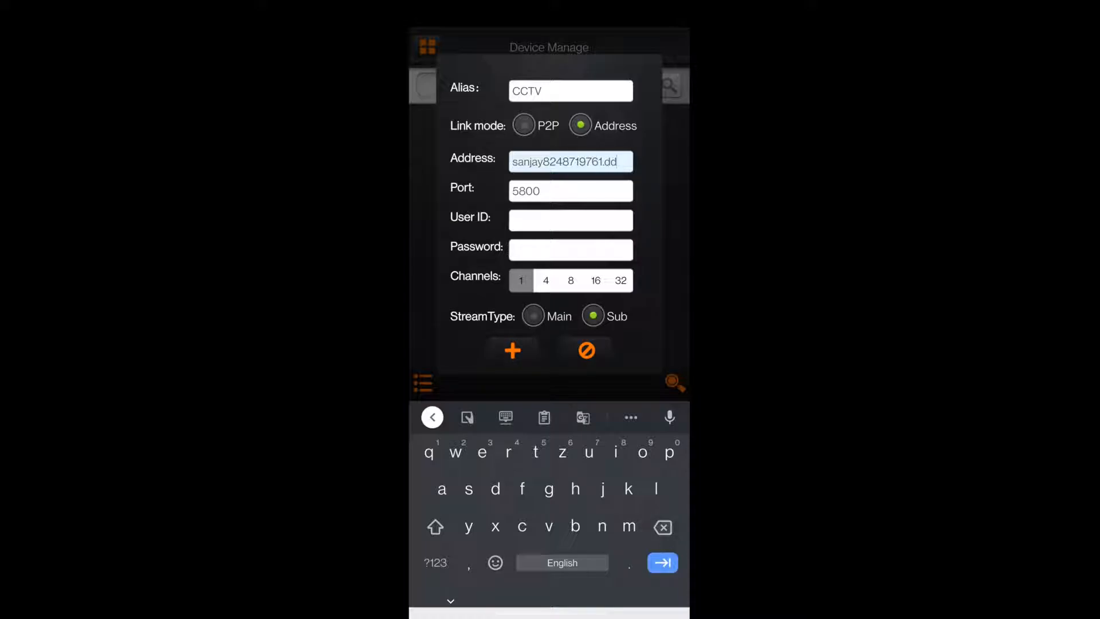
{"action": "type", "text": "ns.net"}
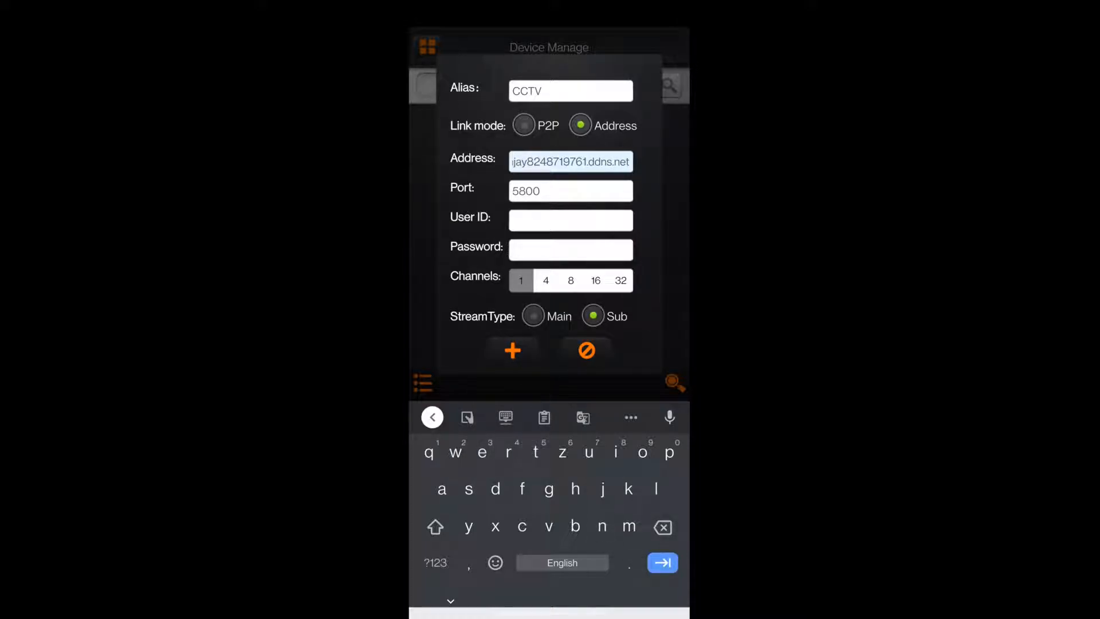
Step: Clear the default port number of the new device
{"action": "left_click", "coordinate": [541, 190]}
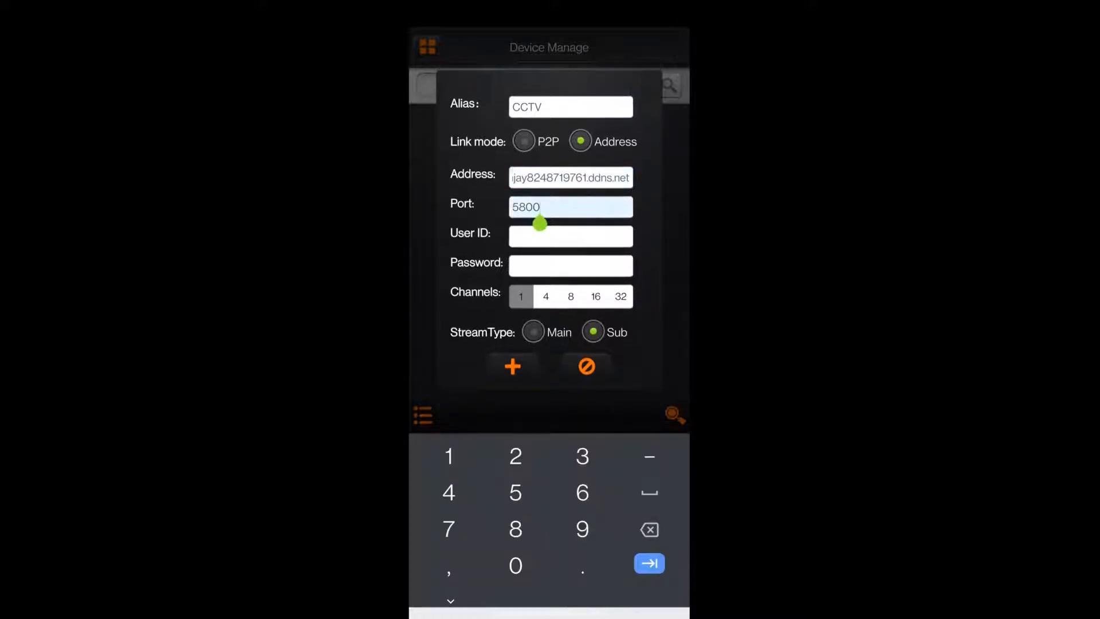
{"action": "key", "text": "BackSpace"}
{"action": "key", "text": "BackSpace"}
{"action": "key", "text": "BackSpace"}
{"action": "key", "text": "BackSpace"}
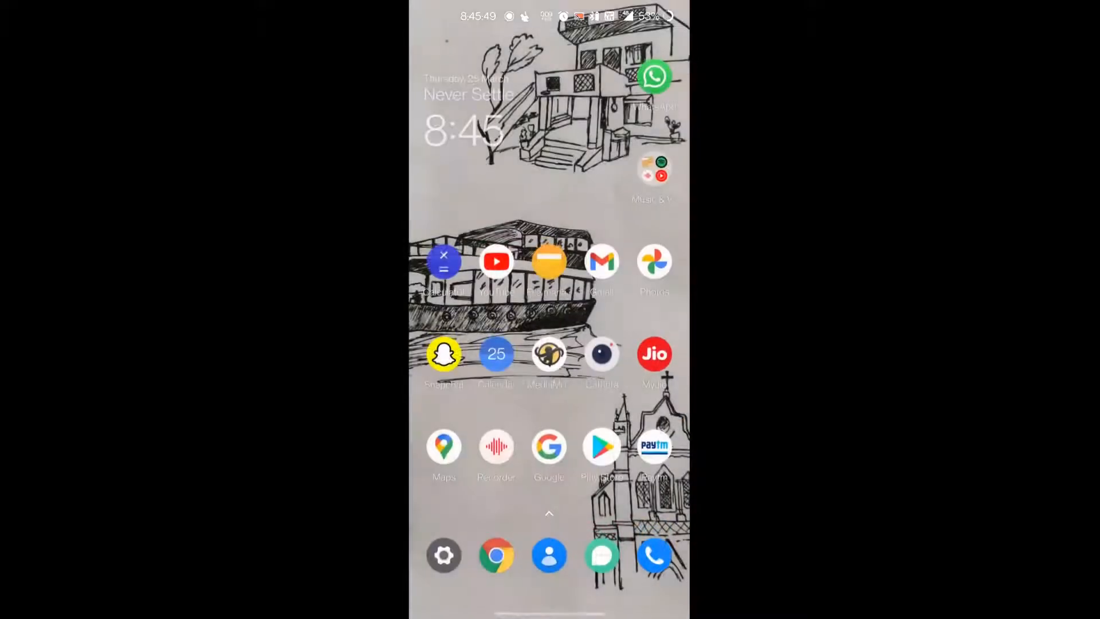
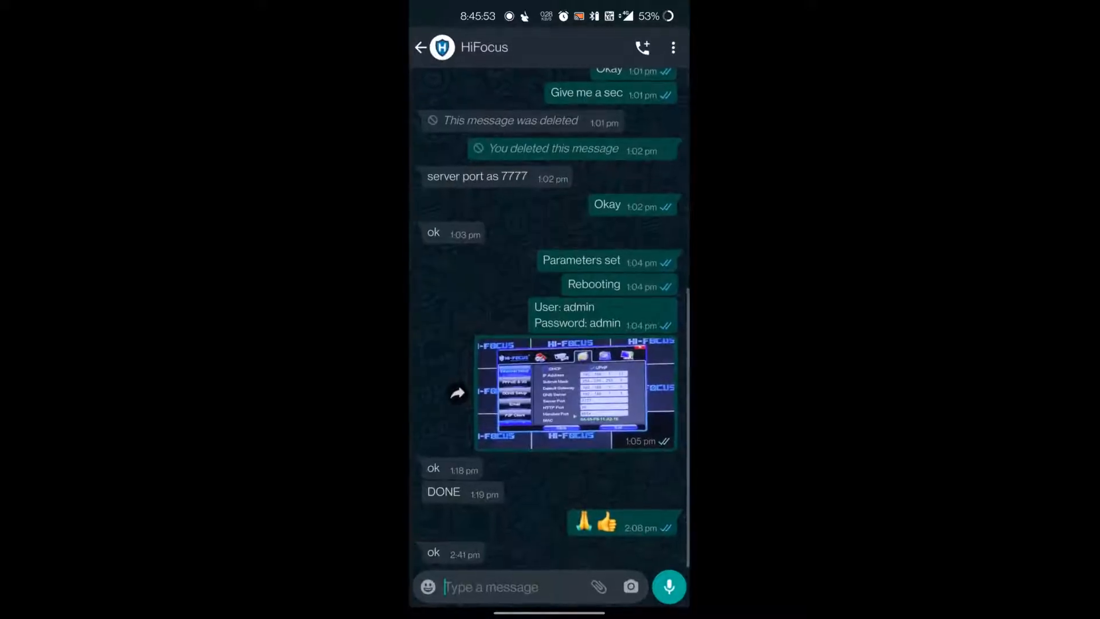
Step: Check the handset port in the DVR network settings photo in the HiFocus chat and return to the new device form
{"action": "left_click", "coordinate": [603, 411]}
{"action": "scroll", "coordinate": [555, 341], "scroll_direction": "up", "scroll_amount": 5}
{"action": "left_click_drag", "start_coordinate": [490, 449], "coordinate": [529, 441]}
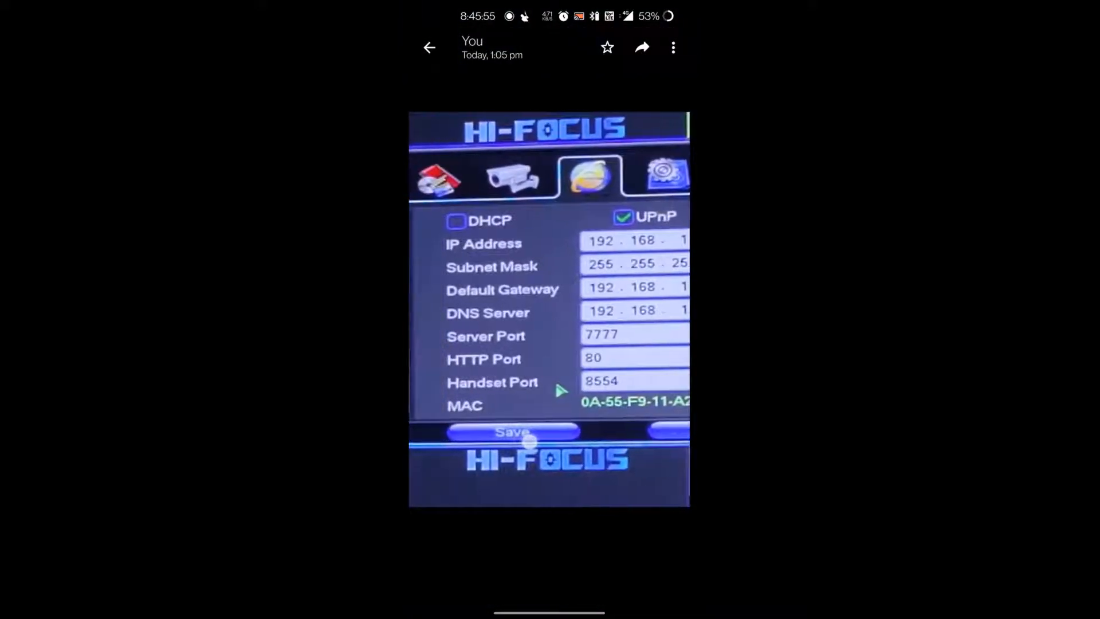
{"action": "mouse_move", "coordinate": [593, 442]}
{"action": "left_mouse_down"}
{"action": "mouse_move", "coordinate": [623, 442]}
{"action": "mouse_move", "coordinate": [578, 442]}
{"action": "left_mouse_up"}
{"action": "left_click", "coordinate": [597, 401]}
{"action": "left_click_drag", "start_coordinate": [526, 608], "coordinate": [657, 597]}
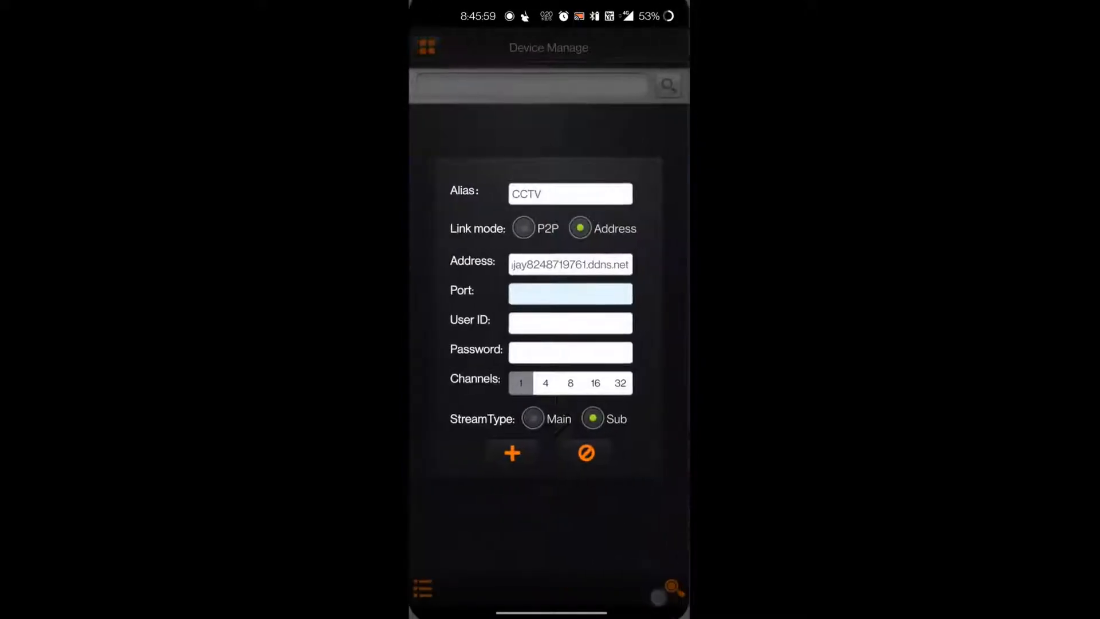
Step: Set the new device's port to 8554
{"action": "left_click", "coordinate": [584, 289]}
{"action": "type", "text": "8554"}
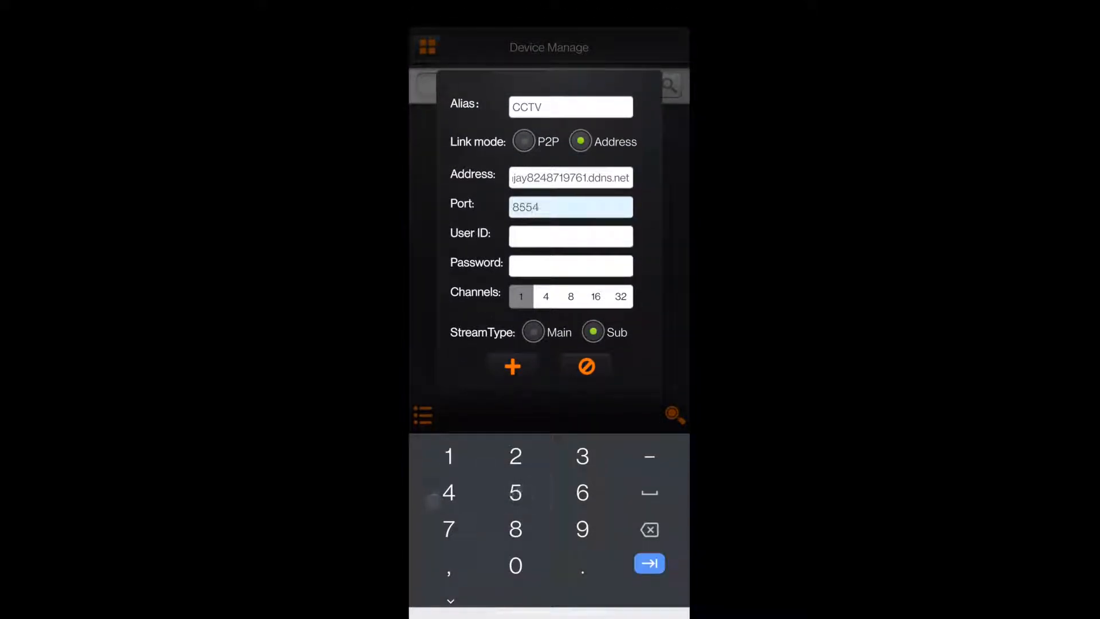
{"action": "key", "text": "Tab"}
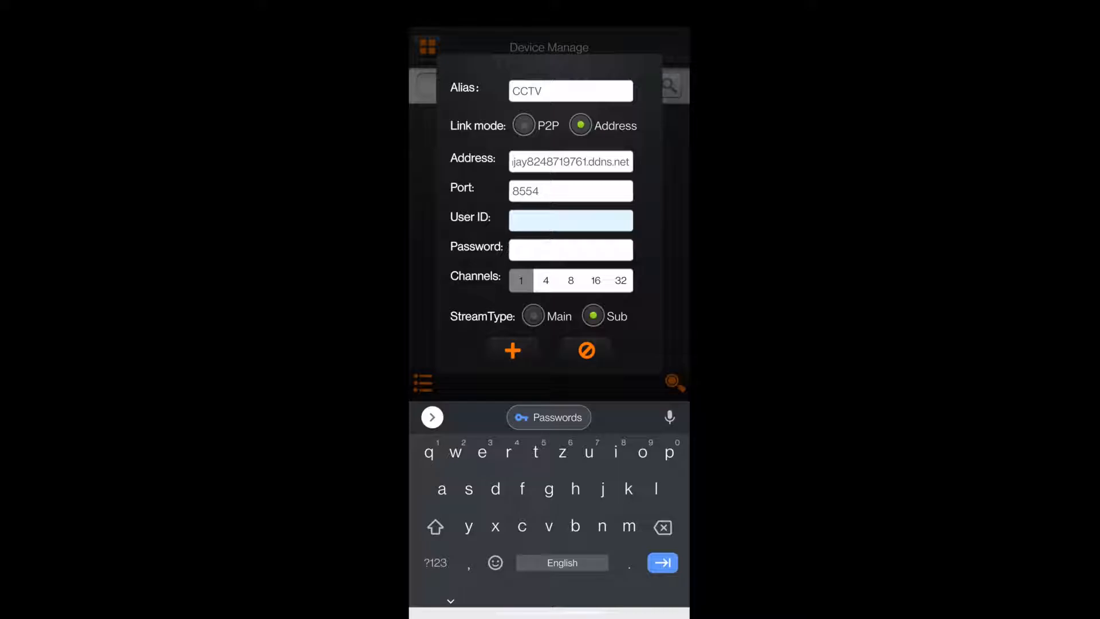
Step: Enter admin as the new device's user ID and fill in the account password
{"action": "type", "text": "ad"}
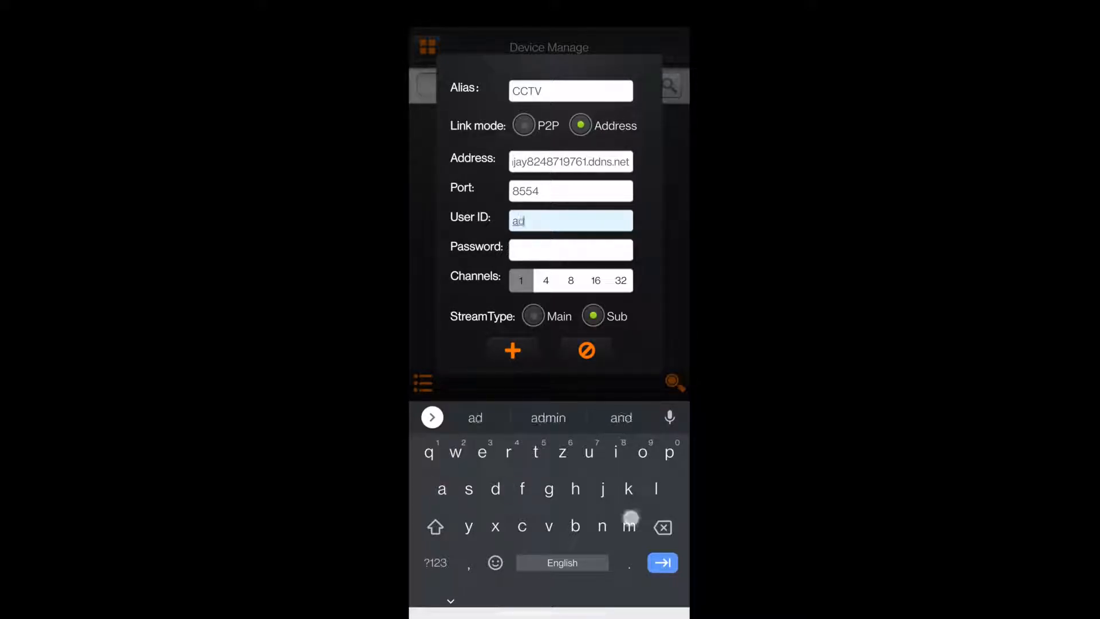
{"action": "type", "text": "min"}
{"action": "key", "text": "Tab"}
{"action": "type", "text": "a"}
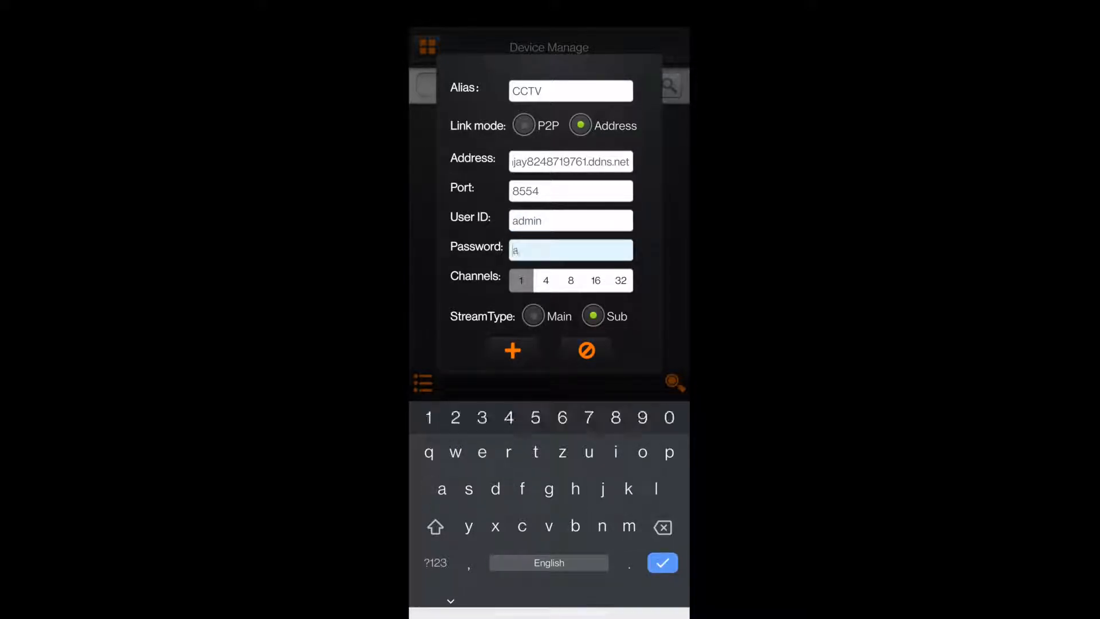
{"action": "type", "text": "dmin"}
Step: Set the device to 8 channels with the Main stream type and add it to the device list
{"action": "left_click", "coordinate": [571, 281]}
{"action": "left_click", "coordinate": [532, 315]}
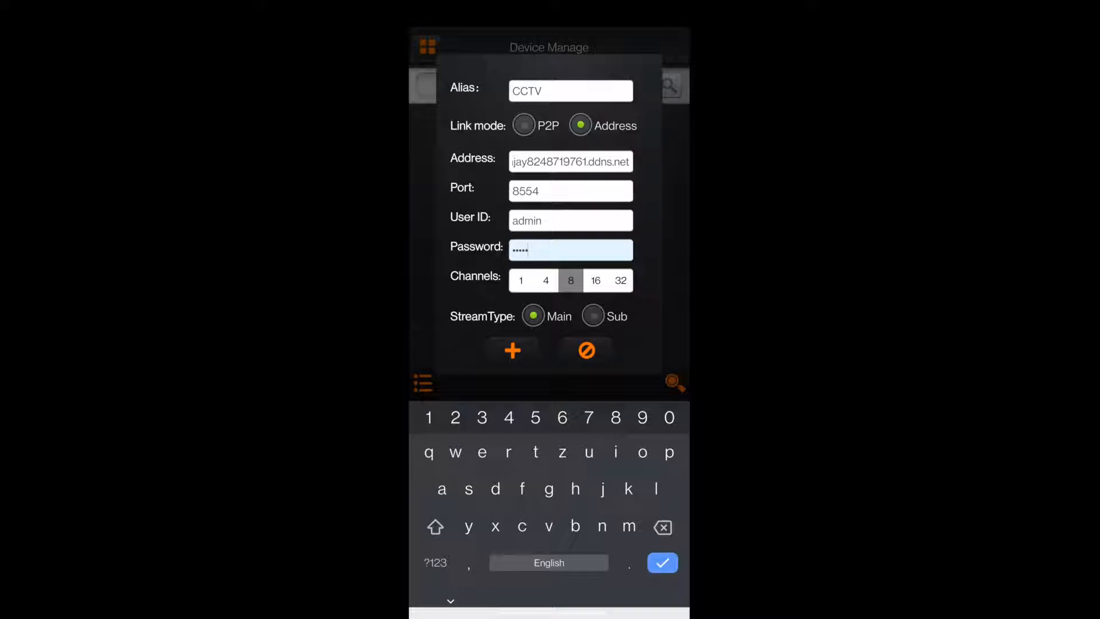
{"action": "left_click", "coordinate": [512, 350]}
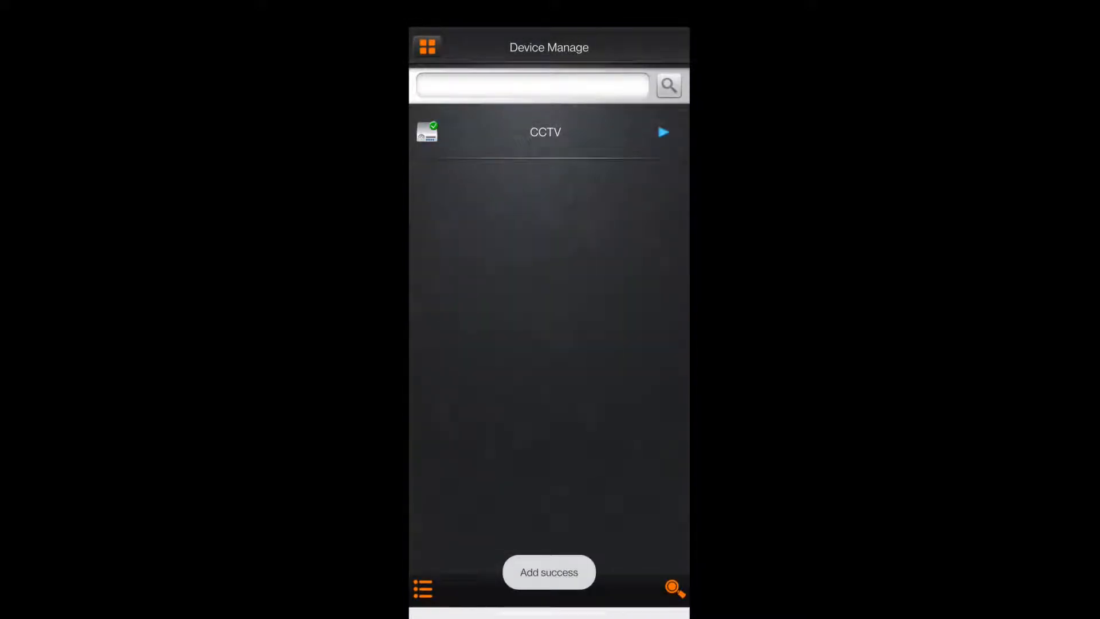
Step: Start real-time monitoring of all channels of the CCTV device and select the channel 2 view
{"action": "left_click", "coordinate": [427, 47]}
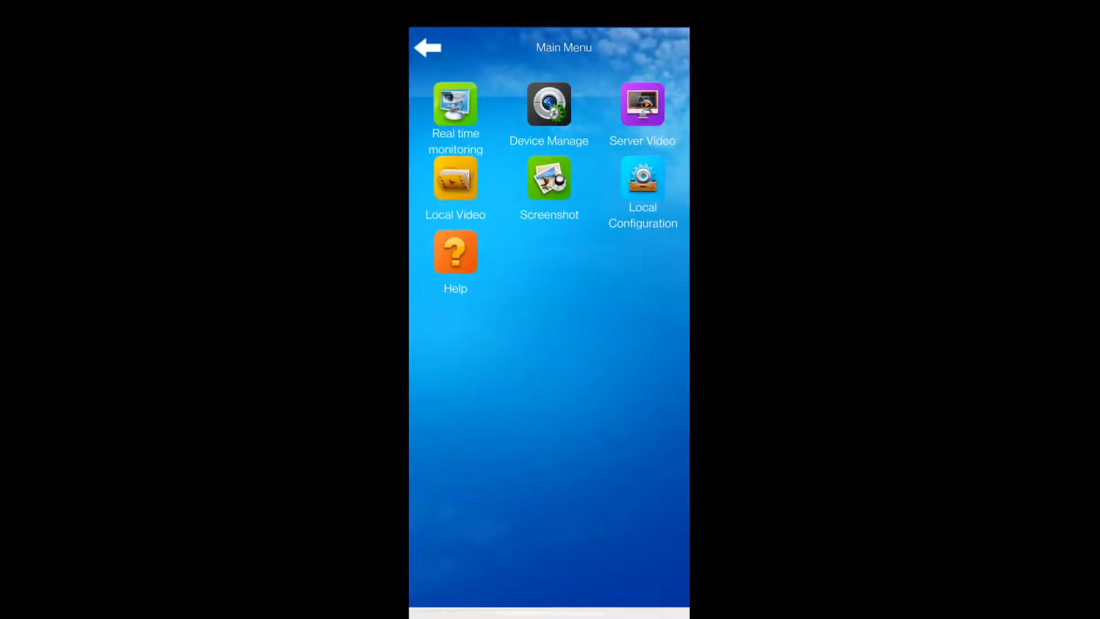
{"action": "left_click", "coordinate": [456, 106]}
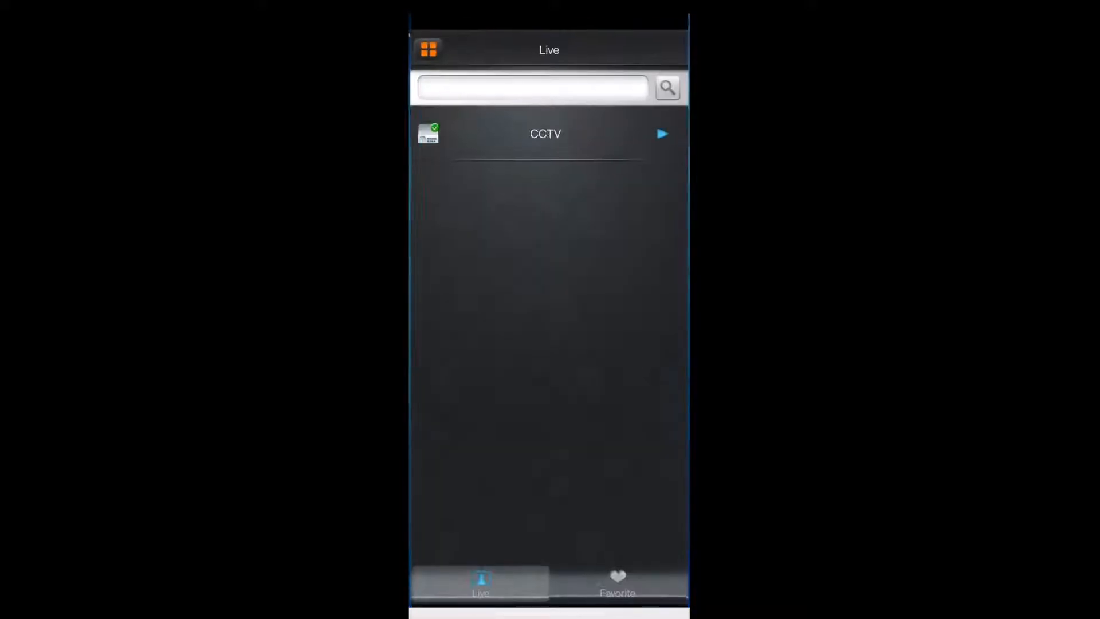
{"action": "left_click", "coordinate": [545, 131]}
{"action": "left_click", "coordinate": [621, 139]}
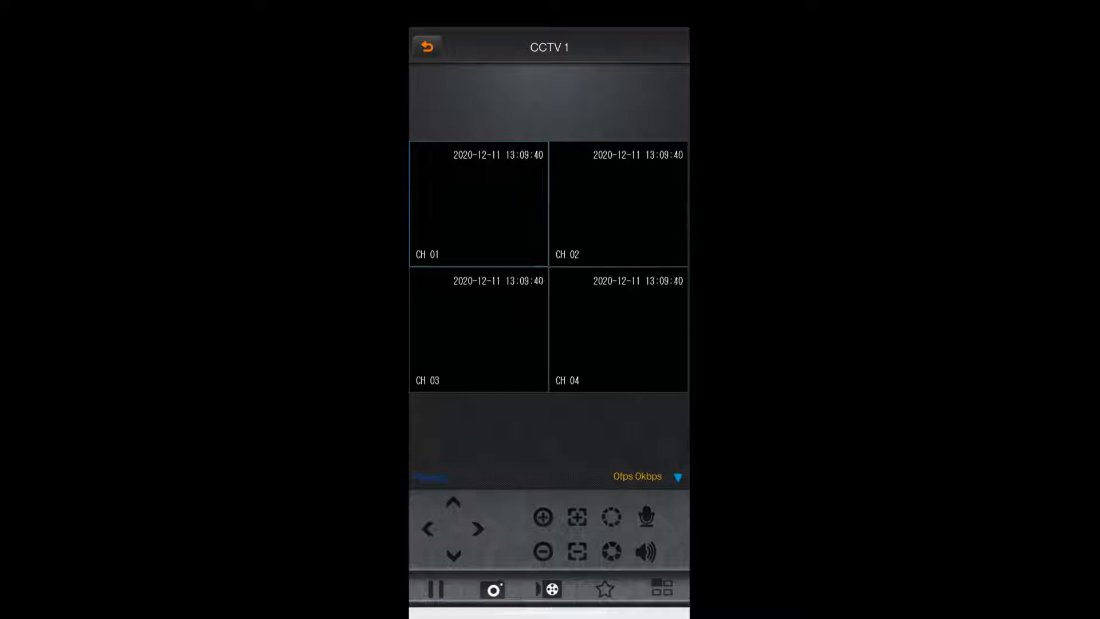
{"action": "left_click", "coordinate": [618, 204]}
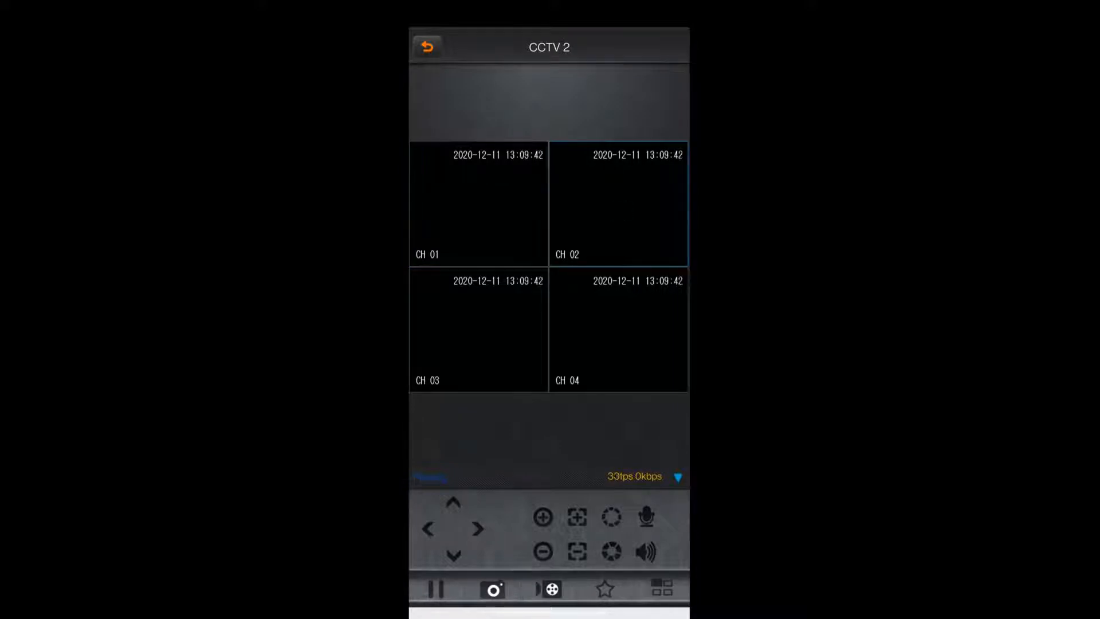
Step: Change the live view to a nine-window grid and enlarge channel 8 to a single view
{"action": "left_click", "coordinate": [661, 587]}
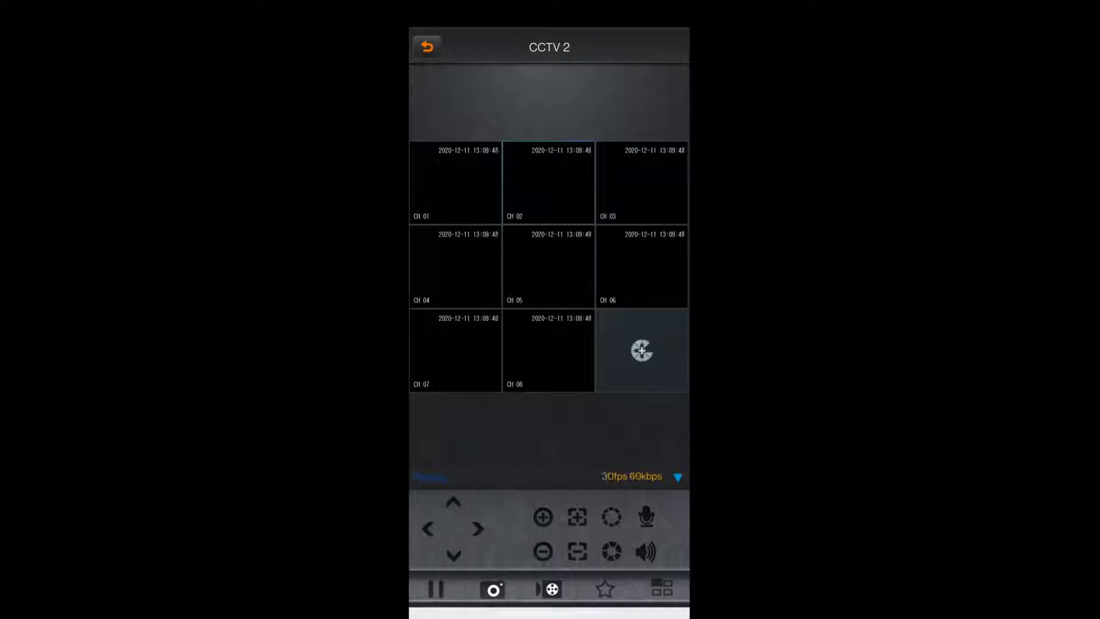
{"action": "left_click", "coordinate": [525, 366]}
{"action": "double_click", "coordinate": [533, 351]}
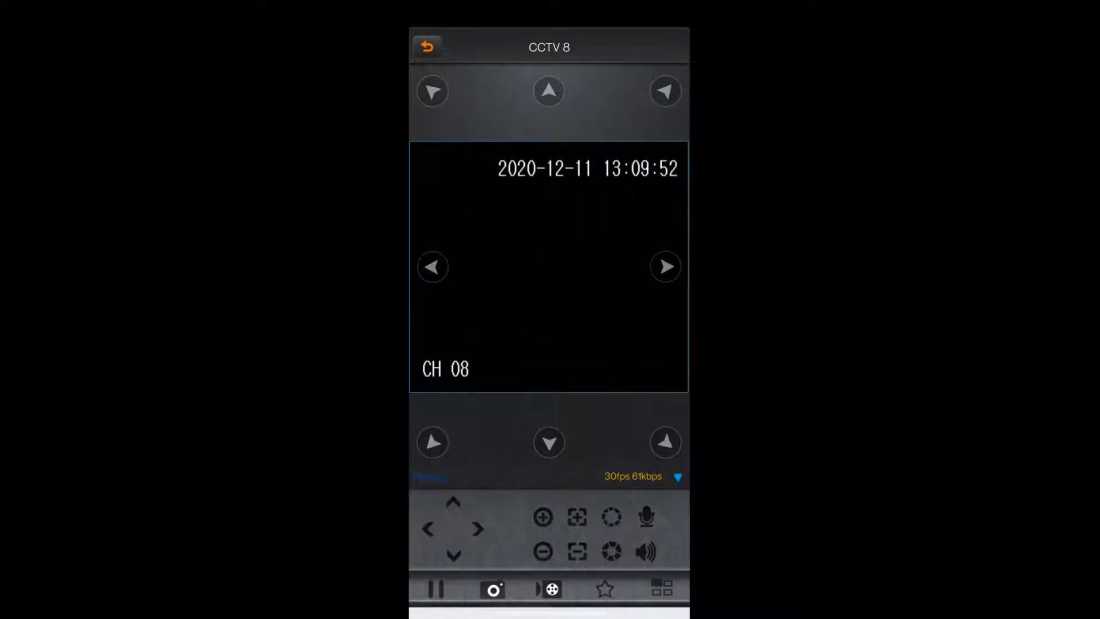
Step: Leave the live view and look through the list of CCTV channels
{"action": "left_click", "coordinate": [427, 47]}
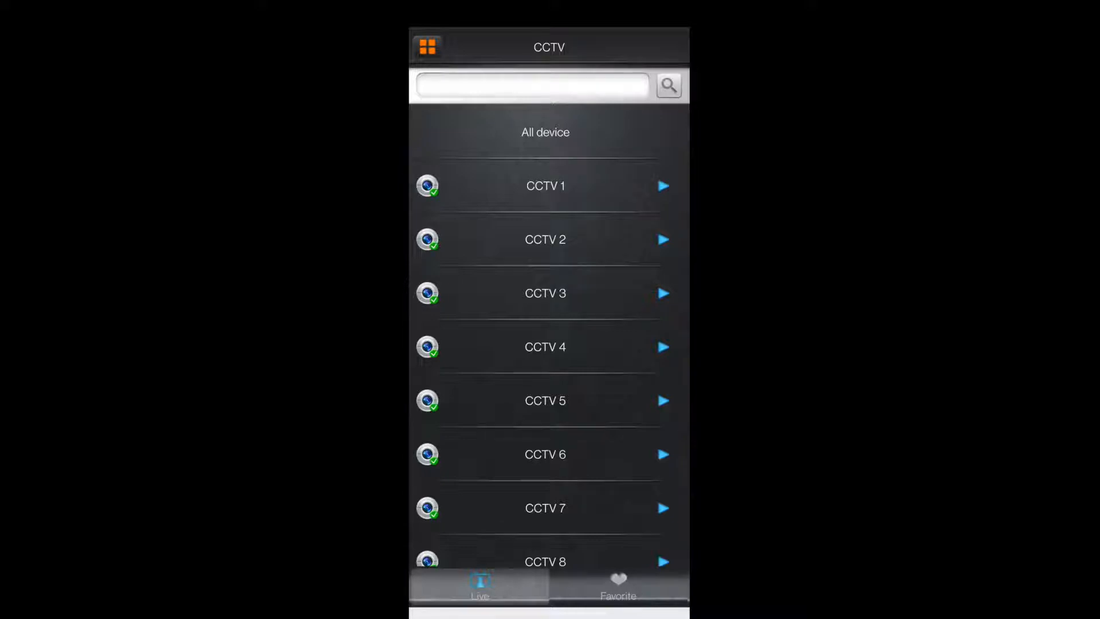
{"action": "scroll", "coordinate": [571, 413], "scroll_direction": "down", "scroll_amount": 1}
{"action": "scroll", "coordinate": [602, 516], "scroll_direction": "up", "scroll_amount": 1}
{"action": "scroll", "coordinate": [631, 443], "scroll_direction": "down", "scroll_amount": 1}
{"action": "scroll", "coordinate": [618, 558], "scroll_direction": "up", "scroll_amount": 1}
{"action": "scroll", "coordinate": [626, 474], "scroll_direction": "down", "scroll_amount": 1}
{"action": "scroll", "coordinate": [604, 528], "scroll_direction": "up", "scroll_amount": 1}
{"action": "scroll", "coordinate": [619, 414], "scroll_direction": "down", "scroll_amount": 1}
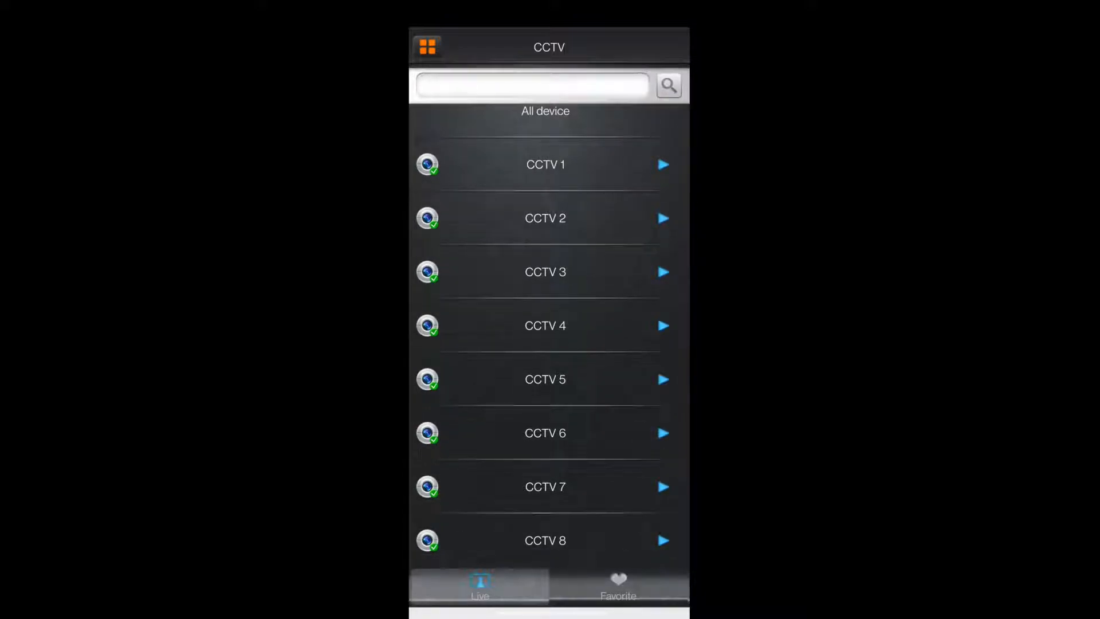
{"action": "left_click", "coordinate": [667, 350]}
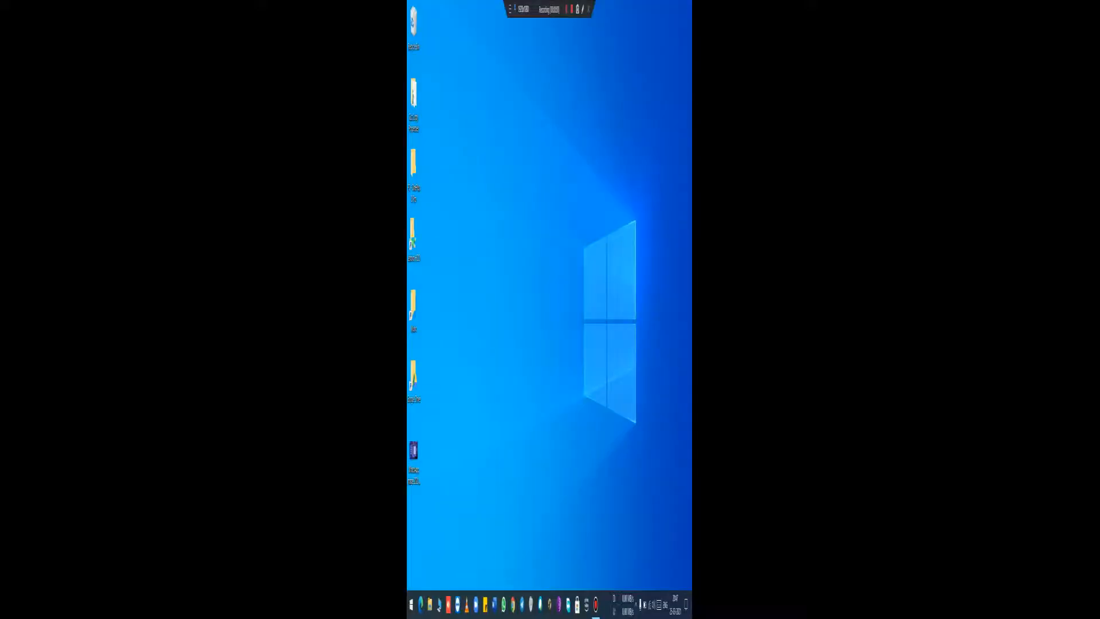
Step: Switch to Chrome on the computer, search Google for noip and open the No-IP website
{"action": "left_click", "coordinate": [512, 604]}
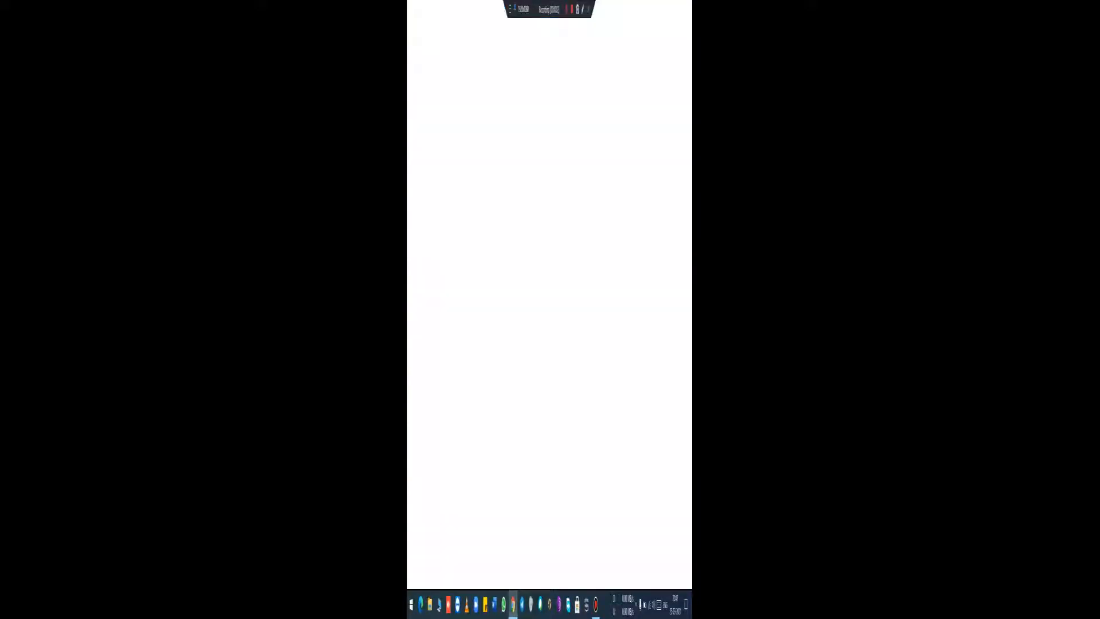
{"action": "left_click", "coordinate": [504, 37]}
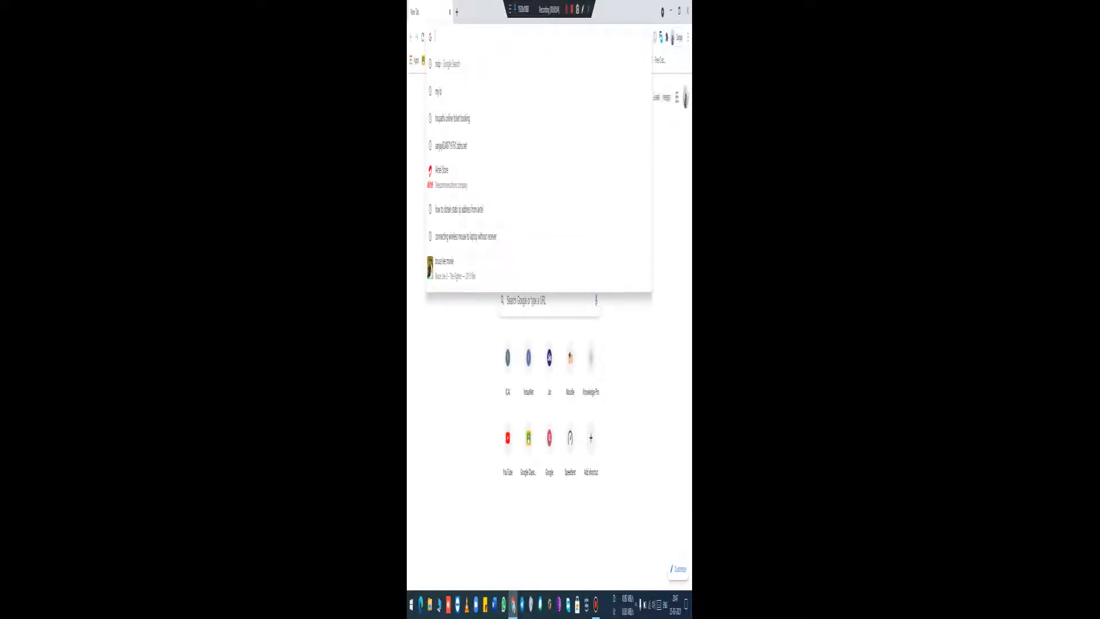
{"action": "type", "text": "noip"}
{"action": "key", "text": "Return"}
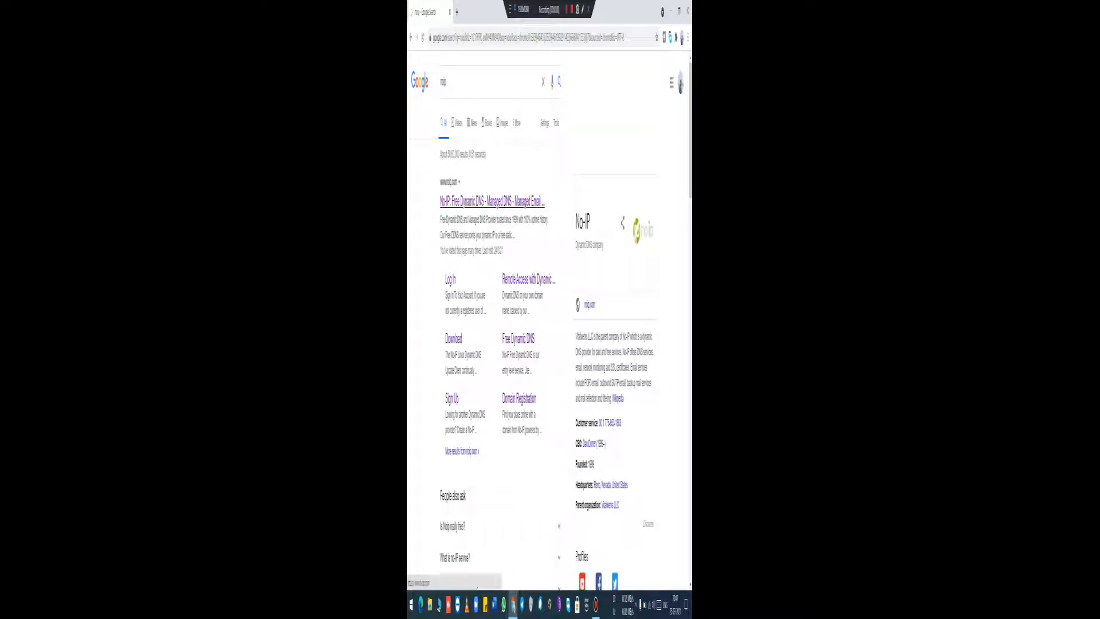
{"action": "left_click", "coordinate": [491, 200]}
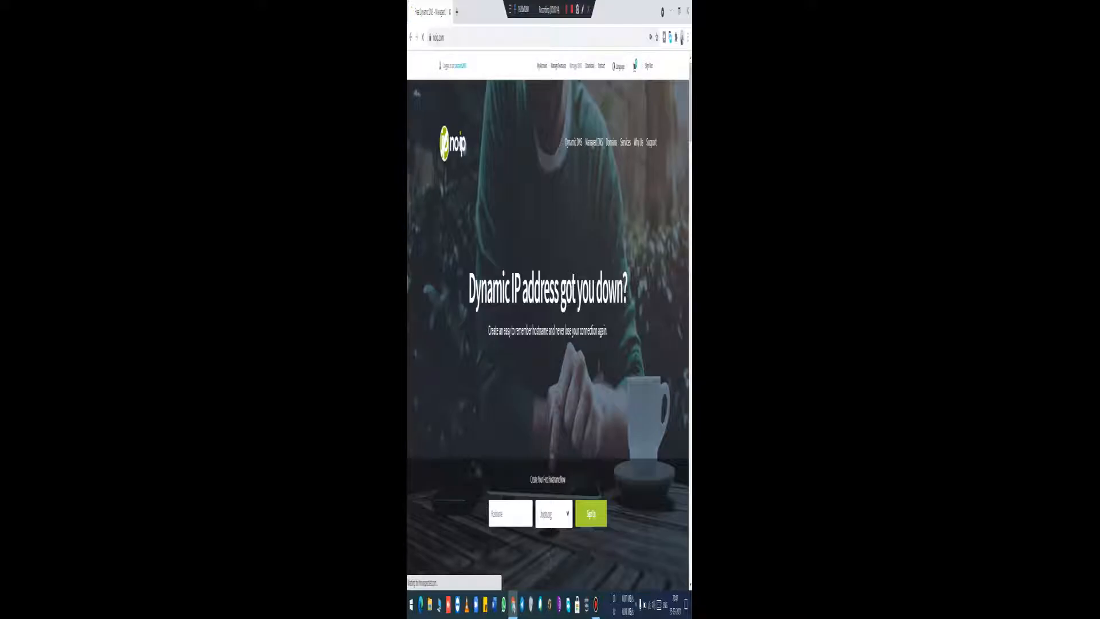
Step: Open the No-IP DNS records management page and highlight the registered ddns.net hostname
{"action": "left_click", "coordinate": [587, 301]}
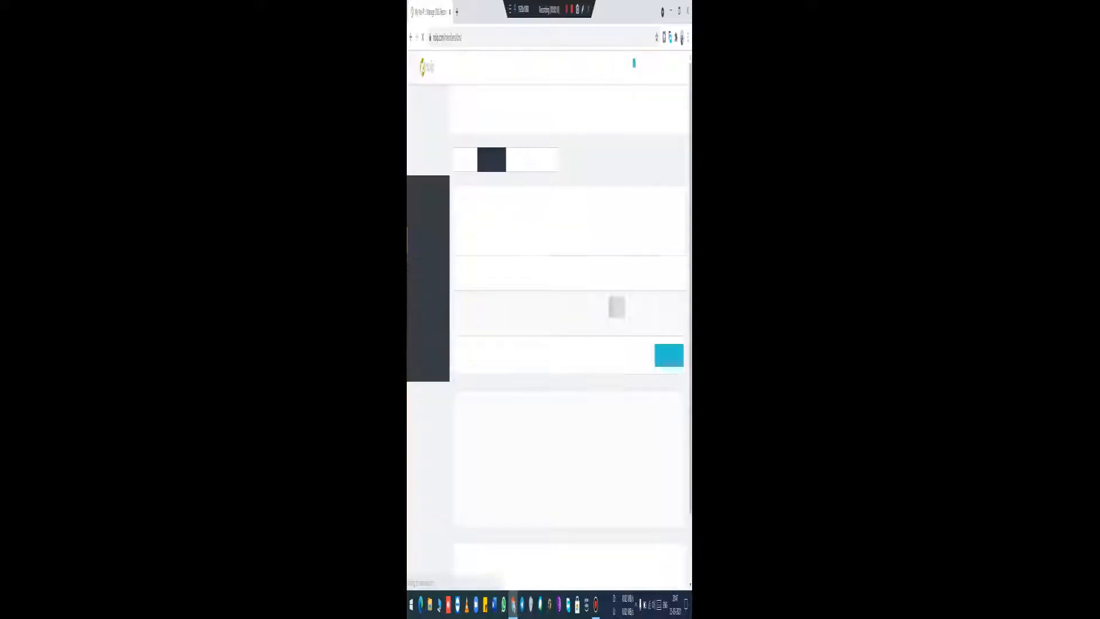
{"action": "left_click_drag", "start_coordinate": [493, 304], "coordinate": [461, 304]}
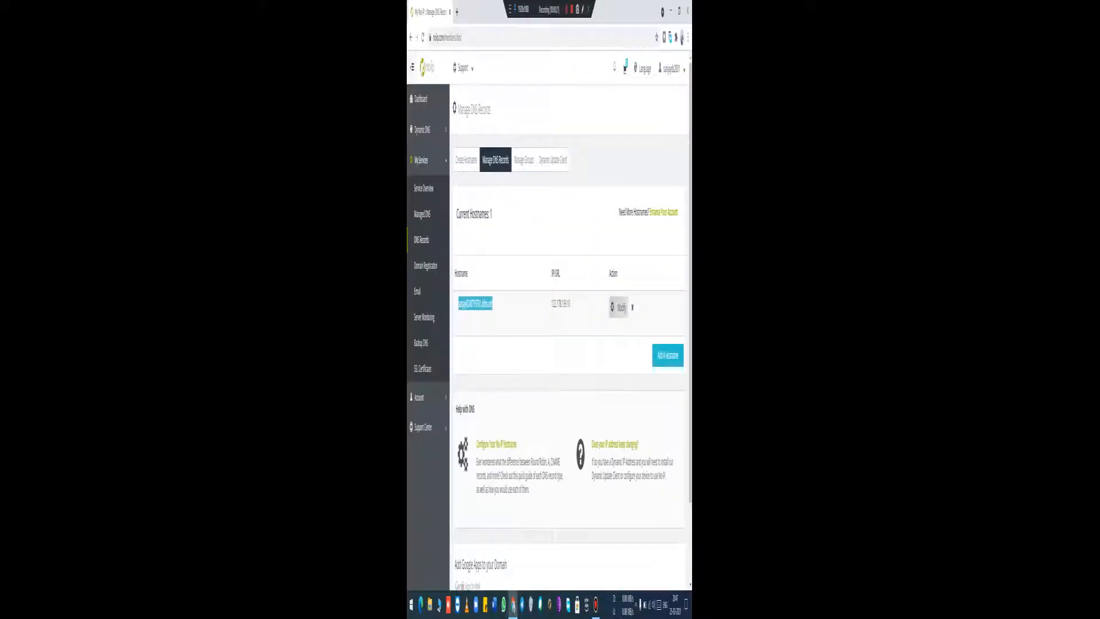
{"action": "left_click", "coordinate": [482, 303]}
Step: Open the No-IP Hostnames list under Dynamic DNS and view the hostname's modification settings without changing them
{"action": "left_click", "coordinate": [423, 130]}
{"action": "left_click", "coordinate": [423, 158]}
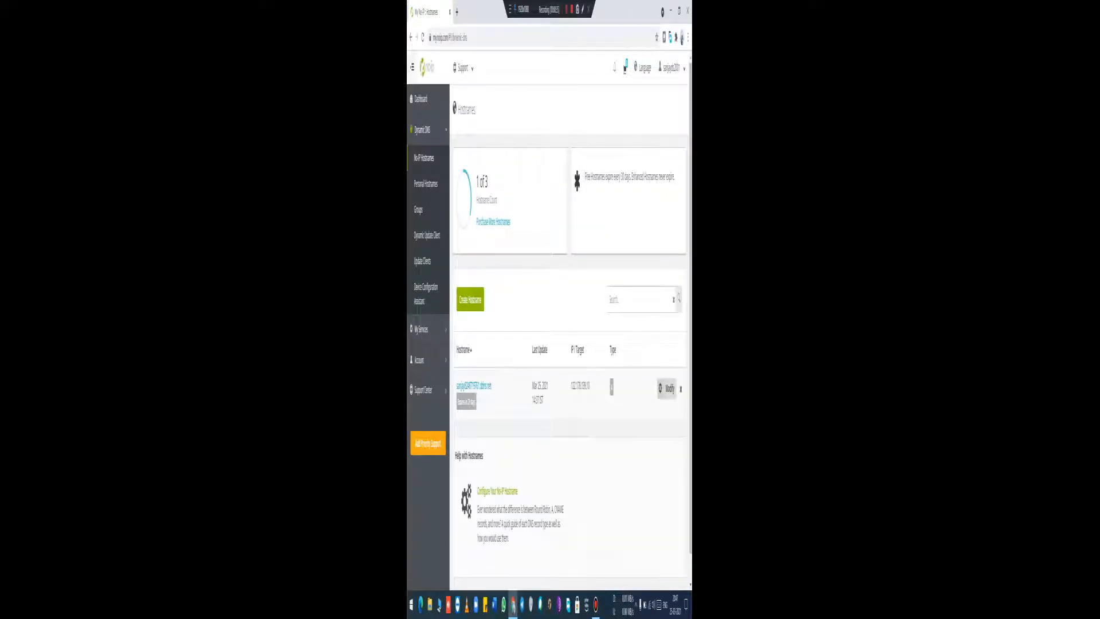
{"action": "left_click", "coordinate": [666, 388]}
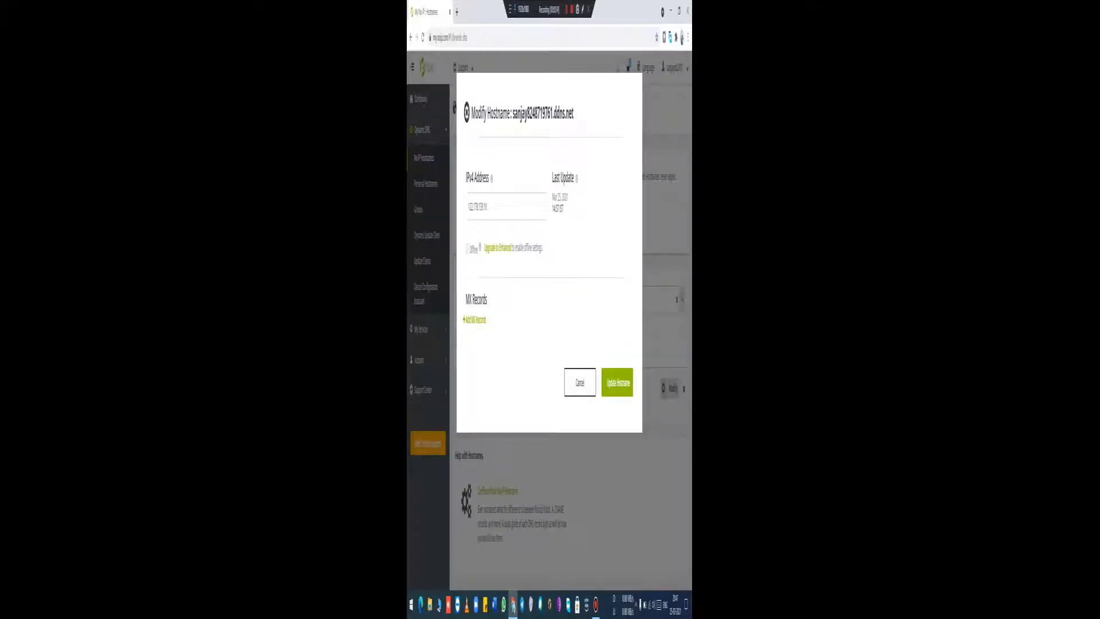
{"action": "left_click", "coordinate": [580, 382]}
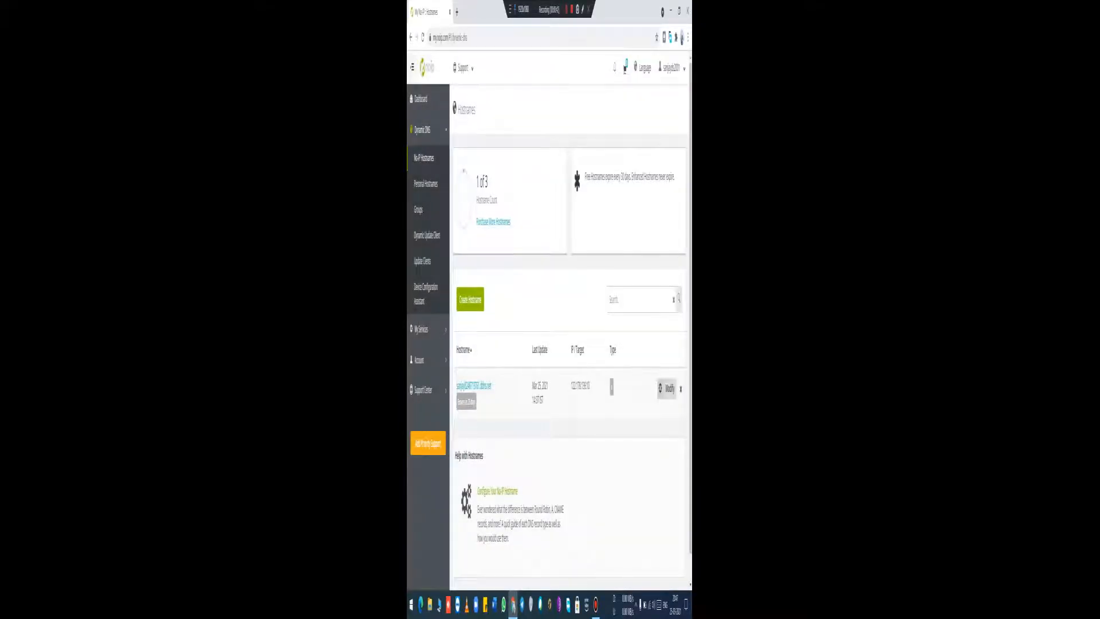
{"action": "left_click", "coordinate": [666, 388]}
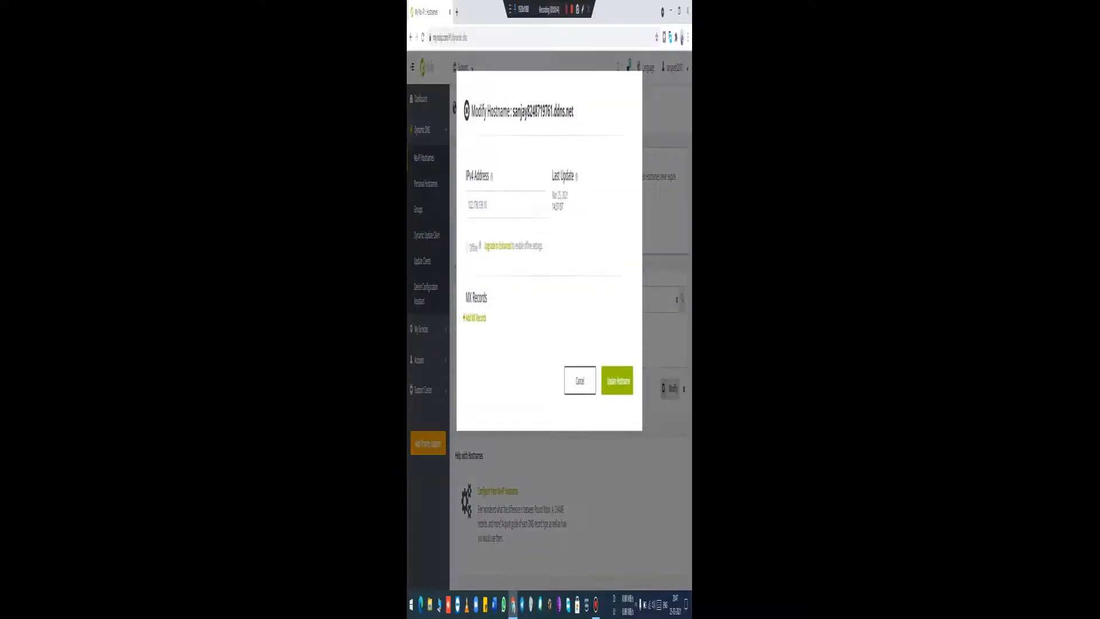
{"action": "left_click", "coordinate": [579, 382]}
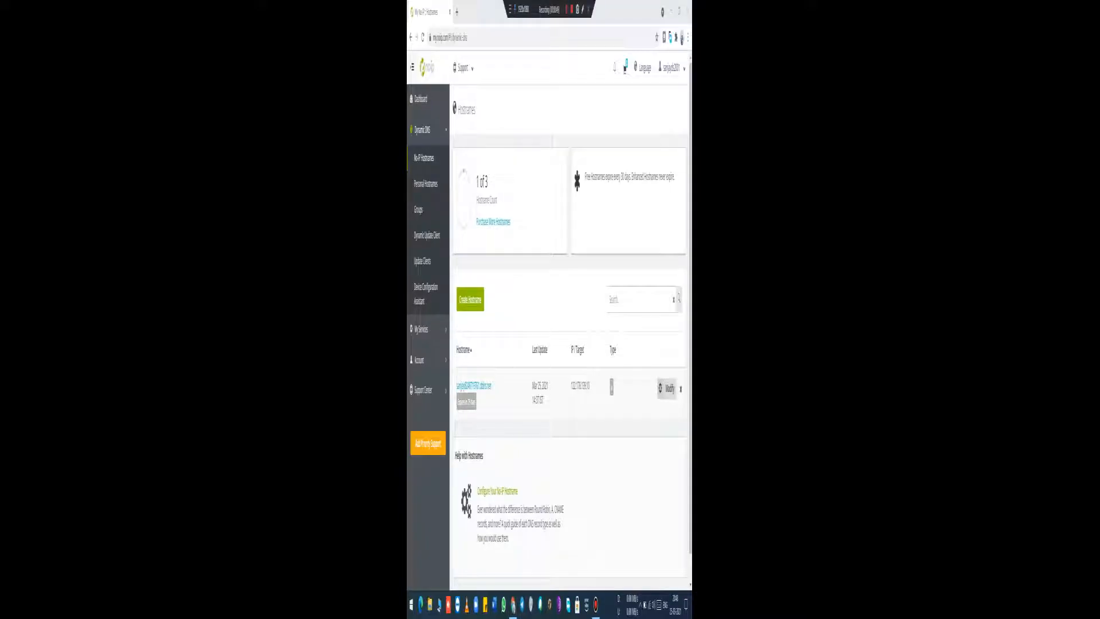
Step: Highlight the note about how often free hostnames expire, then clear the selection
{"action": "left_click_drag", "start_coordinate": [585, 177], "coordinate": [674, 176]}
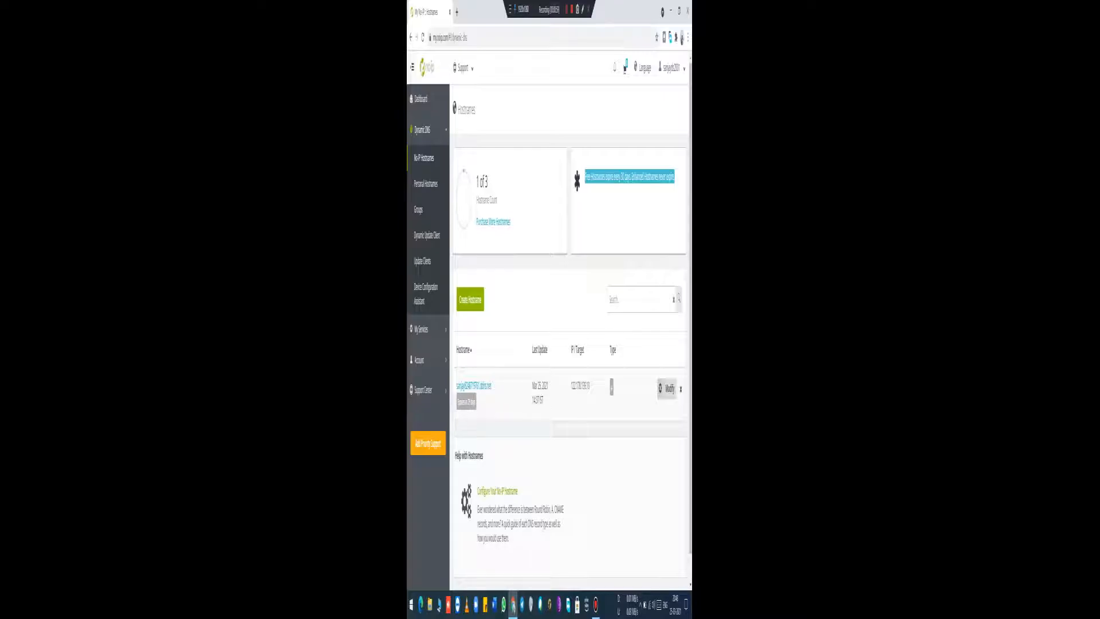
{"action": "left_click", "coordinate": [629, 212]}
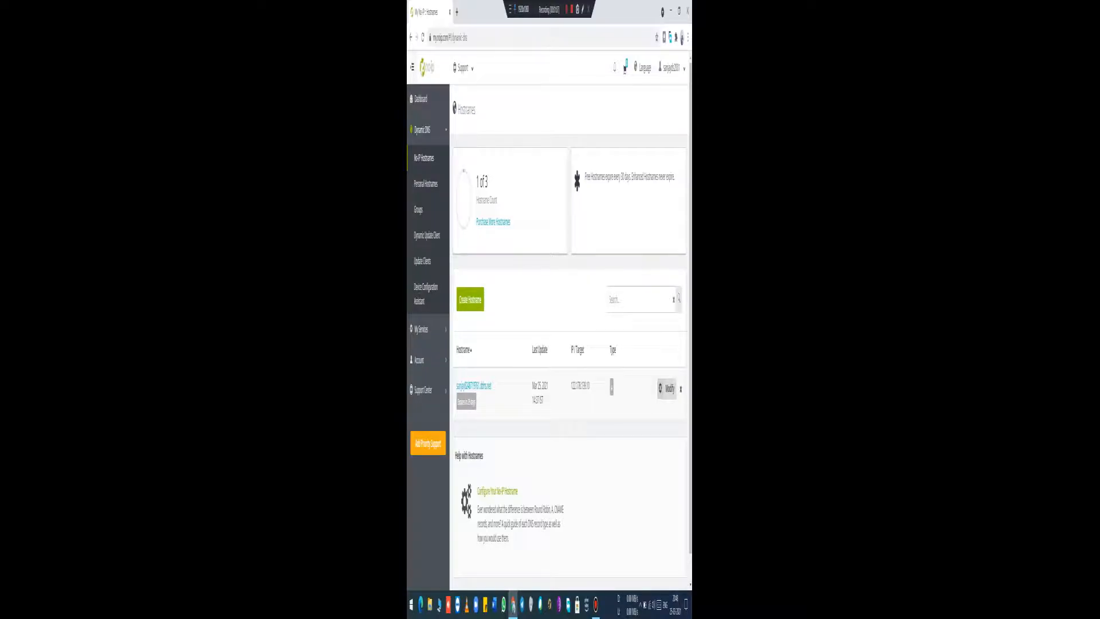
{"action": "left_click_drag", "start_coordinate": [585, 176], "coordinate": [631, 176]}
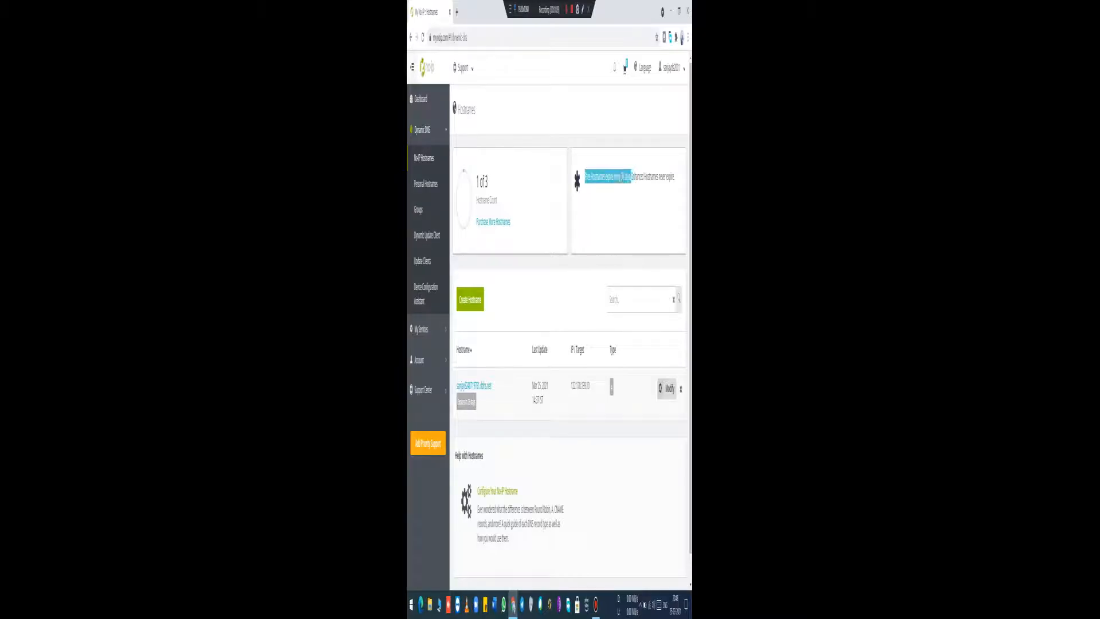
{"action": "left_click", "coordinate": [632, 177]}
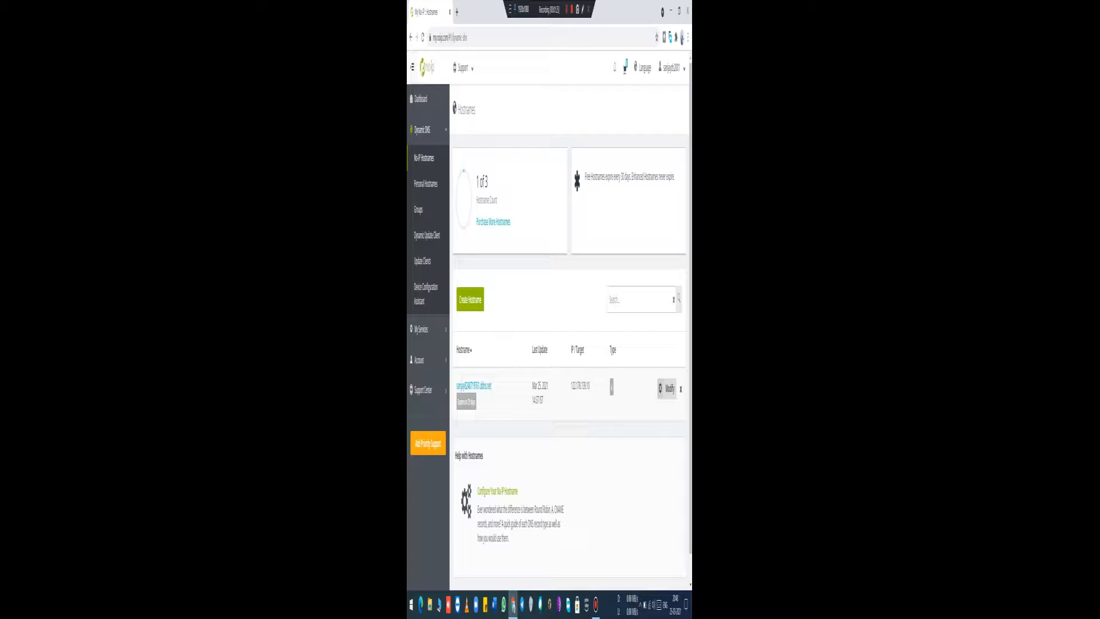
Step: Highlight the ddns.net hostname in the Hostnames list and clear the selection
{"action": "left_click_drag", "start_coordinate": [492, 386], "coordinate": [456, 386]}
{"action": "left_click", "coordinate": [504, 395]}
{"action": "left_click", "coordinate": [504, 395]}
{"action": "left_click_drag", "start_coordinate": [489, 385], "coordinate": [451, 387]}
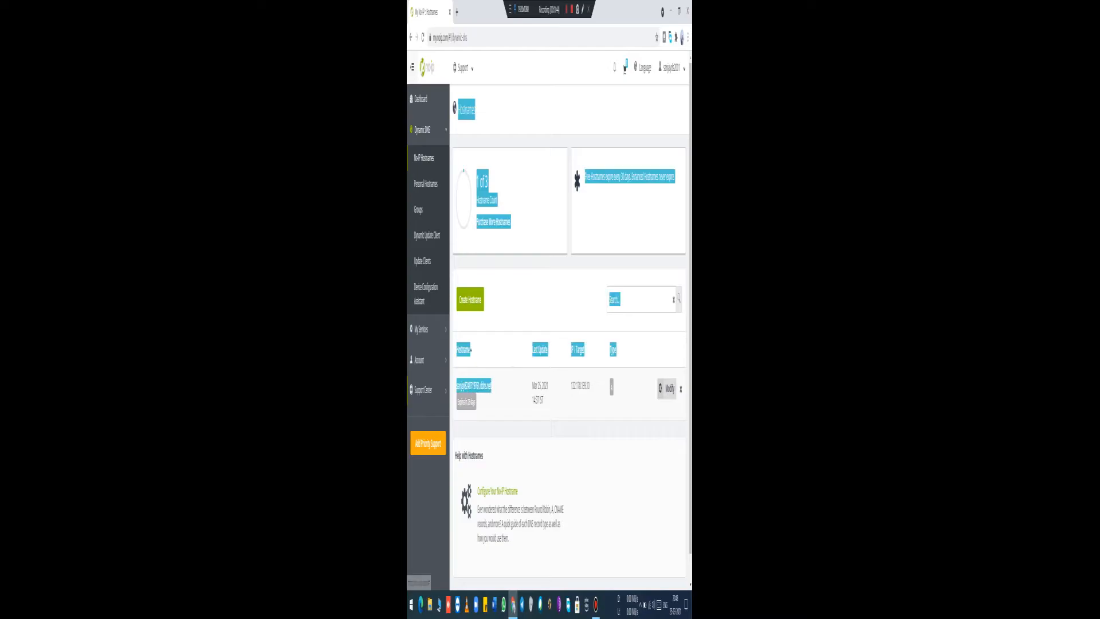
{"action": "left_click", "coordinate": [497, 388]}
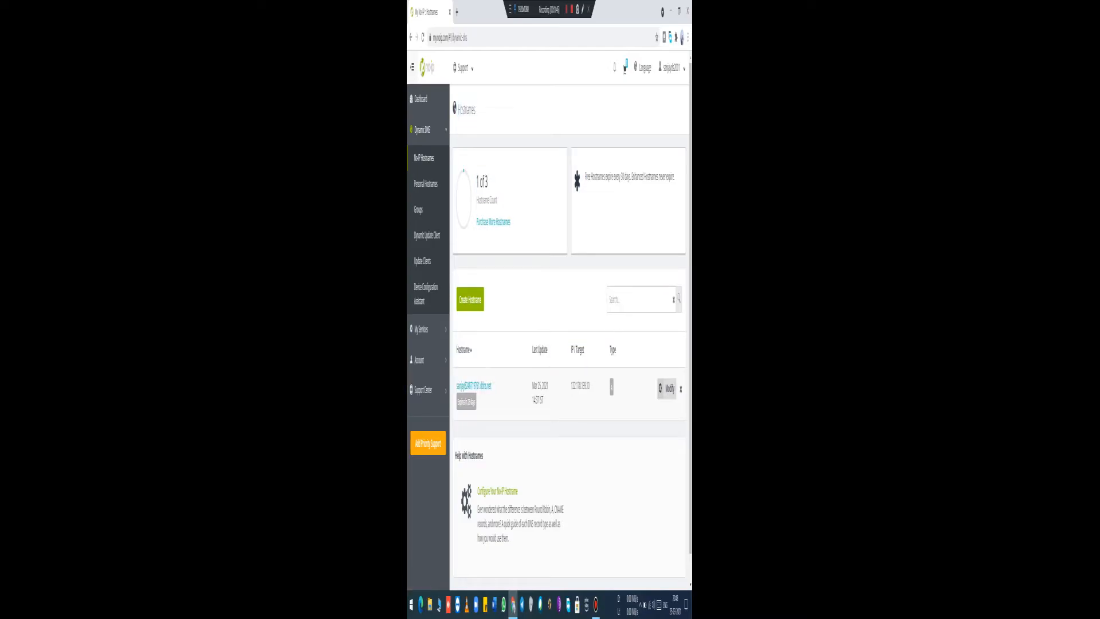